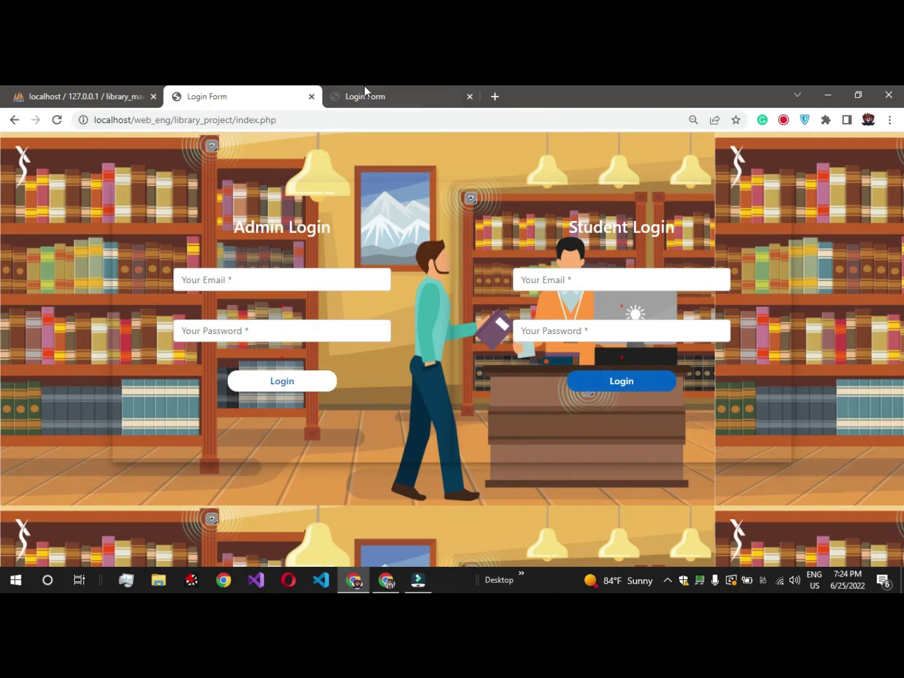
- Log in as admin on the blue-and-white login page using the saved email and password
left_click(389, 89)
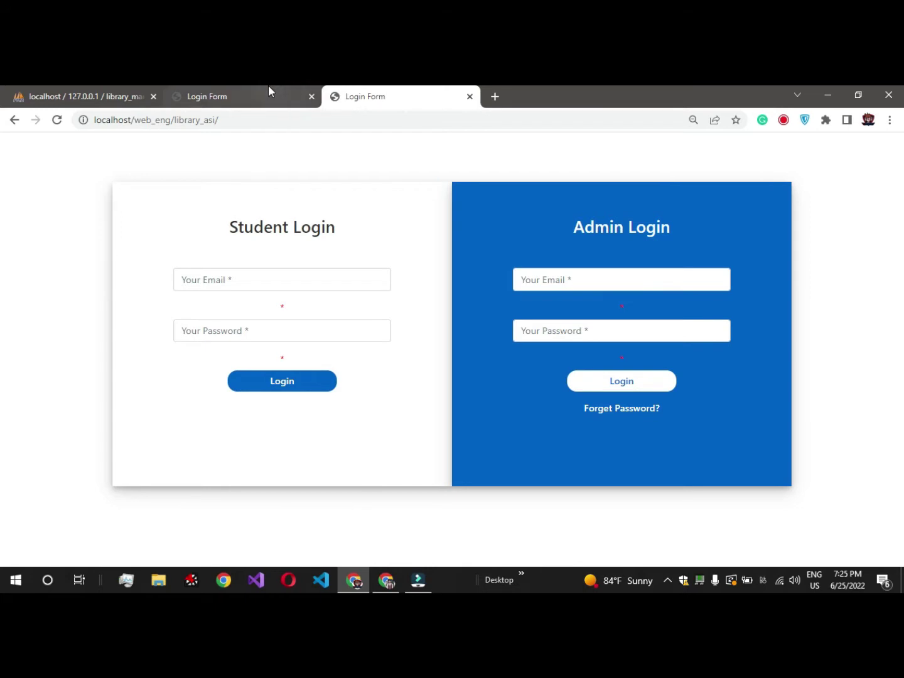
left_click(254, 100)
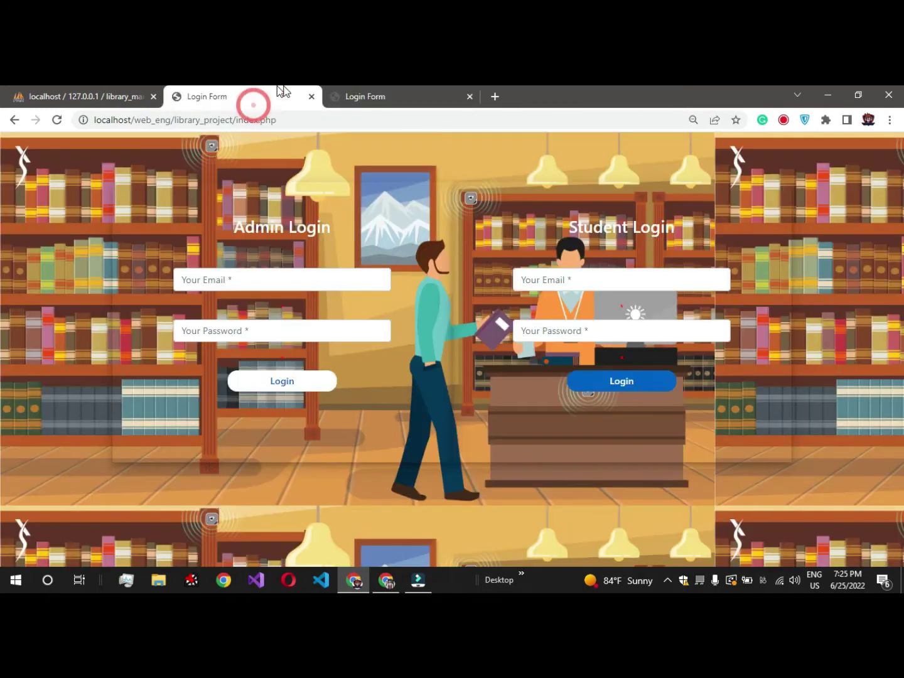
left_click(397, 91)
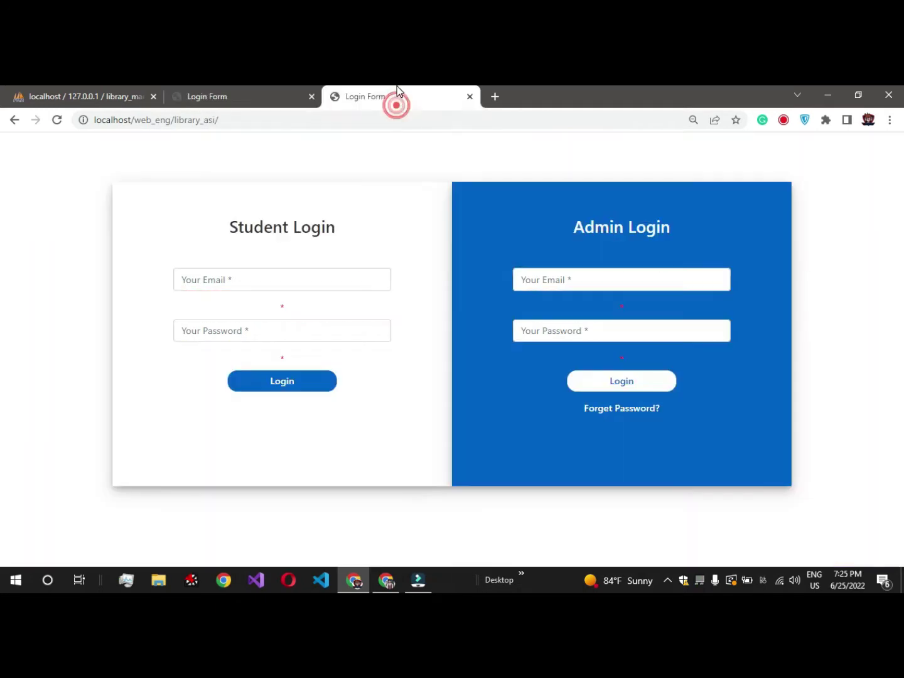
left_click(585, 281)
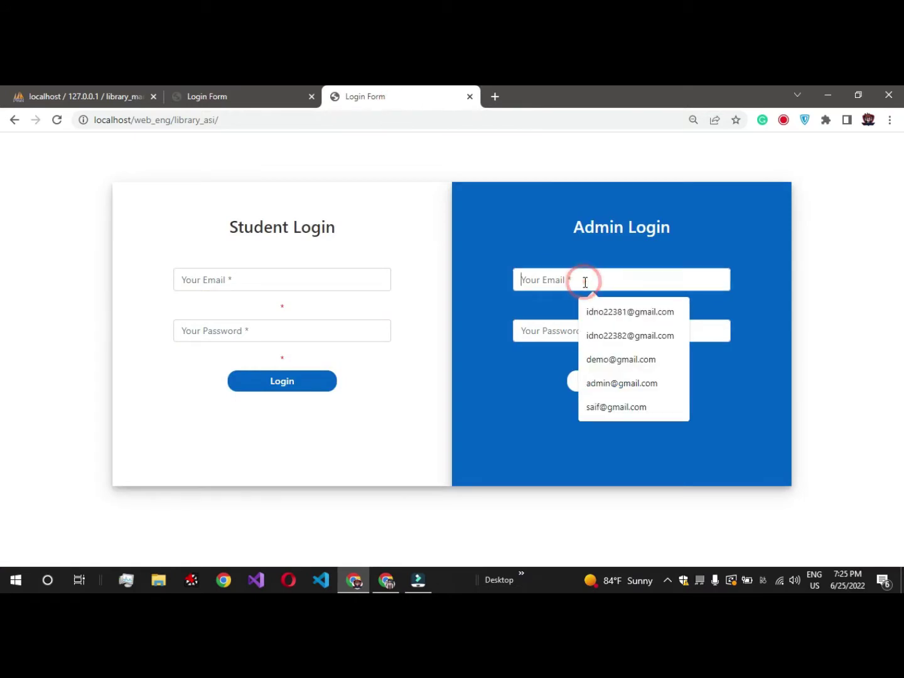
left_click(617, 311)
left_click(558, 329)
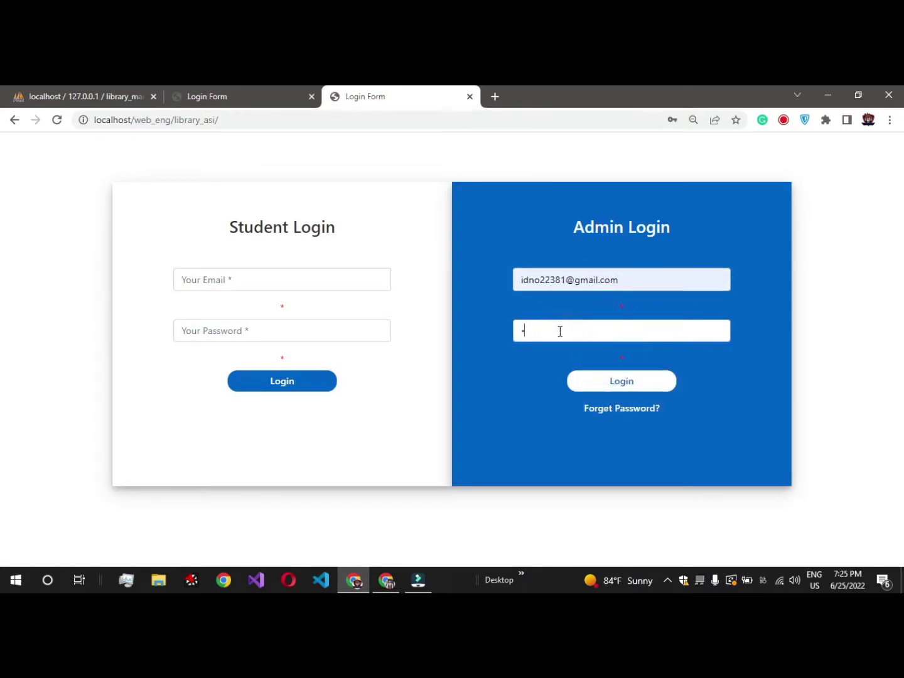
key("Return")
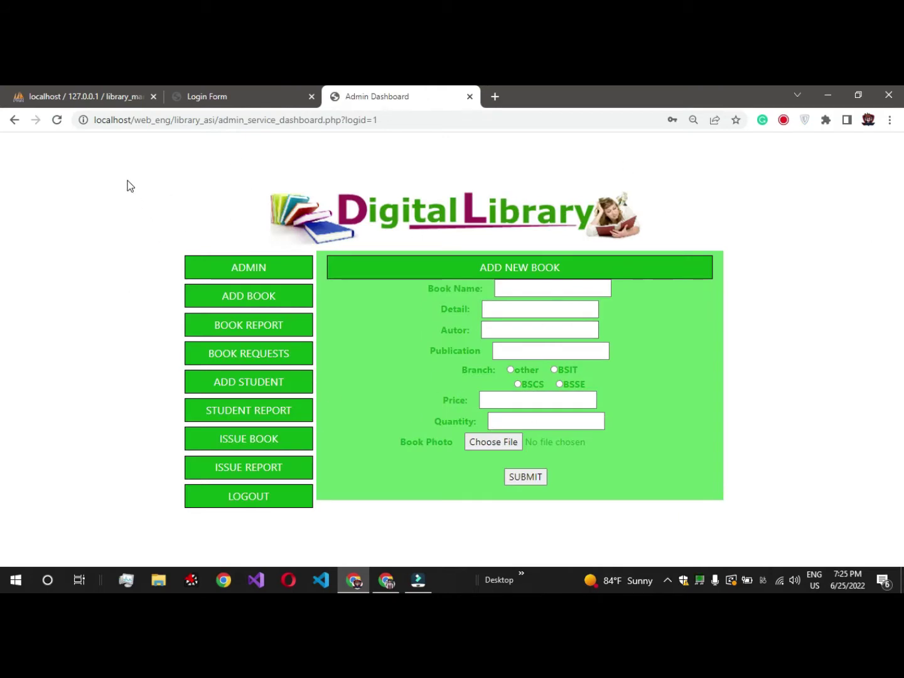
left_click_drag(126, 181, 674, 480)
- Log in as admin on the library-themed login page with the saved email and password
left_click(217, 97)
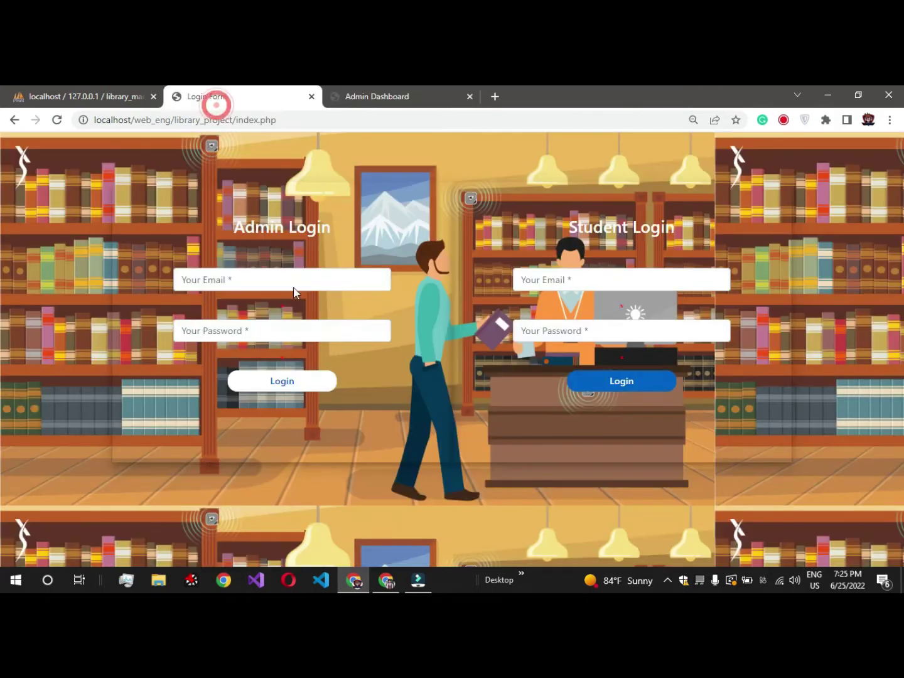
left_click(278, 279)
left_click(289, 313)
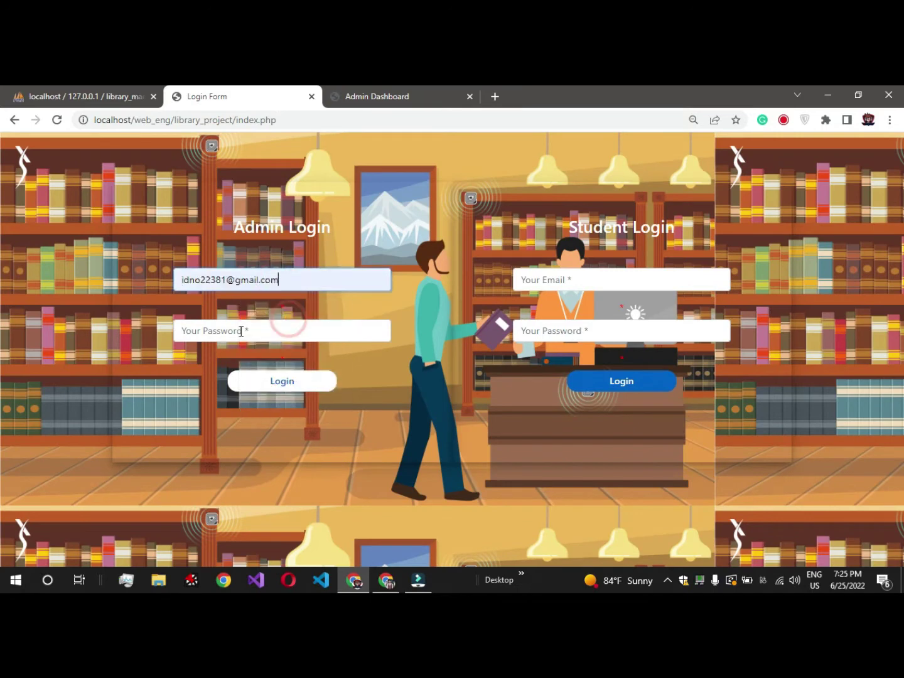
left_click(241, 330)
type("123")
key("Return")
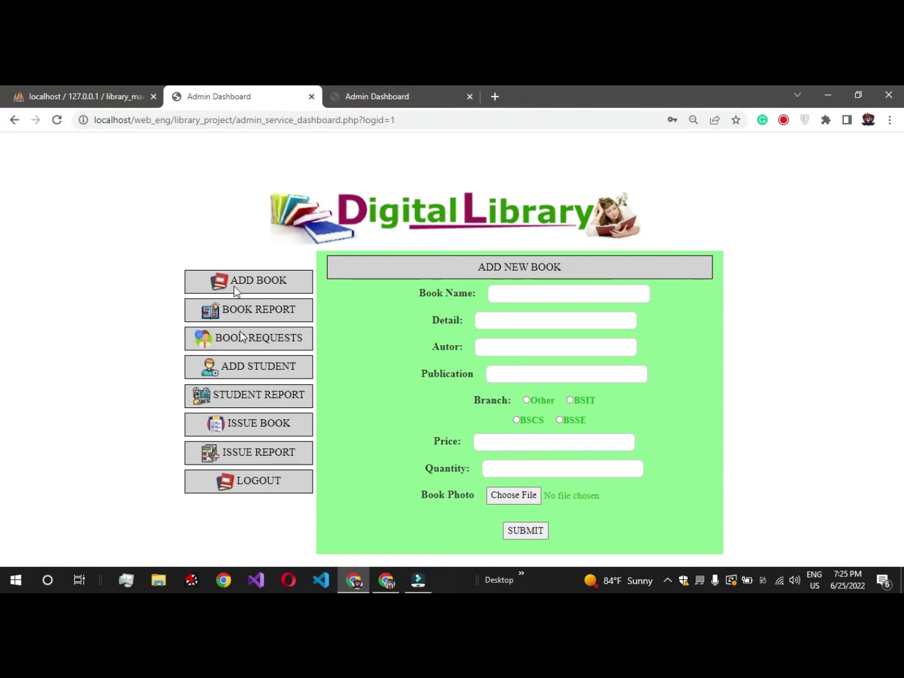
- Compare the green and grey admin dashboards, log out of the grey one, and return to its login page
left_click(404, 88)
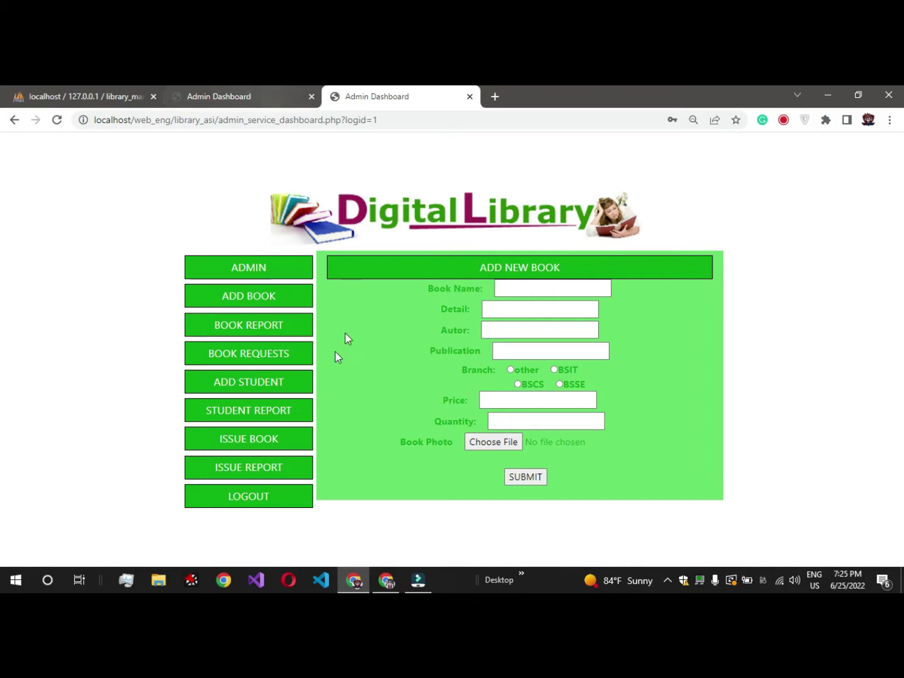
left_click(256, 93)
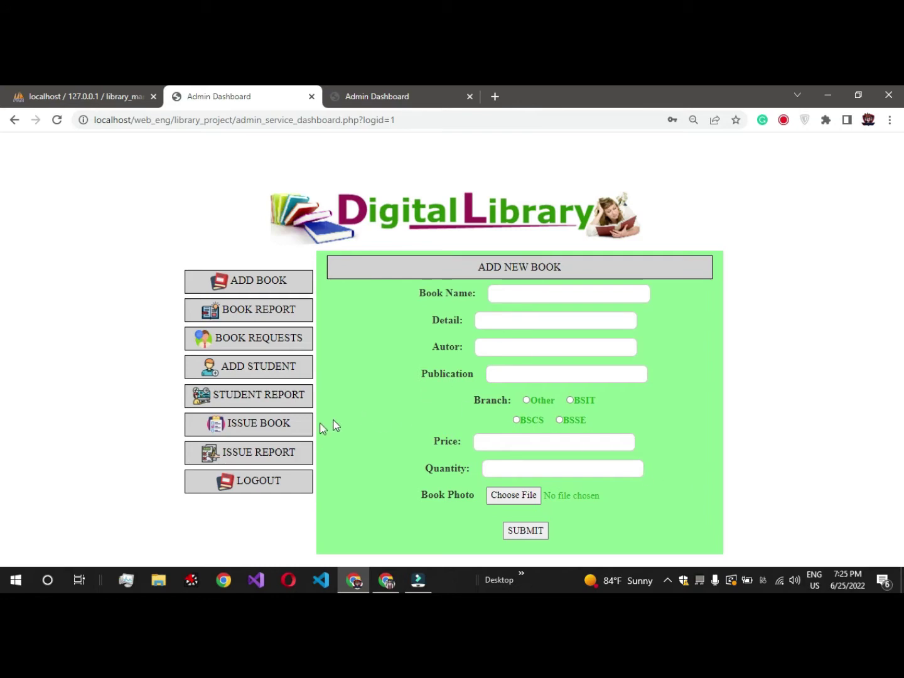
left_click(254, 481)
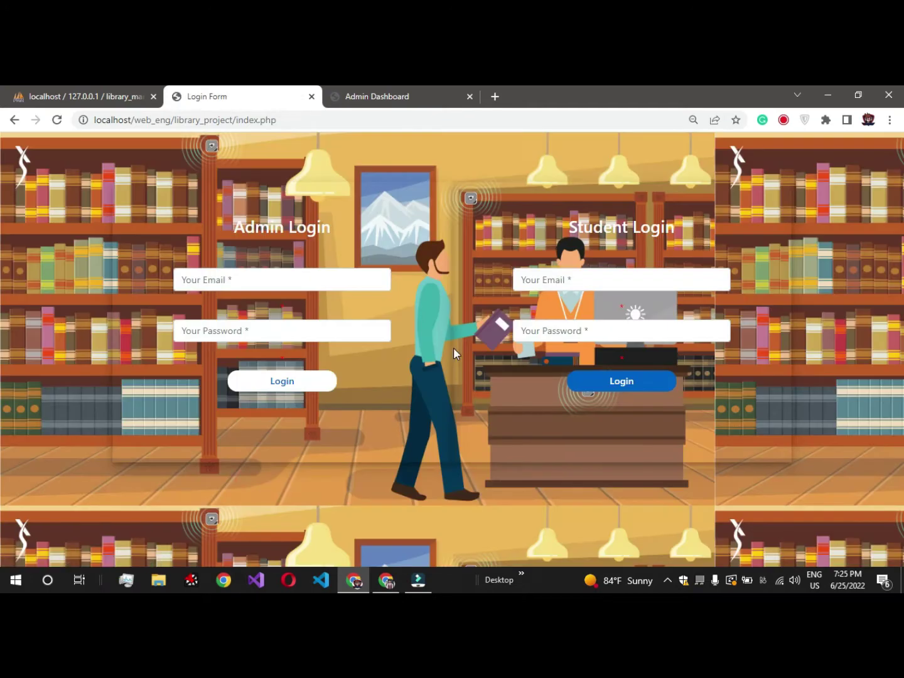
left_click(389, 94)
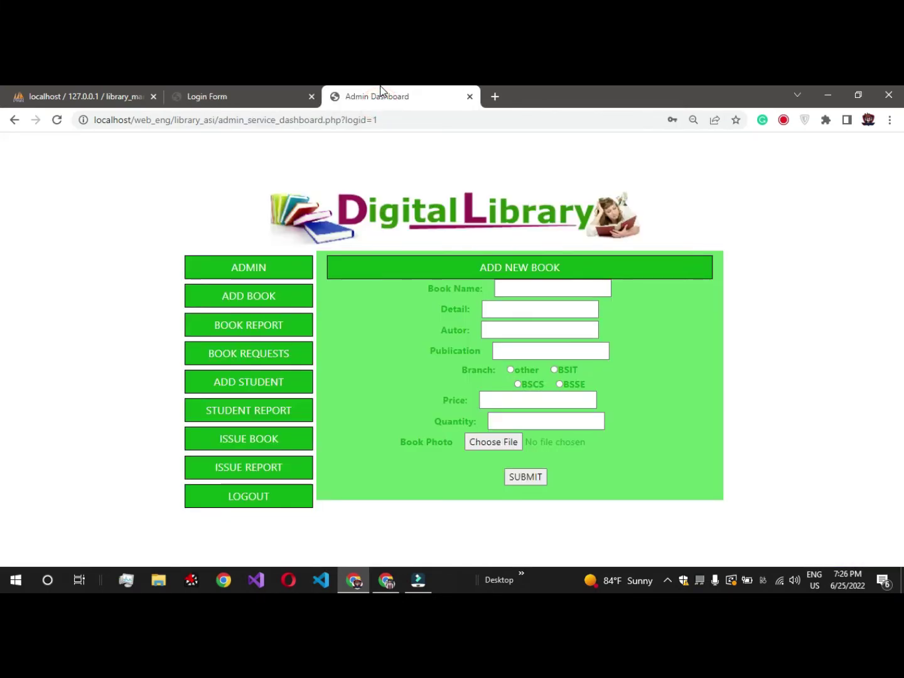
left_click(238, 89)
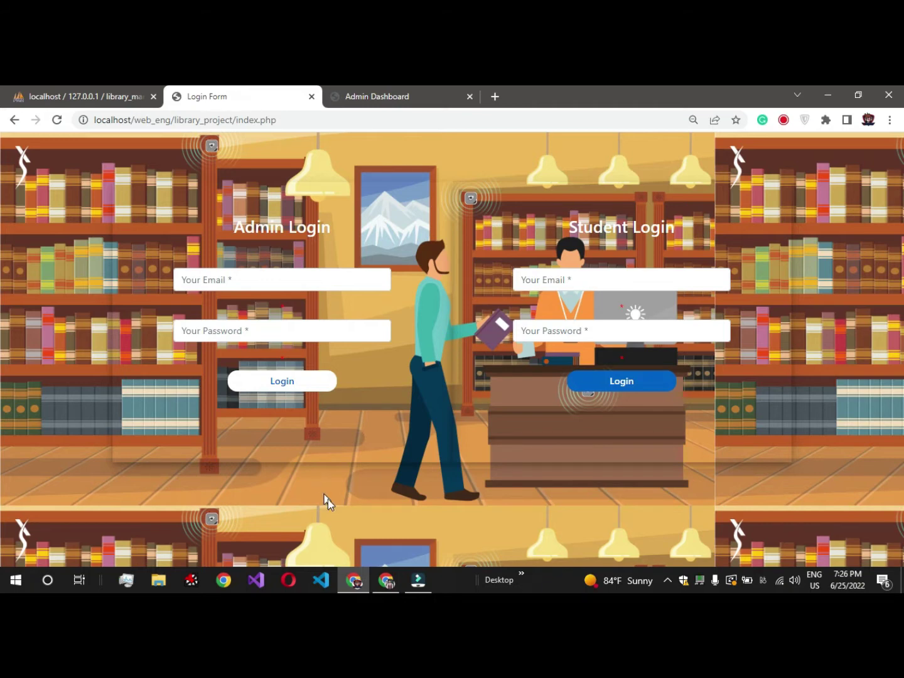
- Open the repository owner's GitHub profile and scroll through it
left_click(386, 580)
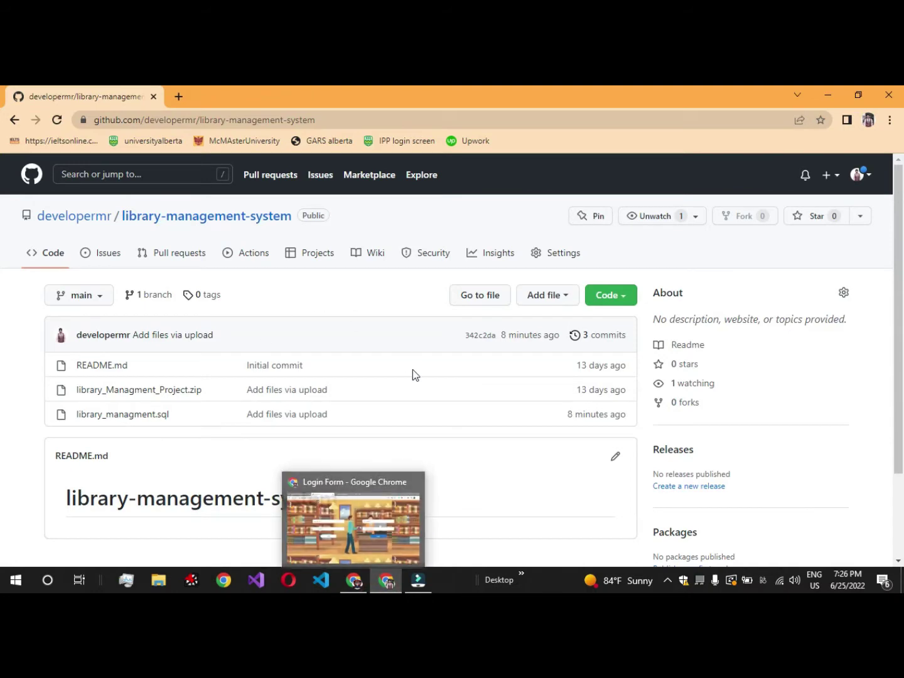
left_click(95, 221)
scroll(449, 377, "down", 2)
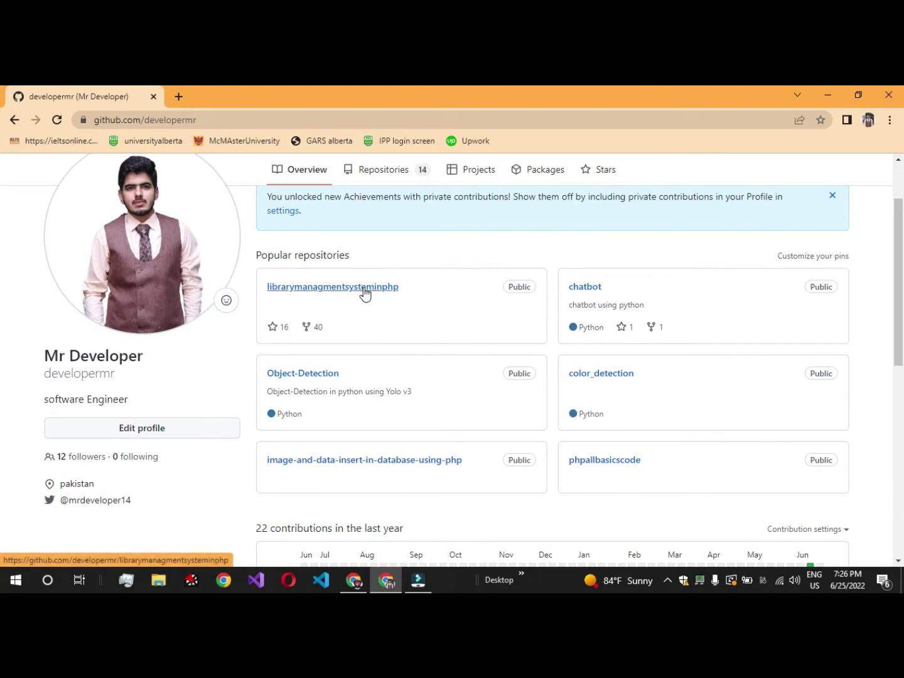
left_click(428, 290)
- Check the green admin dashboard and return to the library-themed login page
left_click(384, 580)
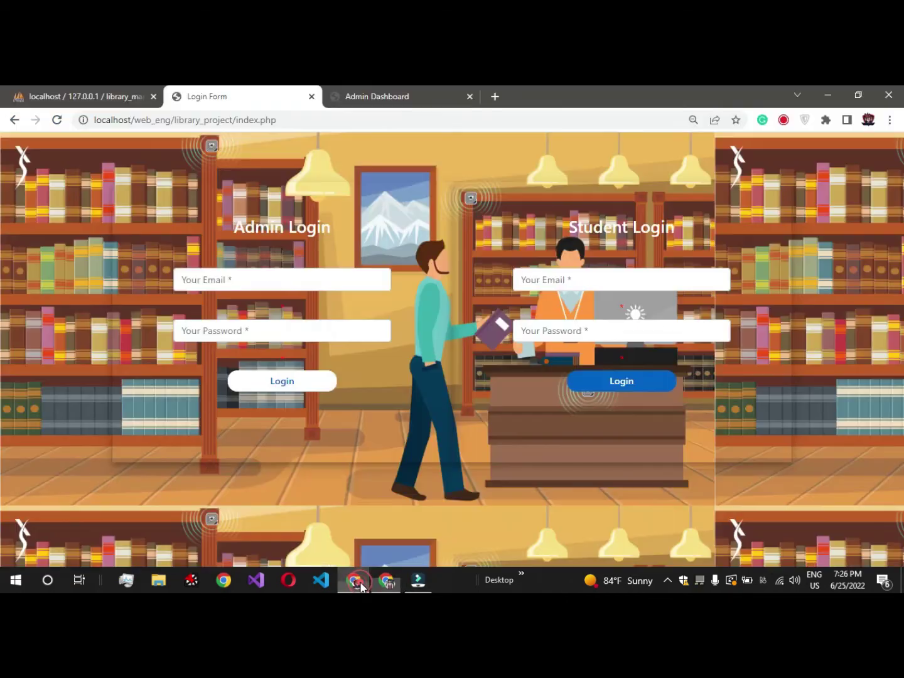
left_click(394, 92)
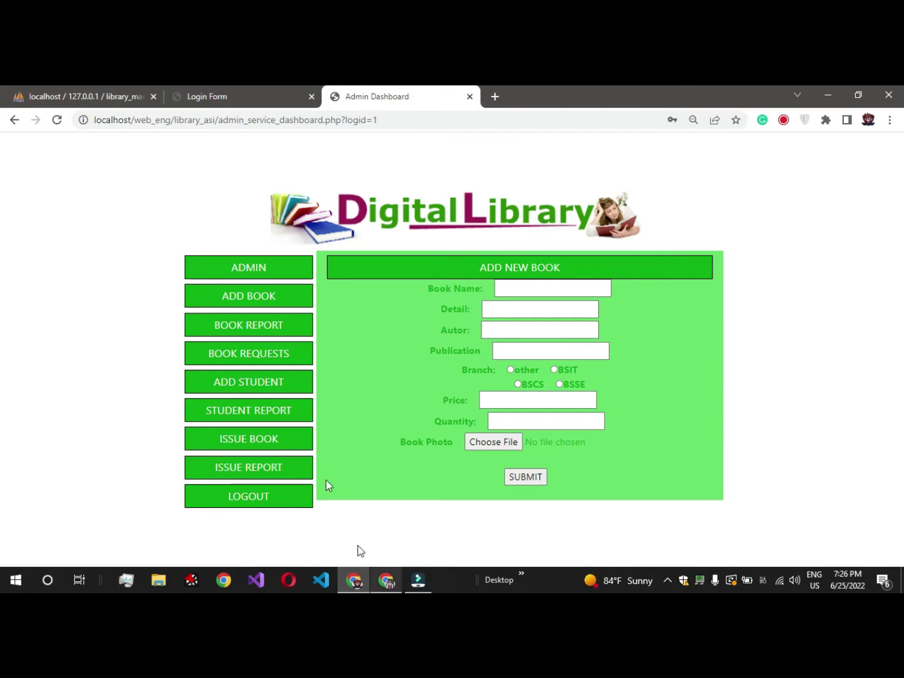
left_click(234, 88)
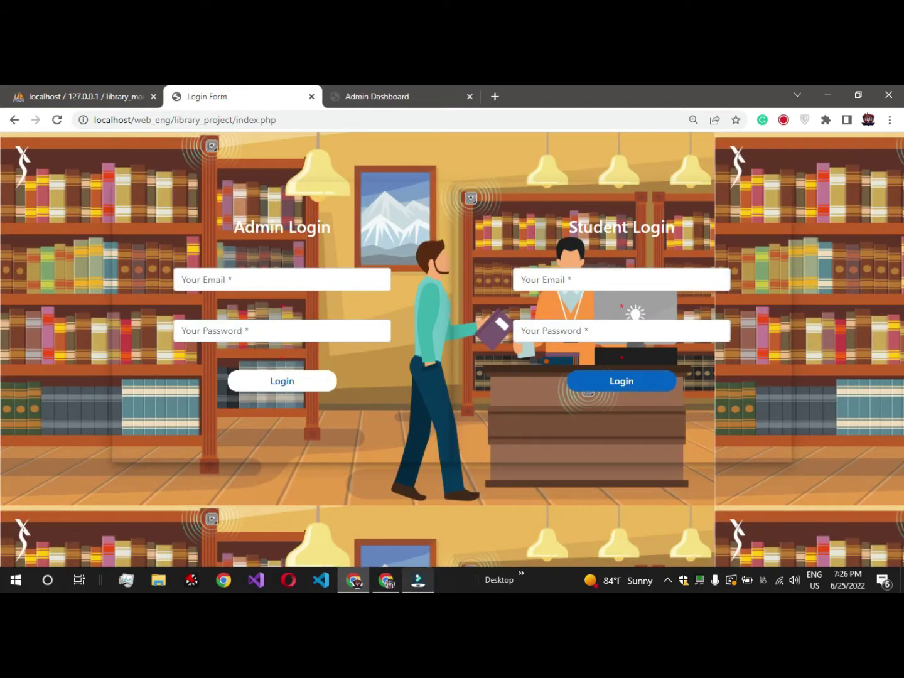
- List the profile's repositories on GitHub and open library-management-system
left_click(386, 580)
scroll(444, 413, "down", 1)
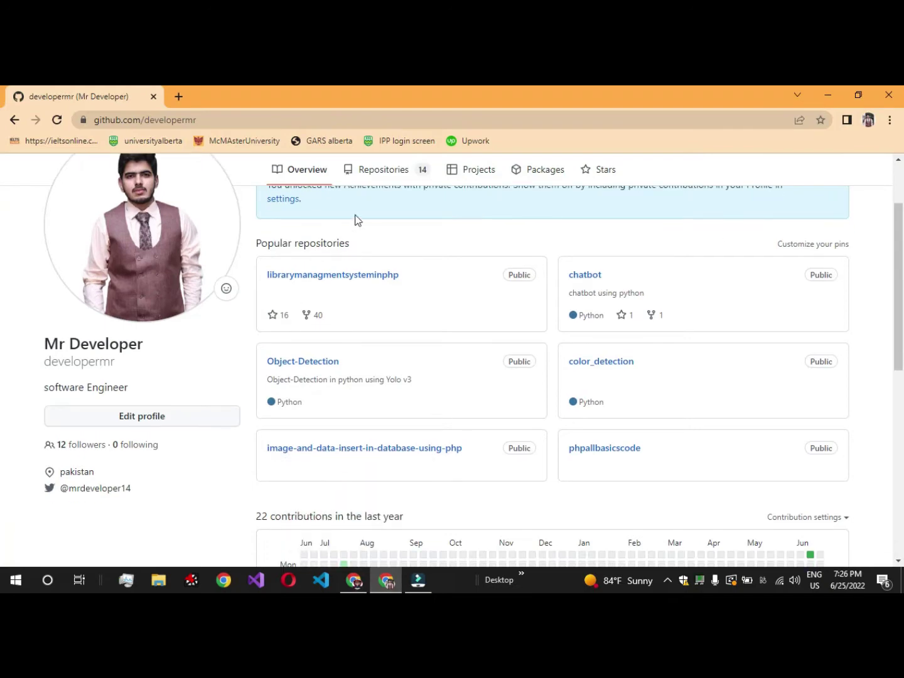
left_click(377, 169)
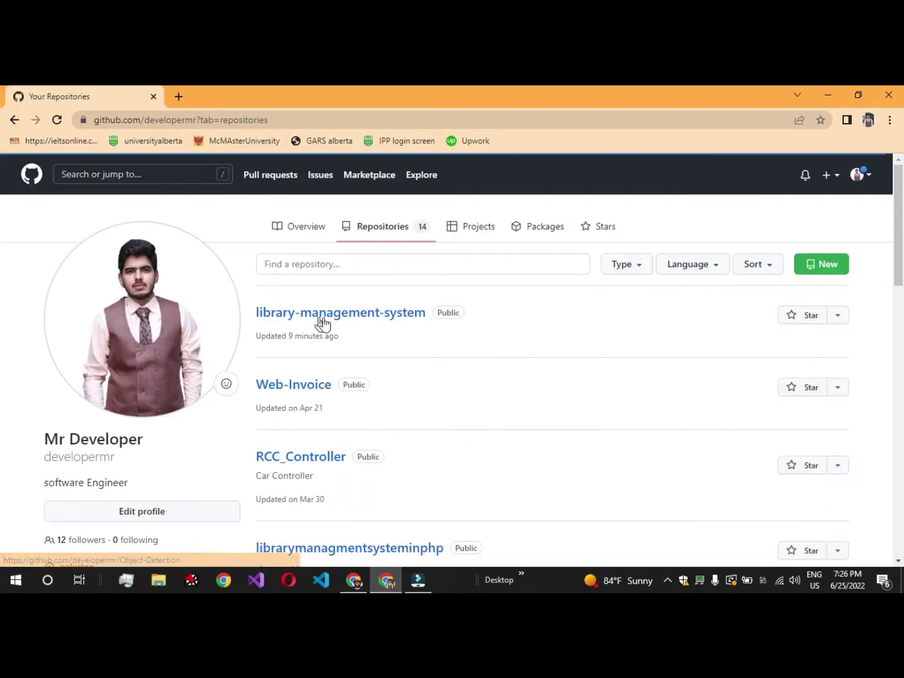
left_click_drag(246, 315, 548, 346)
left_click(548, 329)
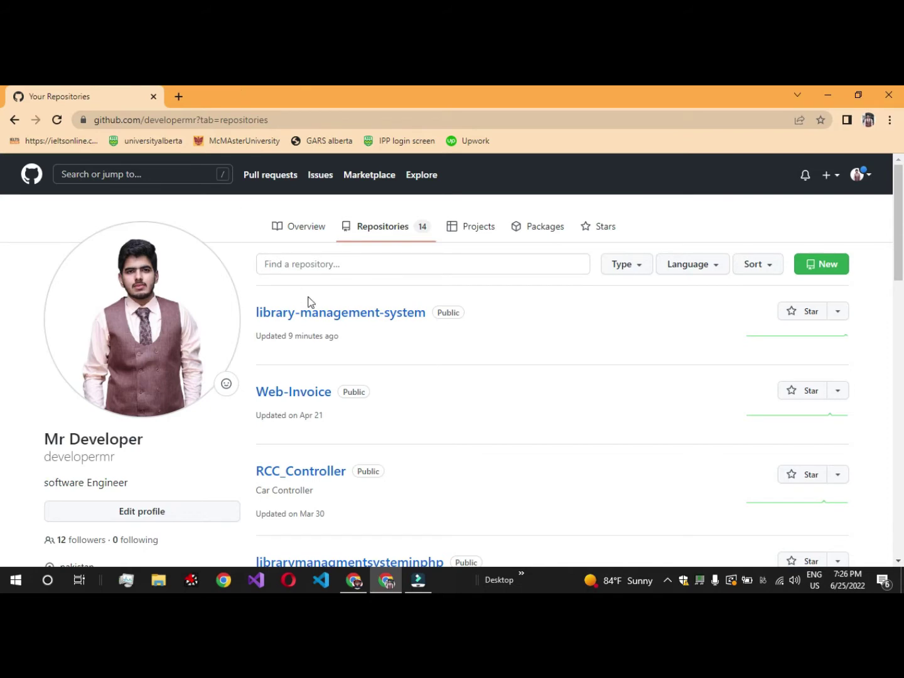
left_click(347, 318)
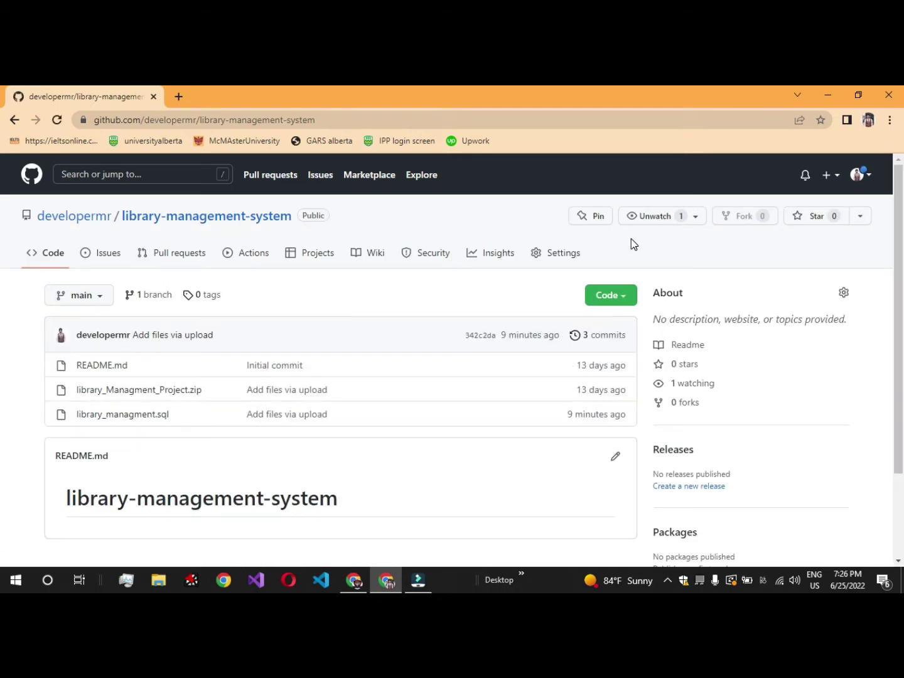
- Download the library-management-system repository as a ZIP from the Code menu
left_click(625, 298)
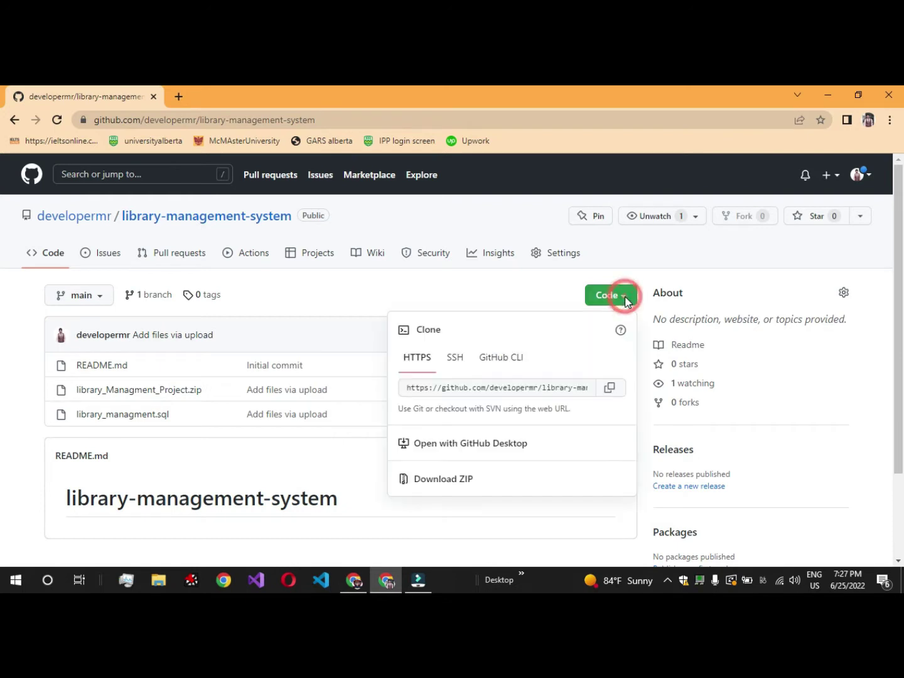
left_click(426, 482)
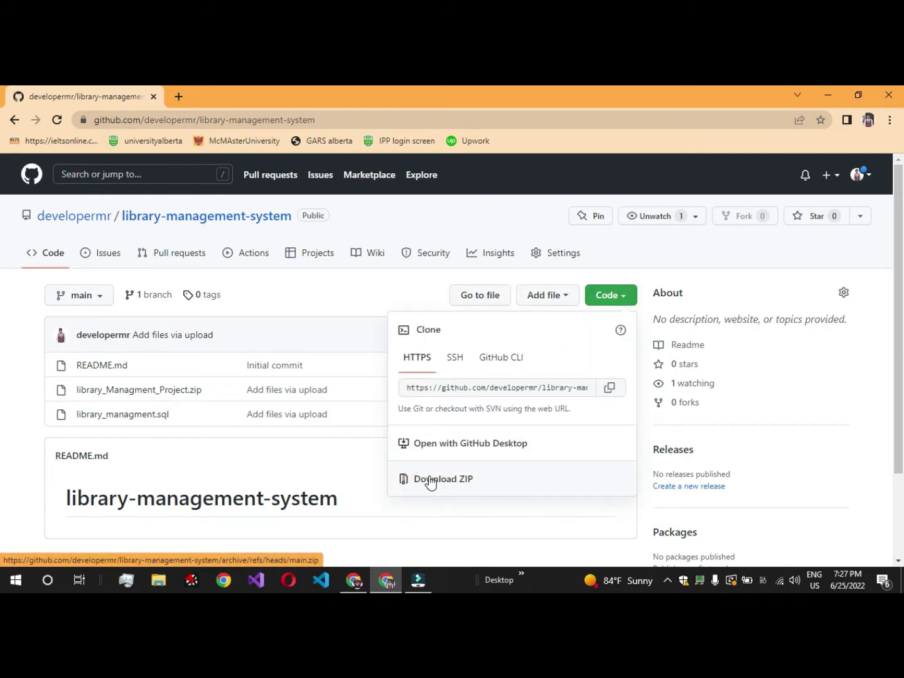
left_click(430, 482)
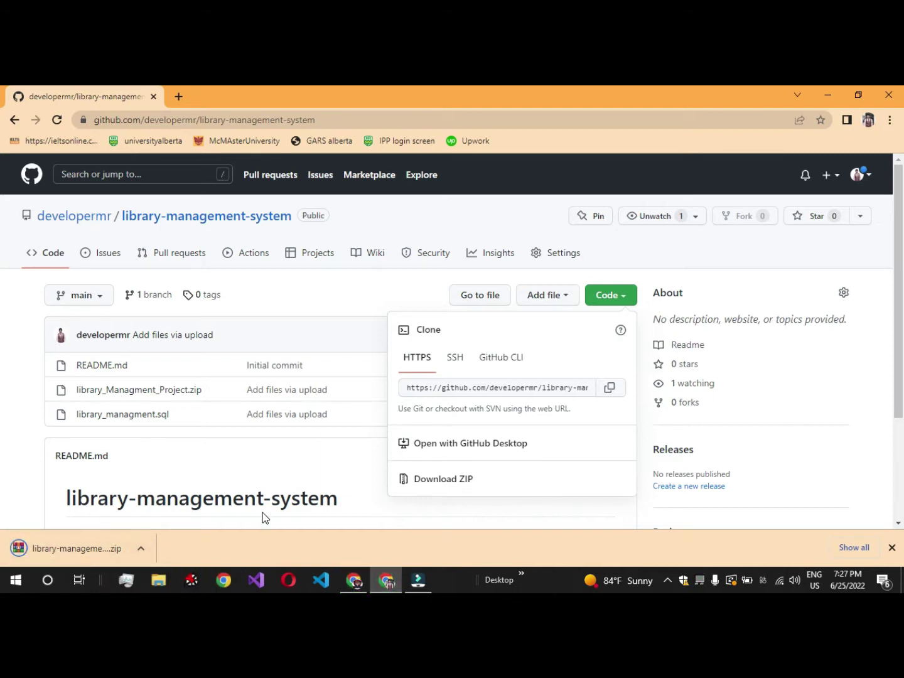
- Show library-management-system-main.zip in the Downloads folder and cut it
left_click(141, 552)
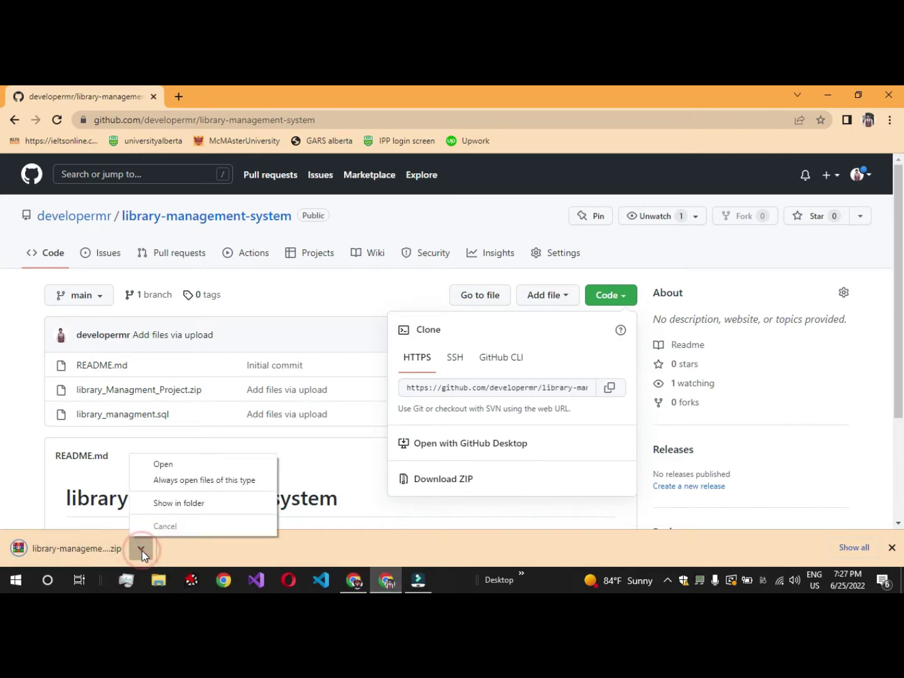
left_click(169, 505)
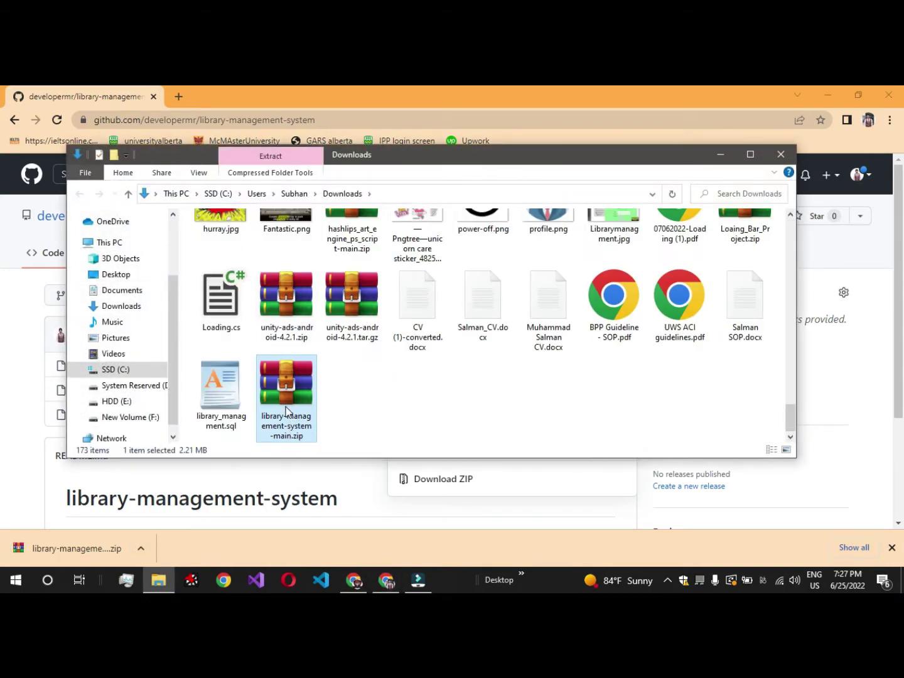
right_click(286, 353)
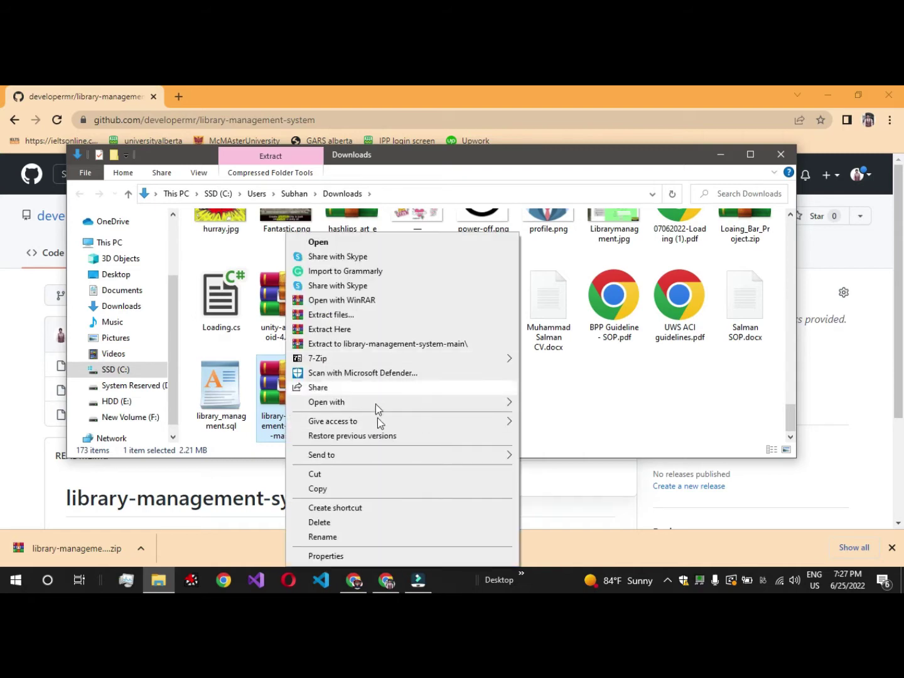
left_click(317, 489)
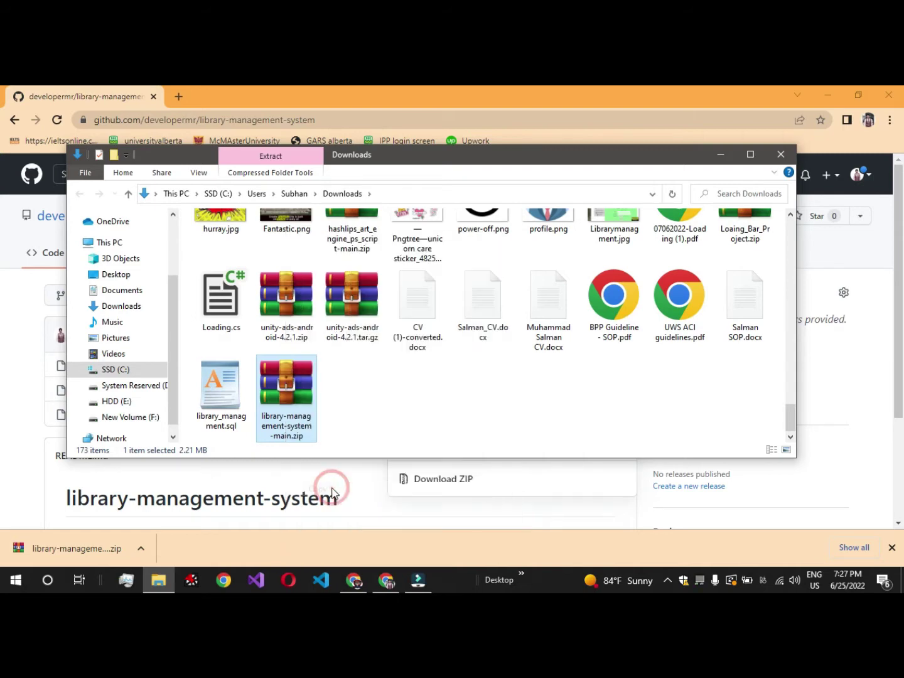
right_click(308, 424)
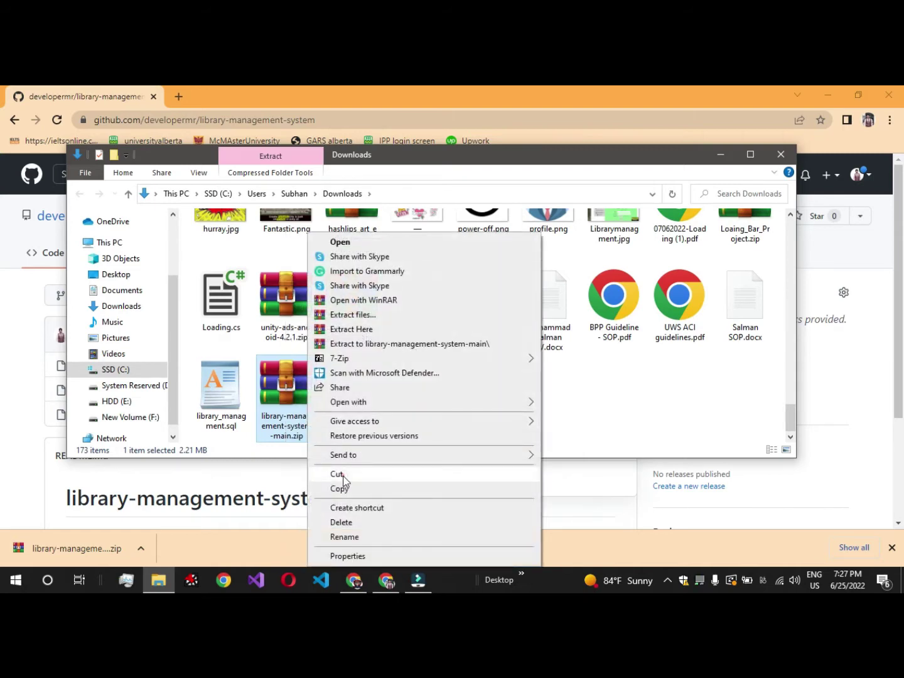
left_click(343, 476)
- Navigate to C:\xampp\htdocs
left_click(124, 370)
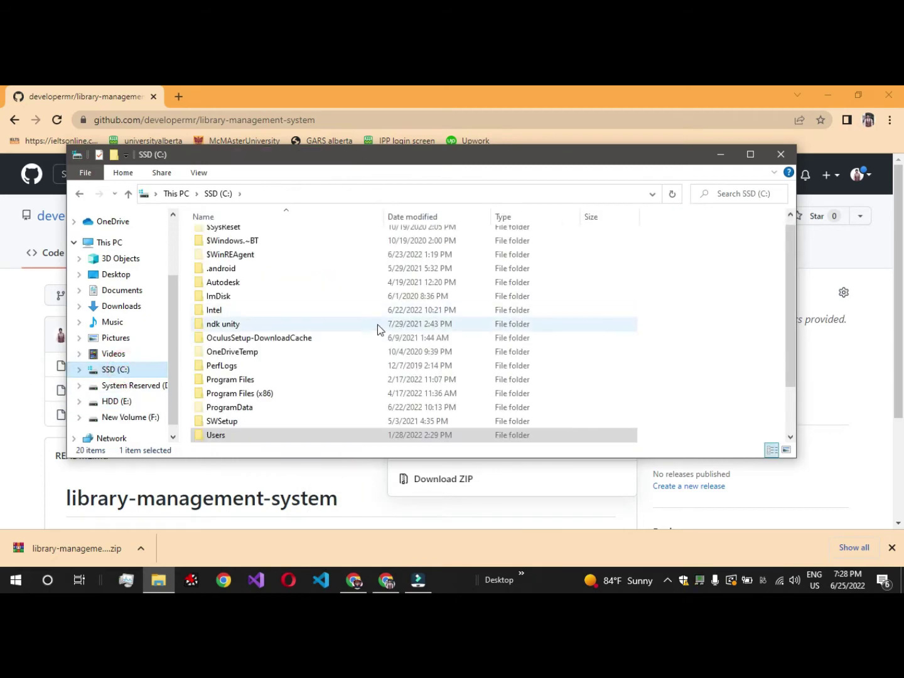
scroll(381, 328, "down", 2)
double_click(237, 410)
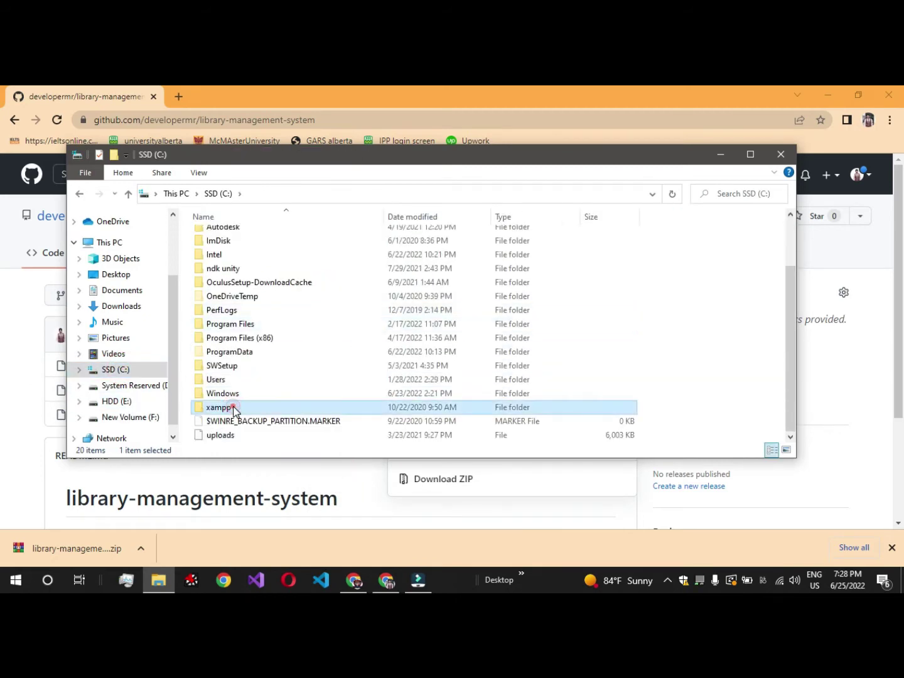
double_click(218, 306)
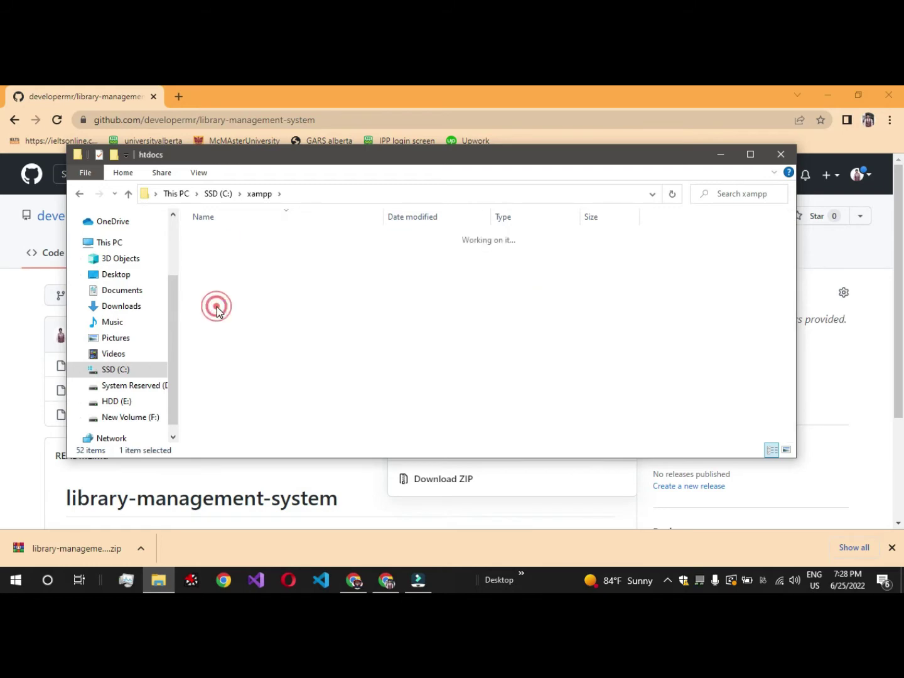
- Create a new folder named Configure in htdocs
right_click(299, 438)
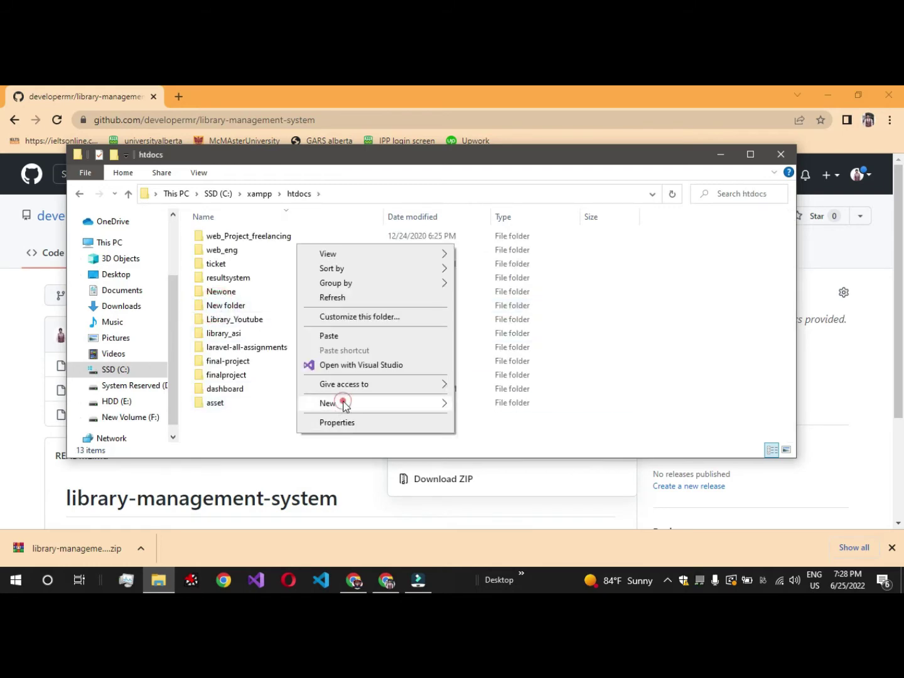
mouse_move(343, 402)
left_click(511, 218)
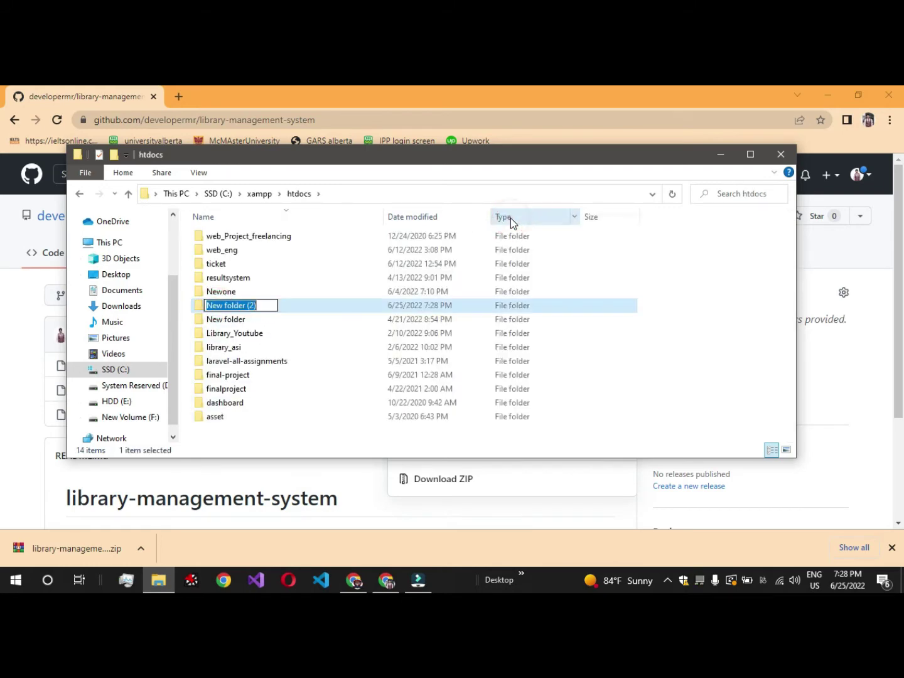
type("Configure")
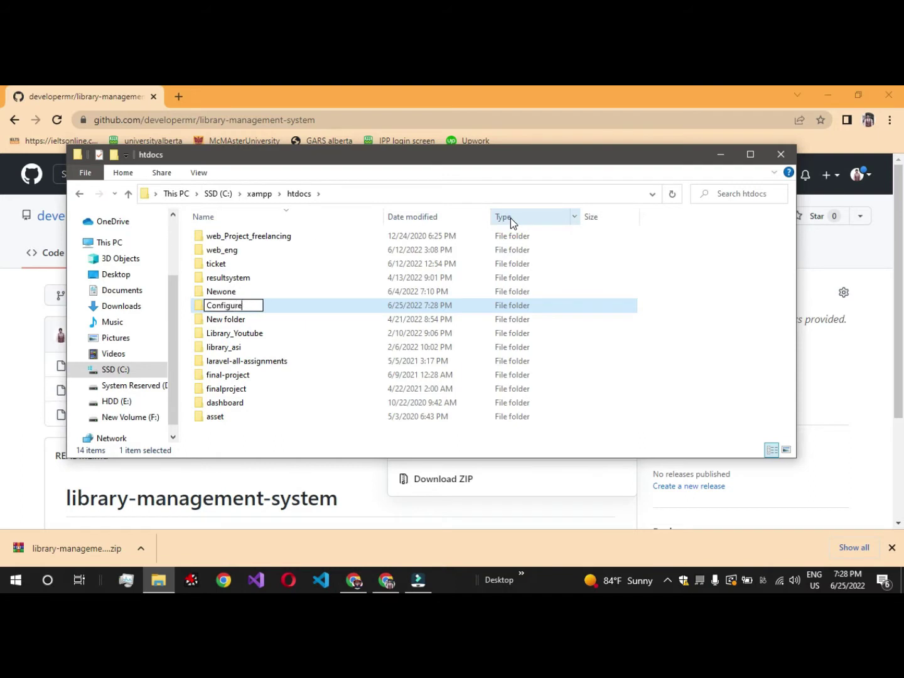
key("Return")
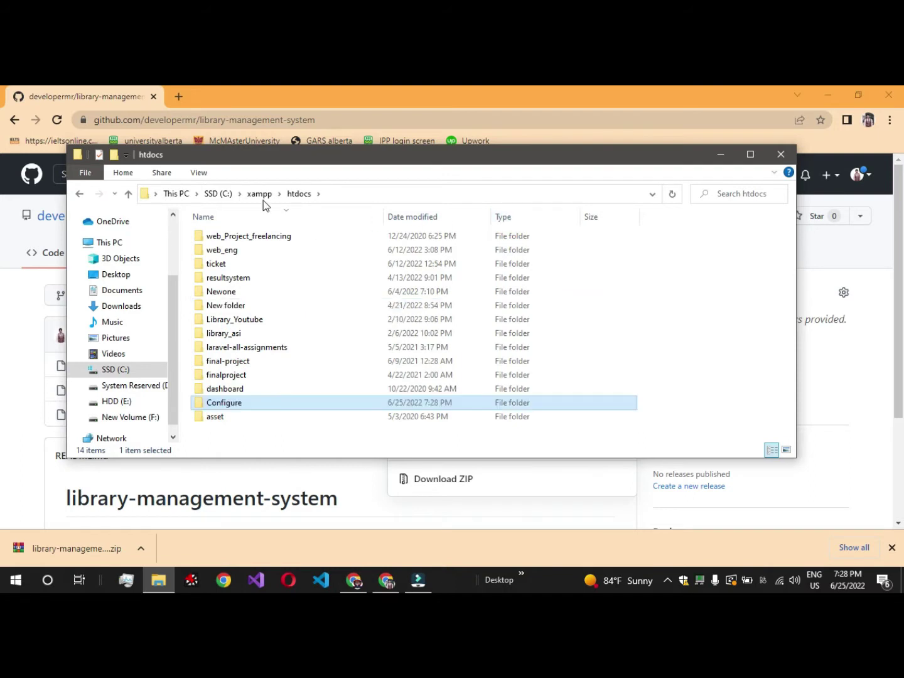
- Paste library-management-system-main.zip into the Configure folder
left_click(222, 404)
double_click(222, 405)
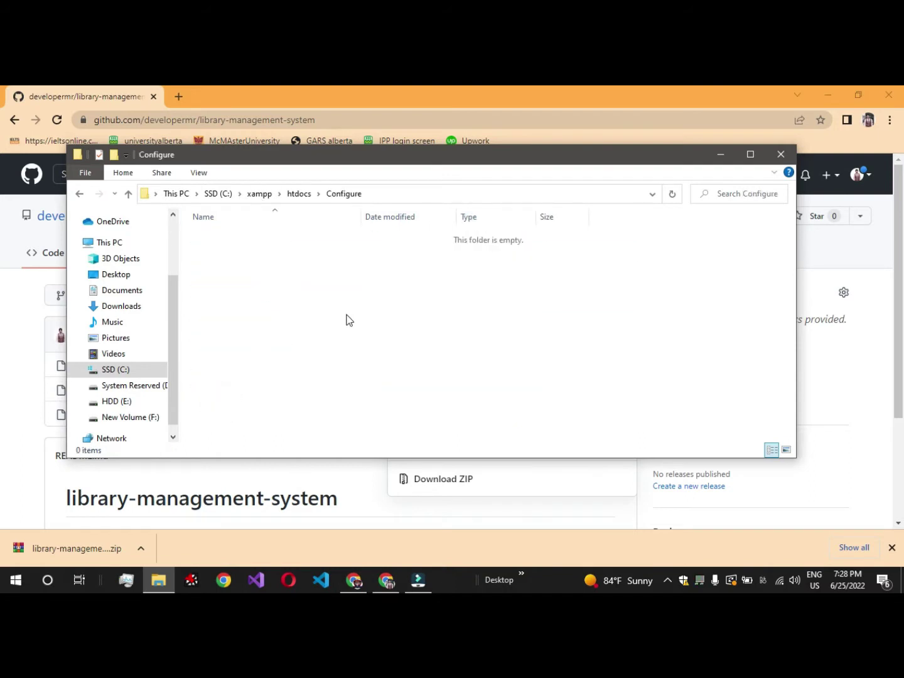
right_click(346, 315)
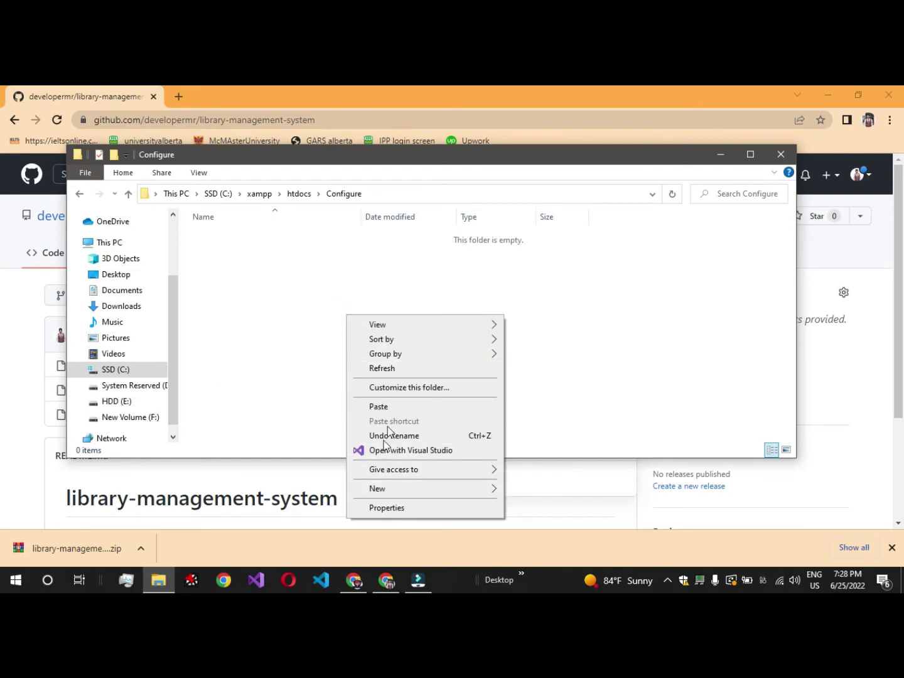
left_click(388, 406)
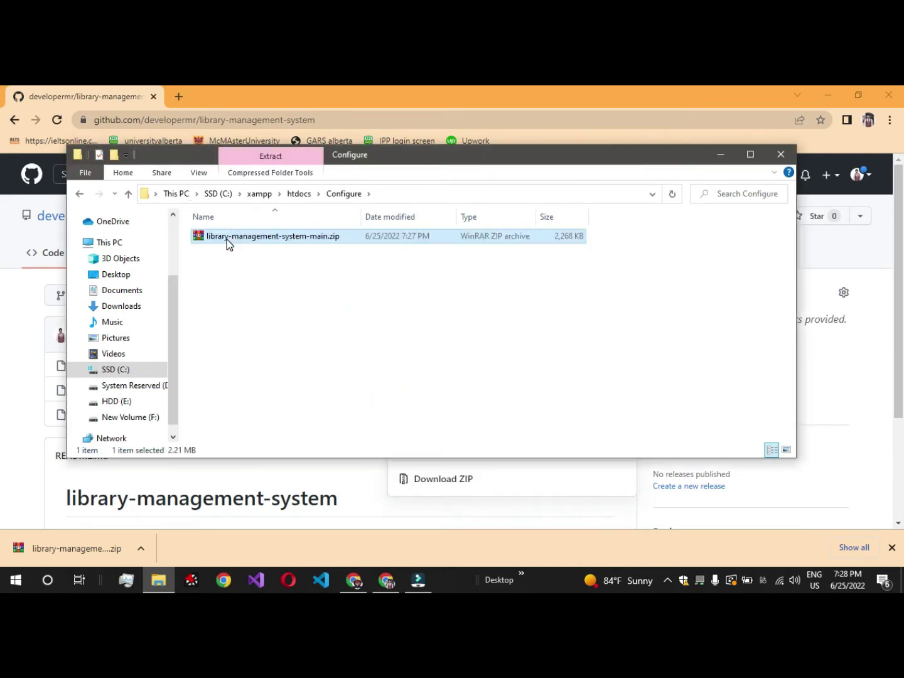
right_click(226, 239)
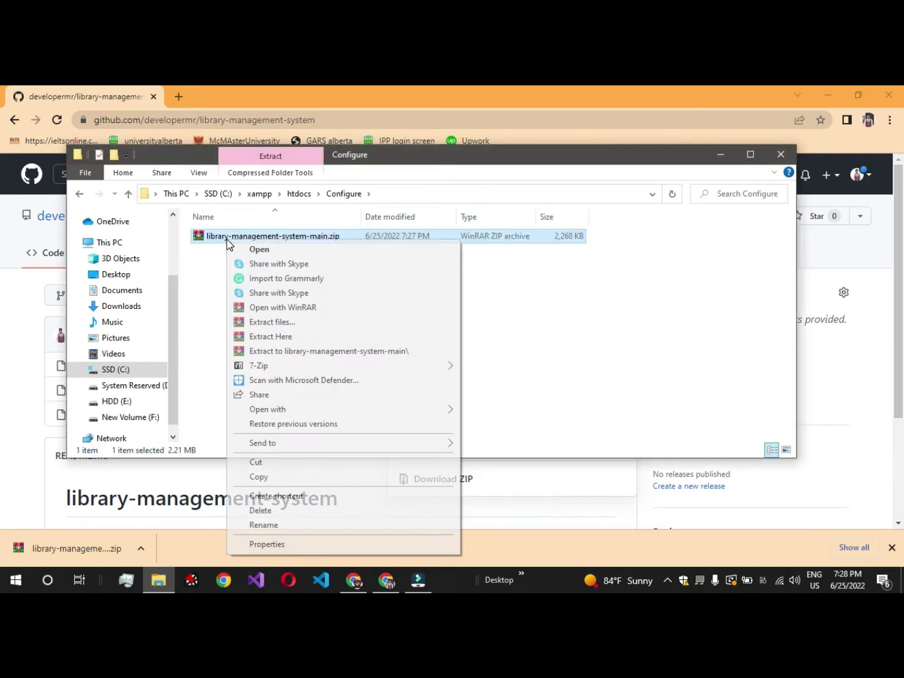
- Extract library-management-system-main.zip here in Configure and delete the leftover archive
left_click(285, 339)
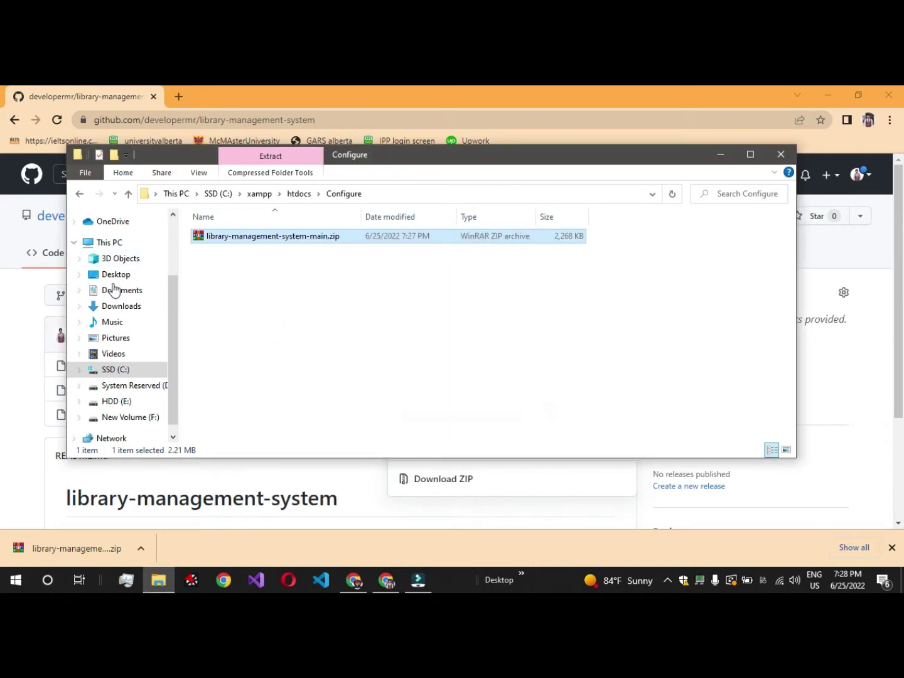
double_click(284, 240)
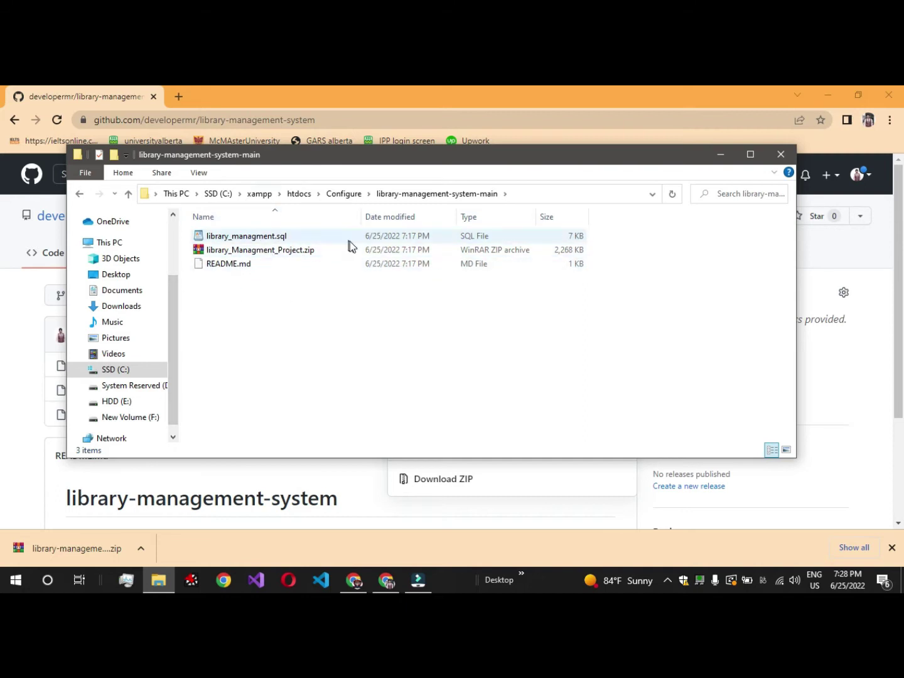
left_click(345, 195)
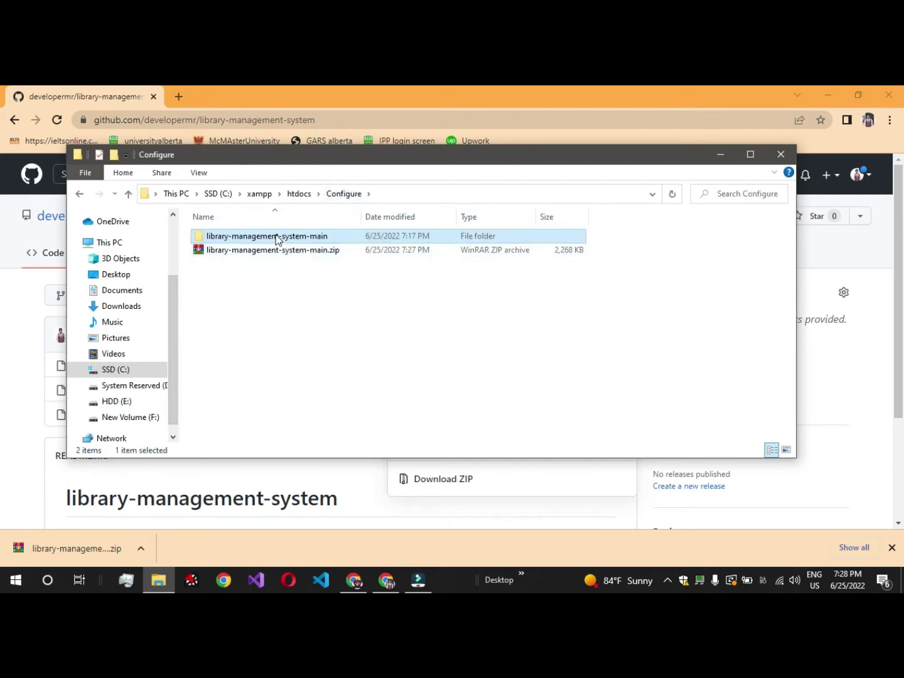
left_click(250, 251)
key("Delete")
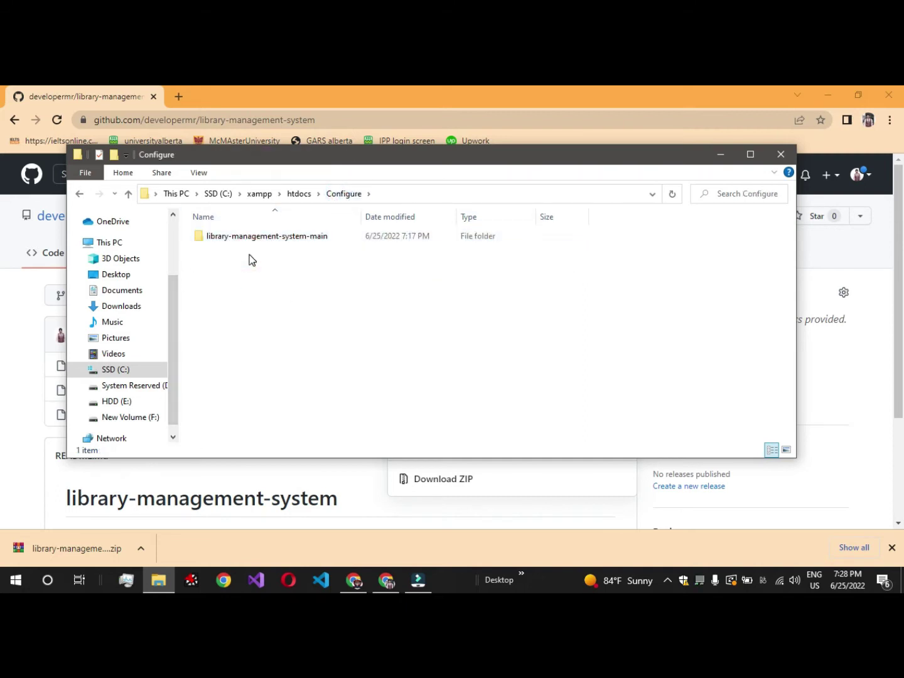
- Open library-management-system-main and select library_managment.sql
double_click(283, 242)
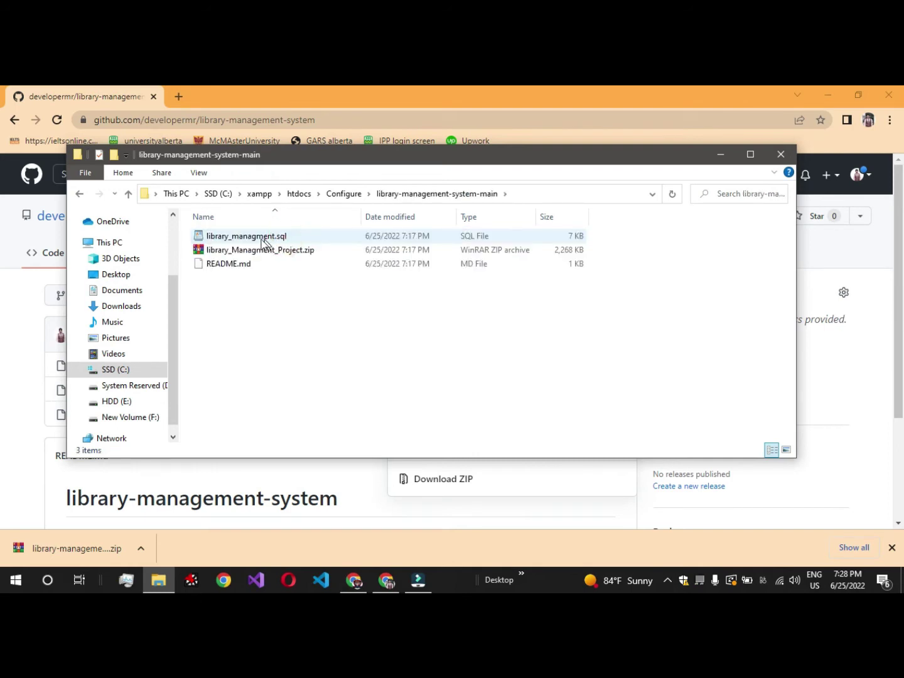
left_click_drag(289, 155, 356, 242)
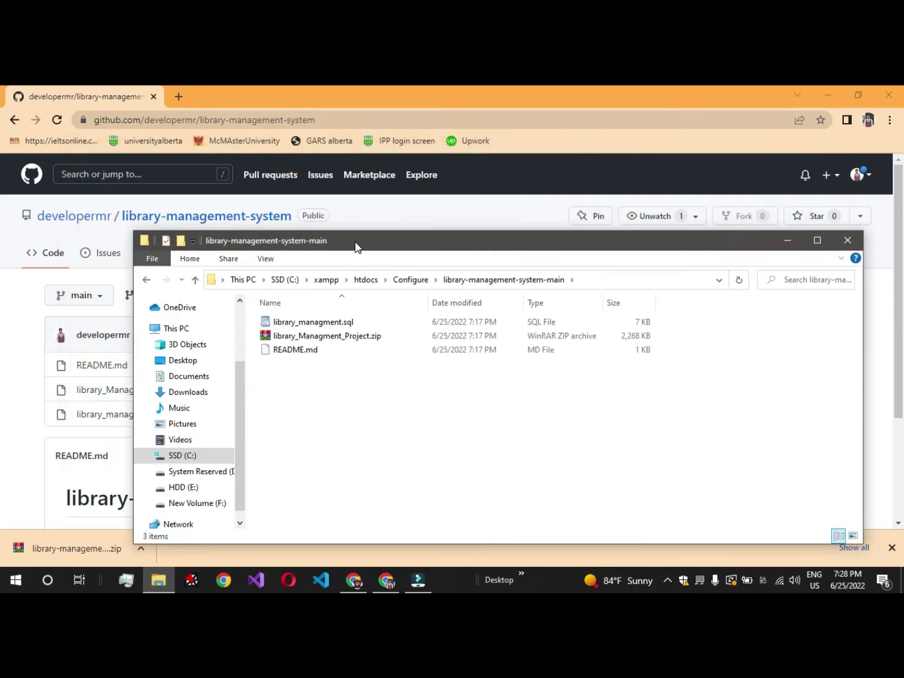
left_click(362, 326)
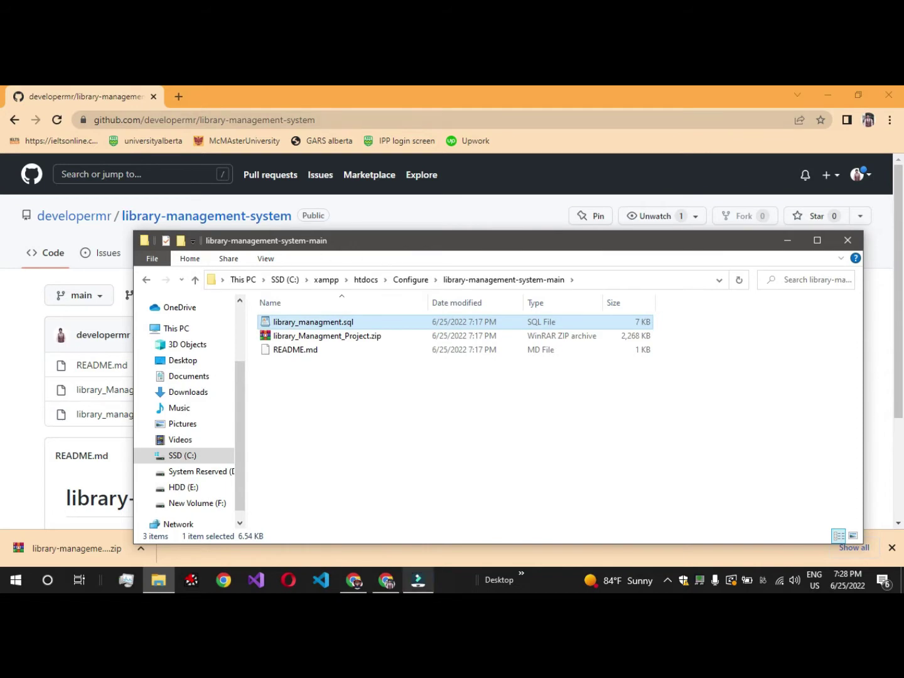
- Open the library_managment Import page in phpMyAdmin, then return to the project folder
mouse_move(353, 580)
left_click(298, 550)
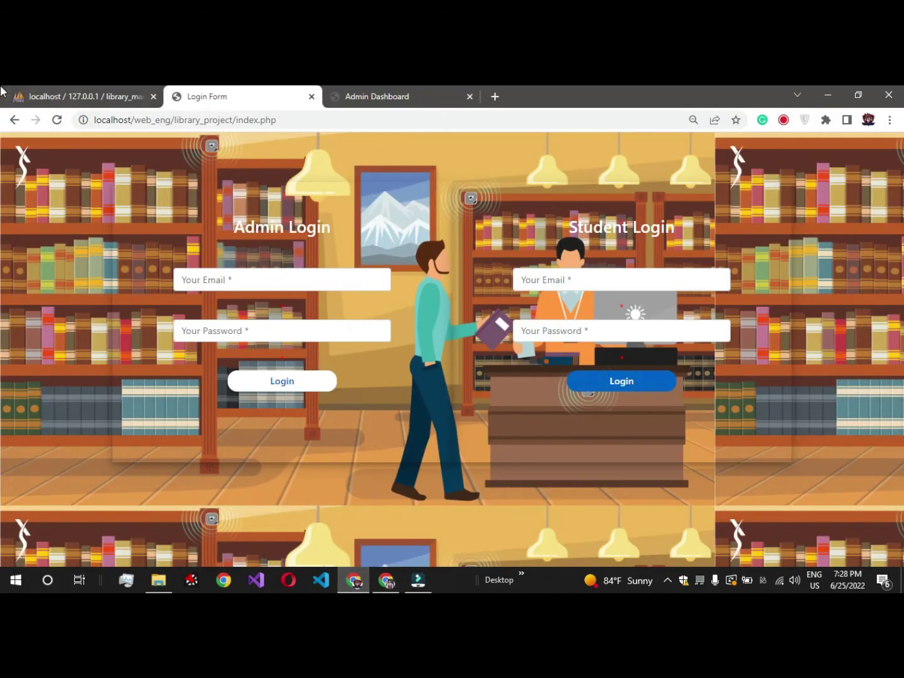
left_click(19, 96)
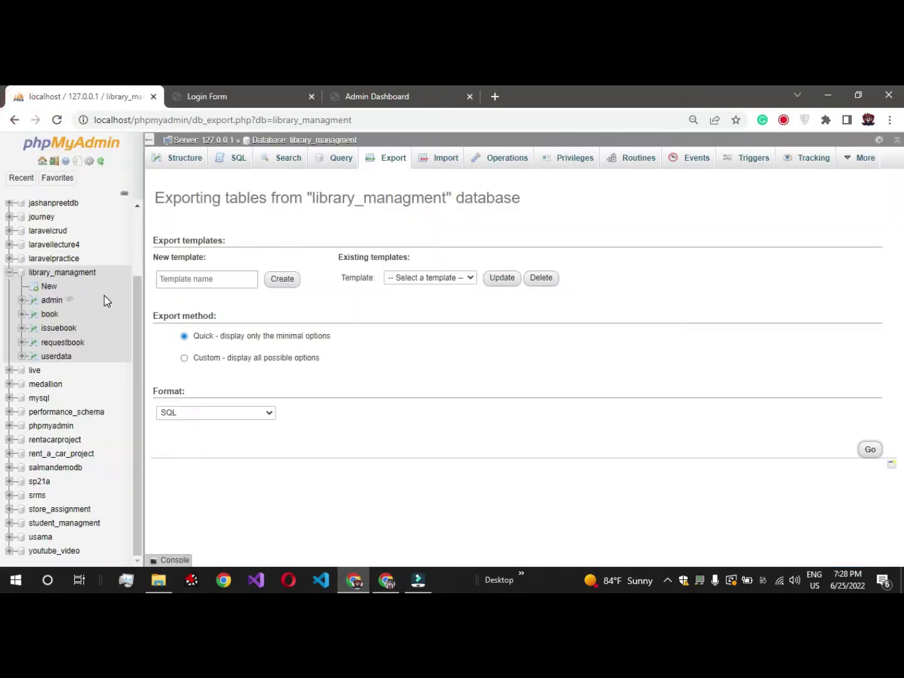
left_click(9, 272)
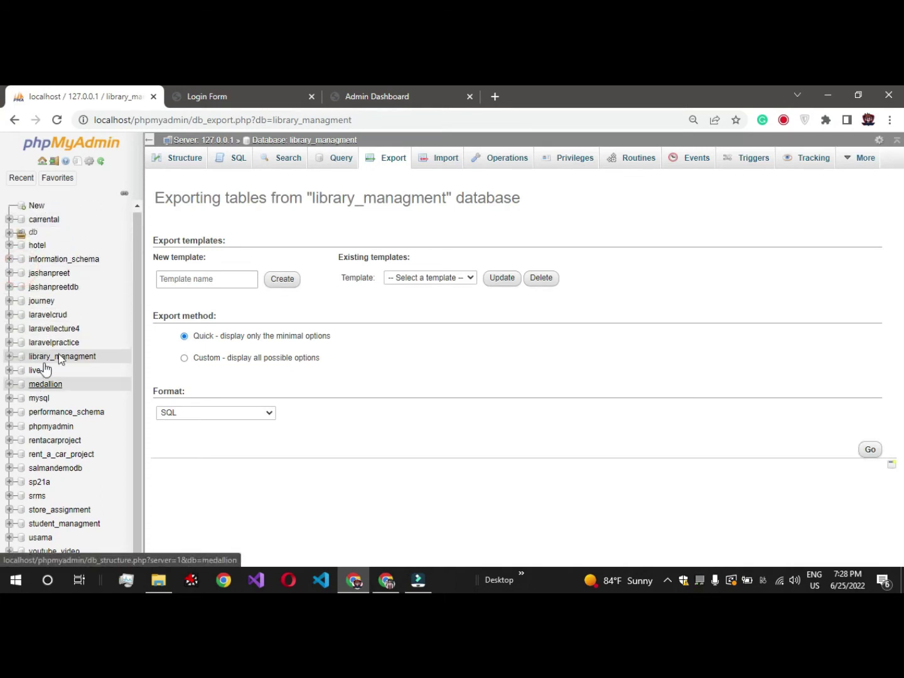
left_click(441, 157)
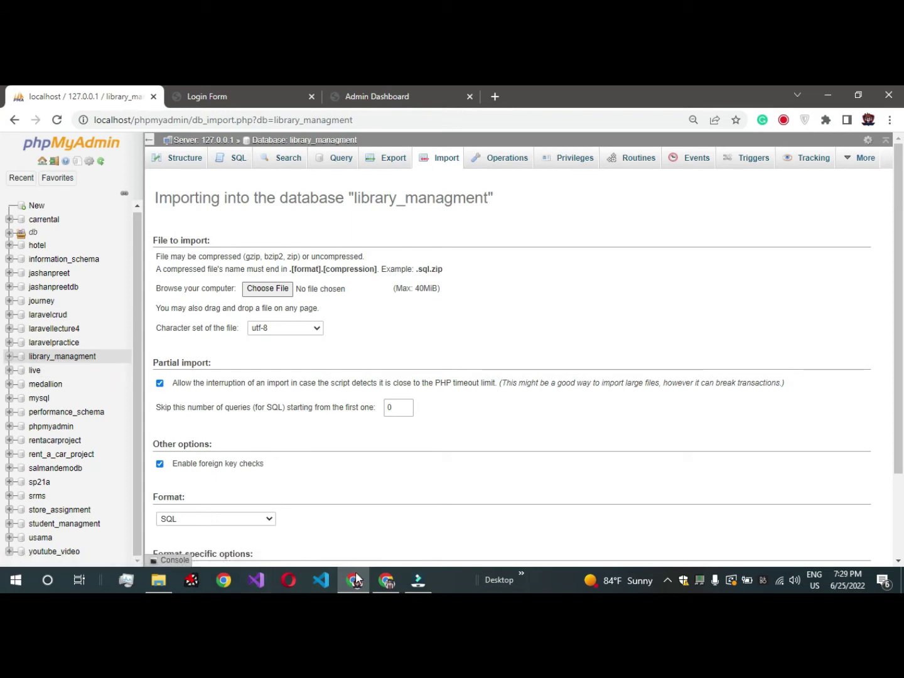
left_click(154, 582)
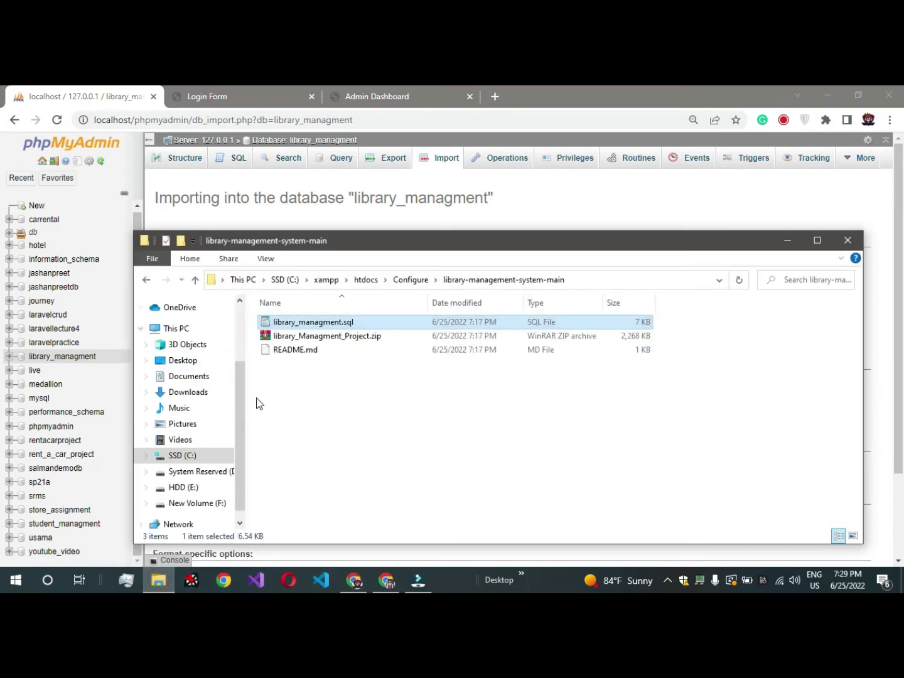
- Extract library_Managment_Project.zip into library-management-system-main
left_click(300, 337)
right_click(303, 340)
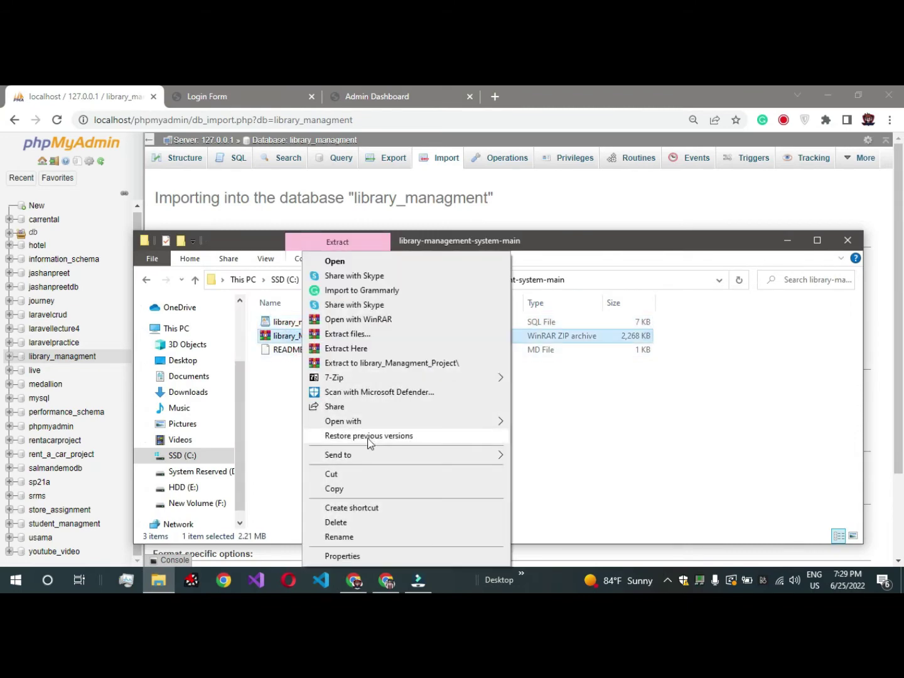
left_click(346, 349)
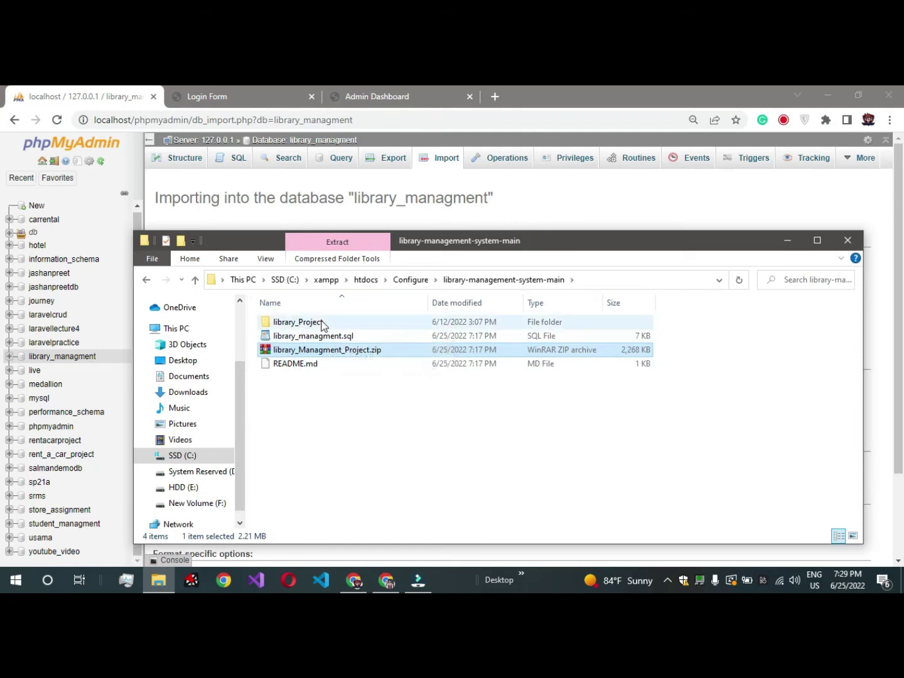
- Review the library_Project files, then go back and select library_managment.sql
double_click(319, 323)
scroll(370, 424, "down", 2)
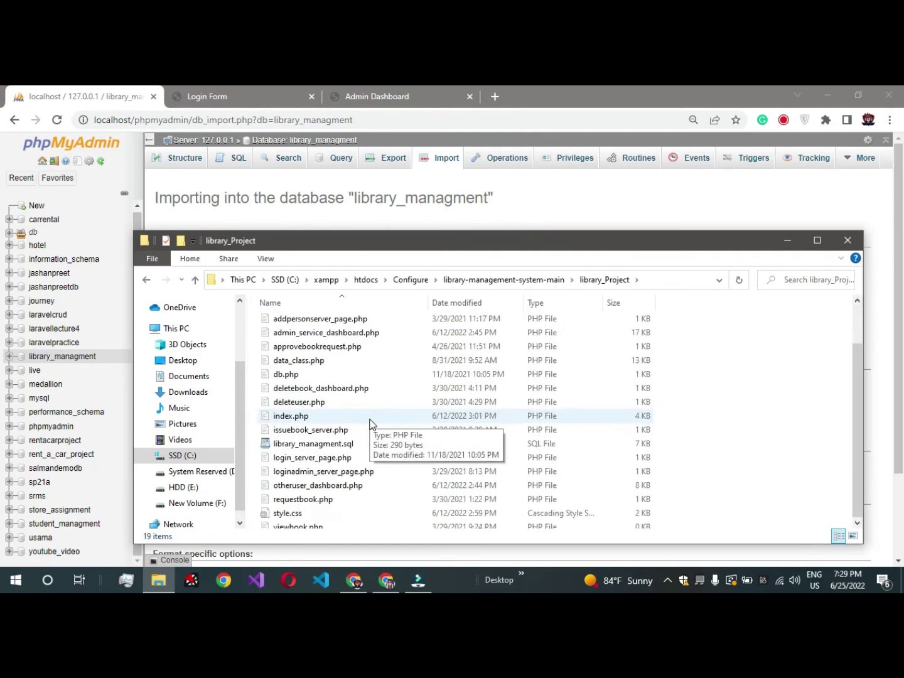
scroll(371, 424, "up", 2)
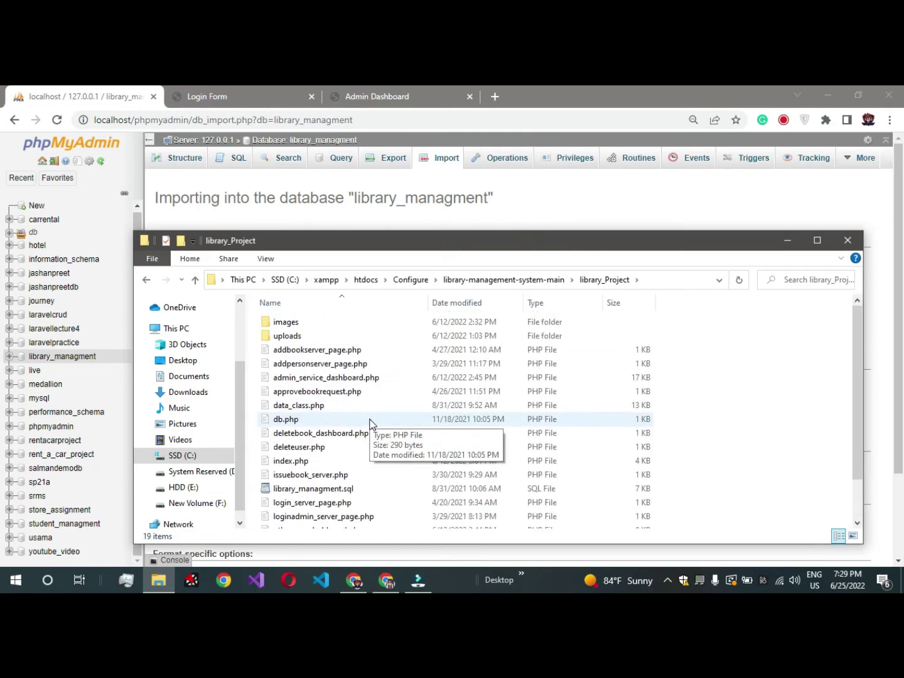
scroll(371, 424, "down", 2)
left_click(311, 437)
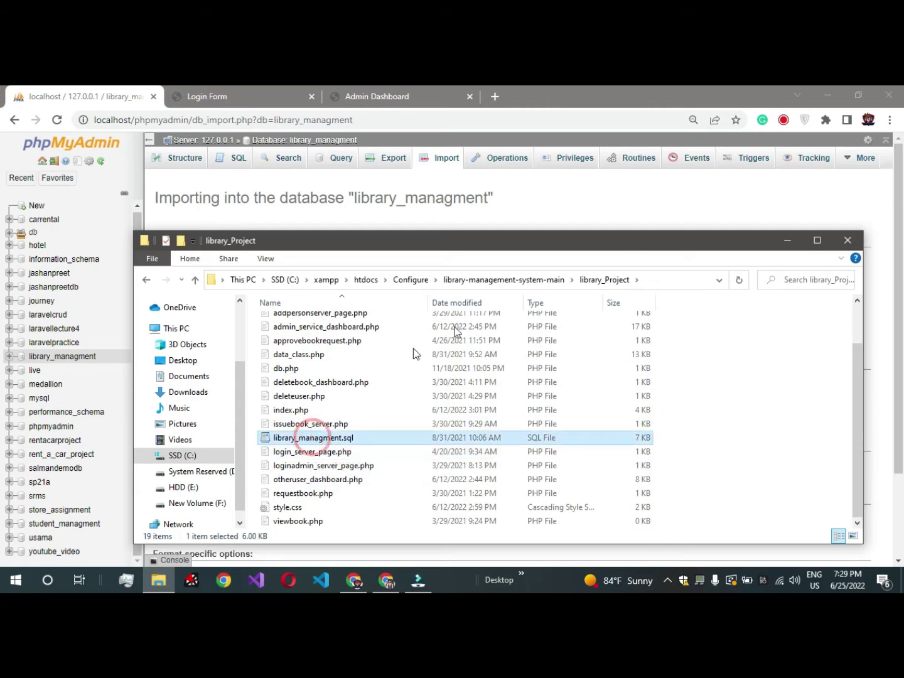
left_click(540, 281)
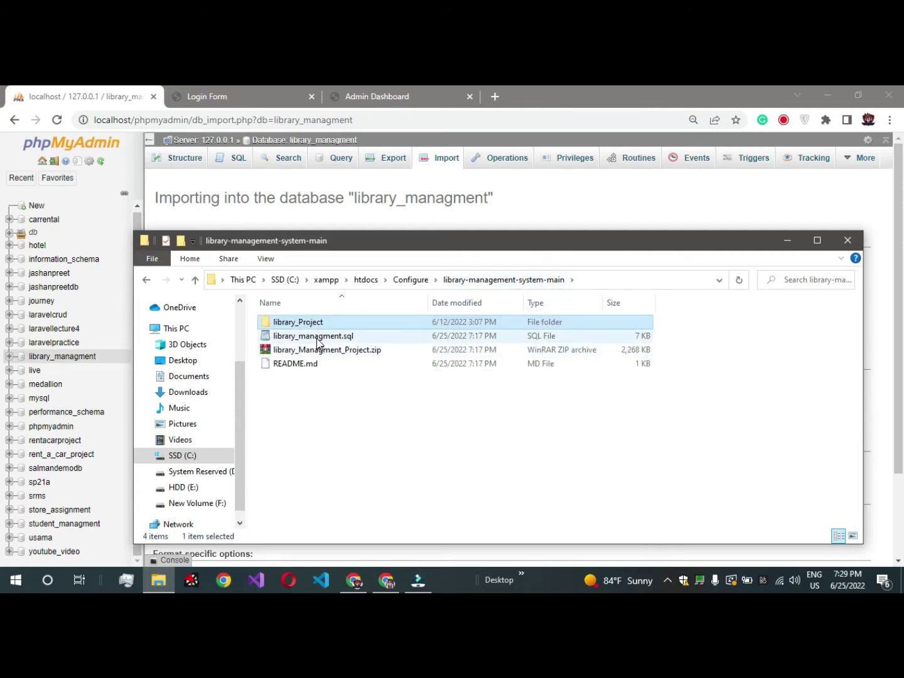
left_click(319, 339)
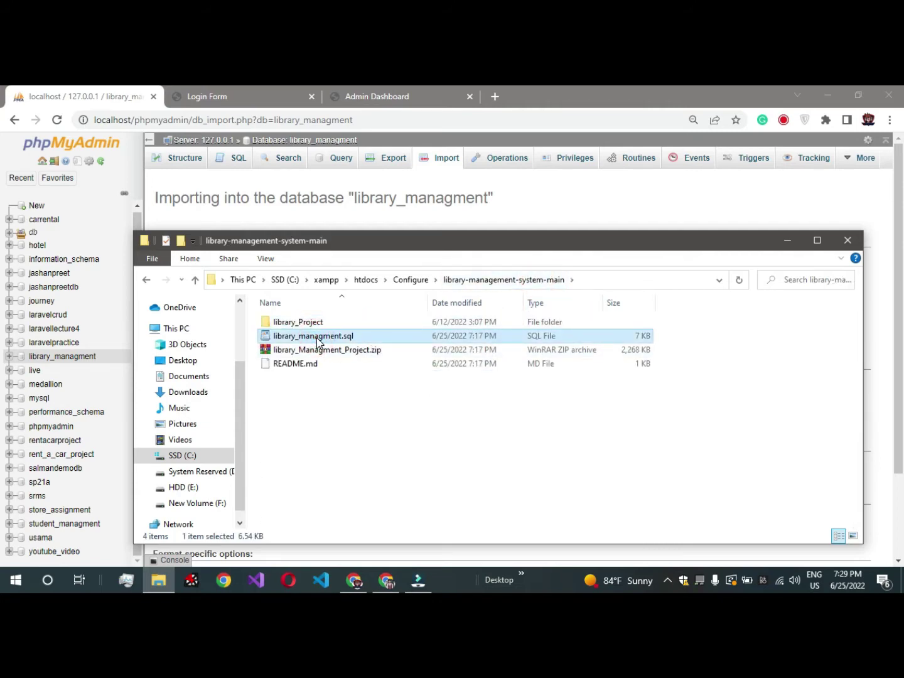
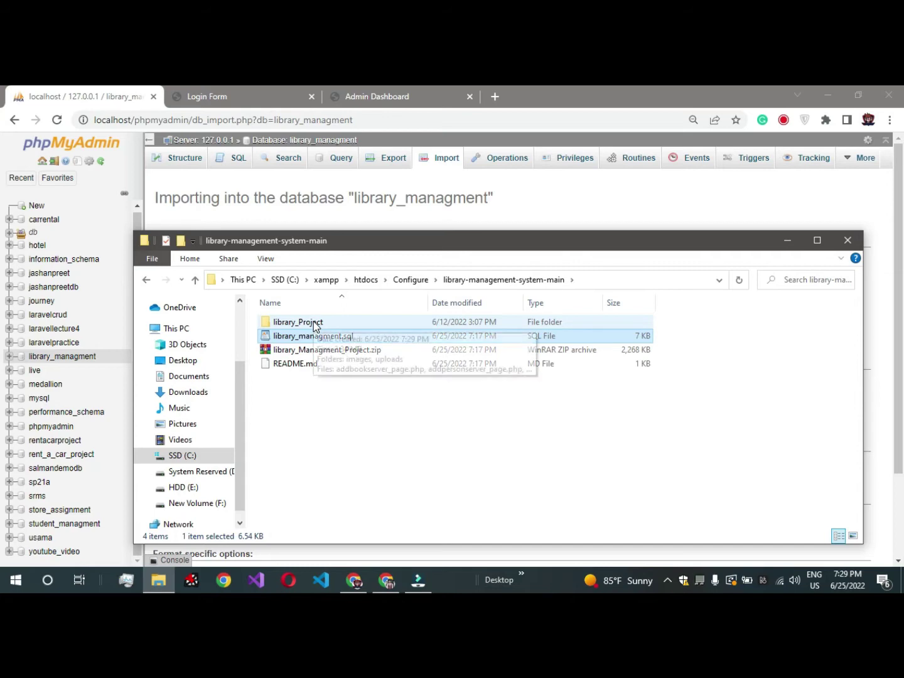
- Open a new tab and load the localhost root directory listing
left_click(490, 92)
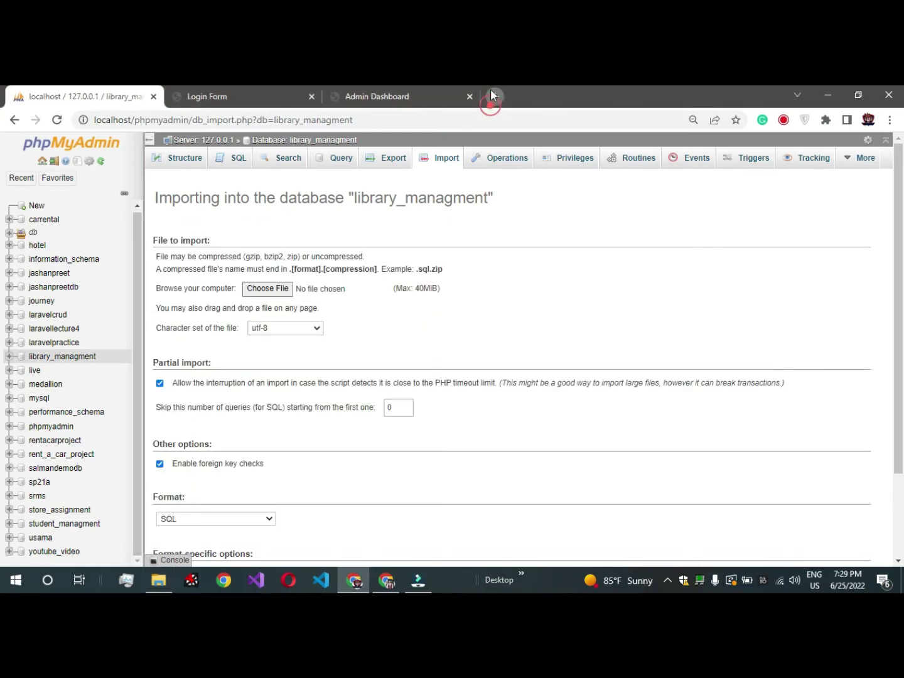
type("lo")
key("Right")
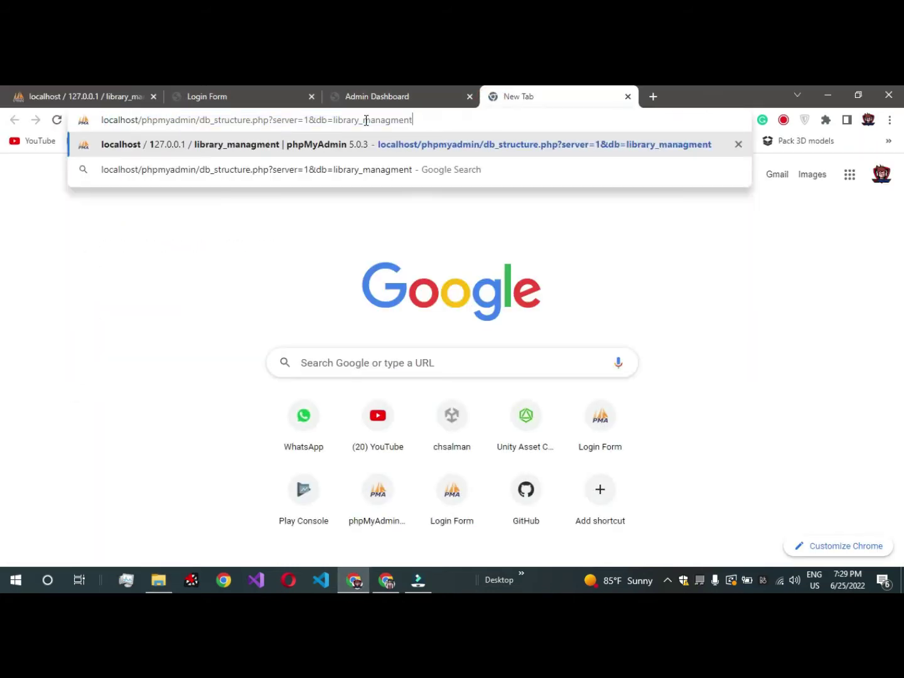
key("BackSpace")
key("BackSpace")
key("BackSpace")
key("BackSpace")
key("BackSpace")
key("BackSpace")
key("BackSpace")
key("BackSpace")
key("BackSpace")
key("BackSpace")
key("BackSpace")
key("BackSpace")
key("BackSpace")
key("BackSpace")
key("BackSpace")
key("BackSpace")
key("BackSpace")
key("BackSpace")
key("BackSpace")
key("BackSpace")
key("BackSpace")
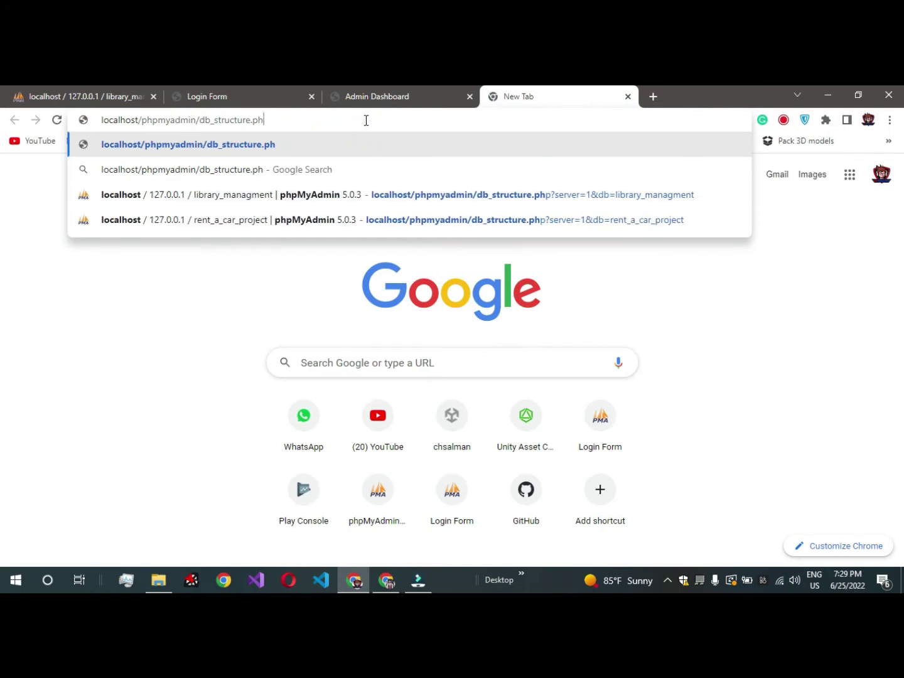
key("BackSpace")
key("BackSpace")
key("BackSpace")
key("BackSpace")
key("BackSpace")
key("BackSpace")
key("BackSpace")
key("BackSpace")
key("BackSpace")
key("BackSpace")
key("BackSpace")
key("BackSpace")
key("BackSpace")
key("BackSpace")
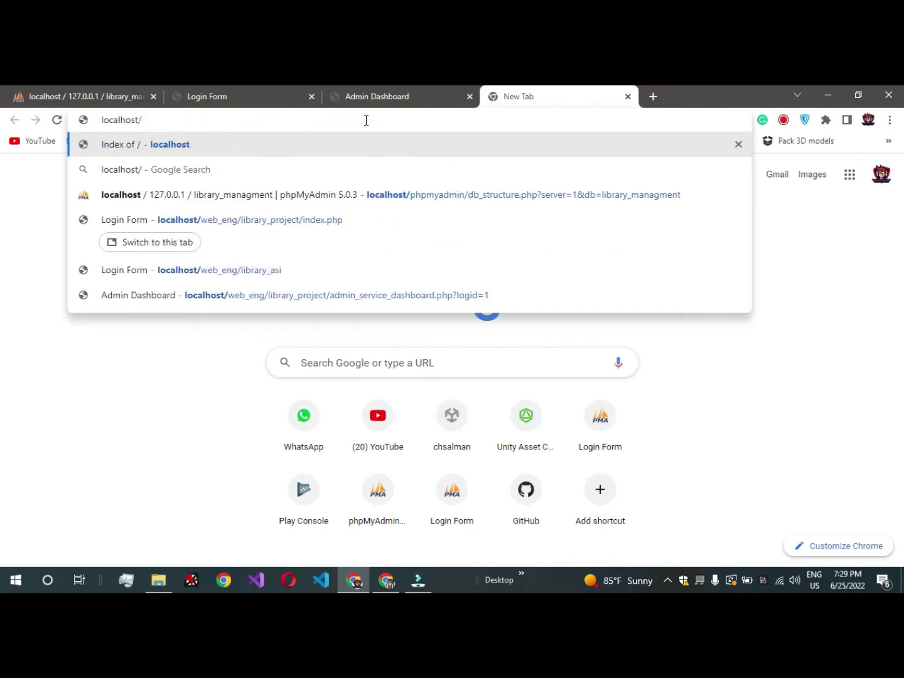
type("con")
key("BackSpace")
key("BackSpace")
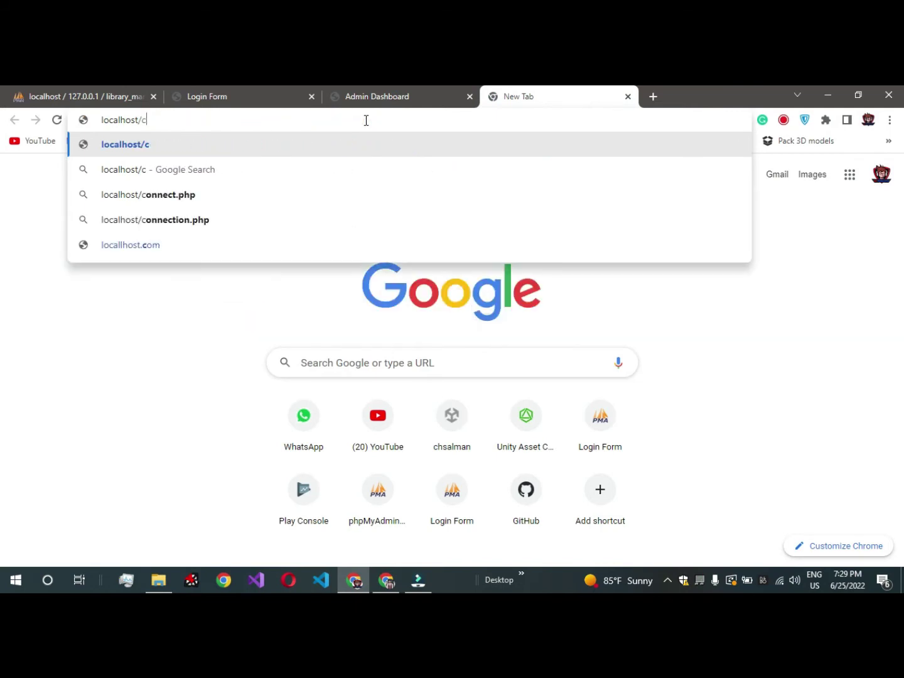
key("BackSpace")
key("BackSpace")
key("Return")
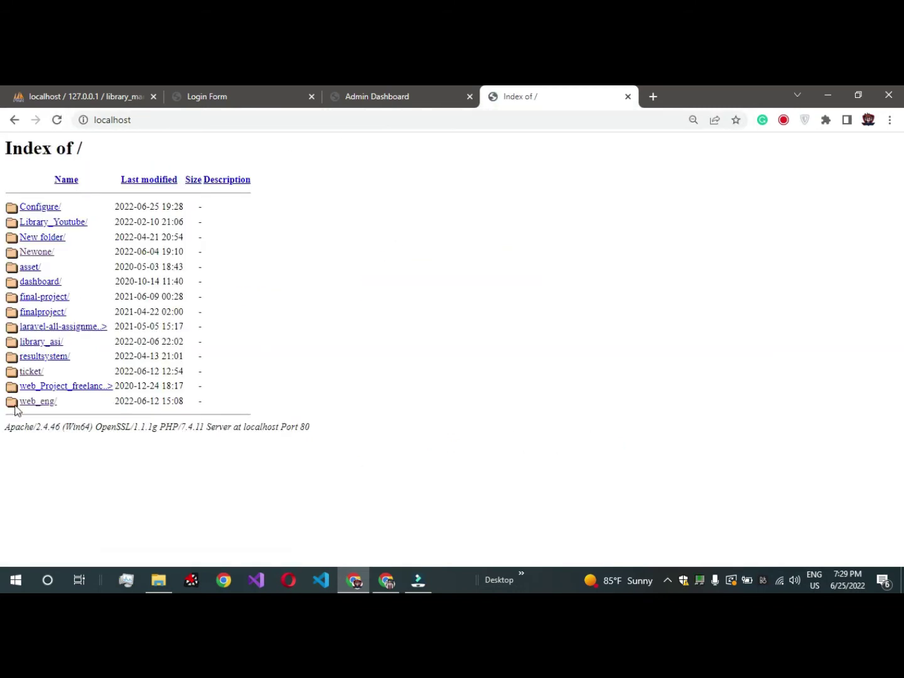
- Browse Configure, library-management-system-main and library_Project to load the library login page
left_click(42, 213)
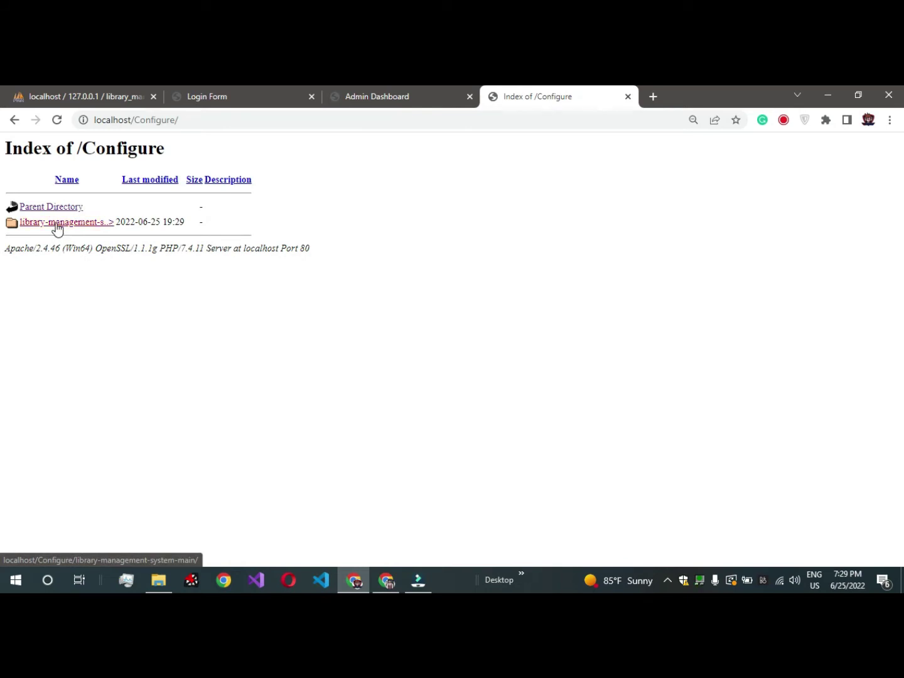
left_click(57, 226)
left_click(53, 238)
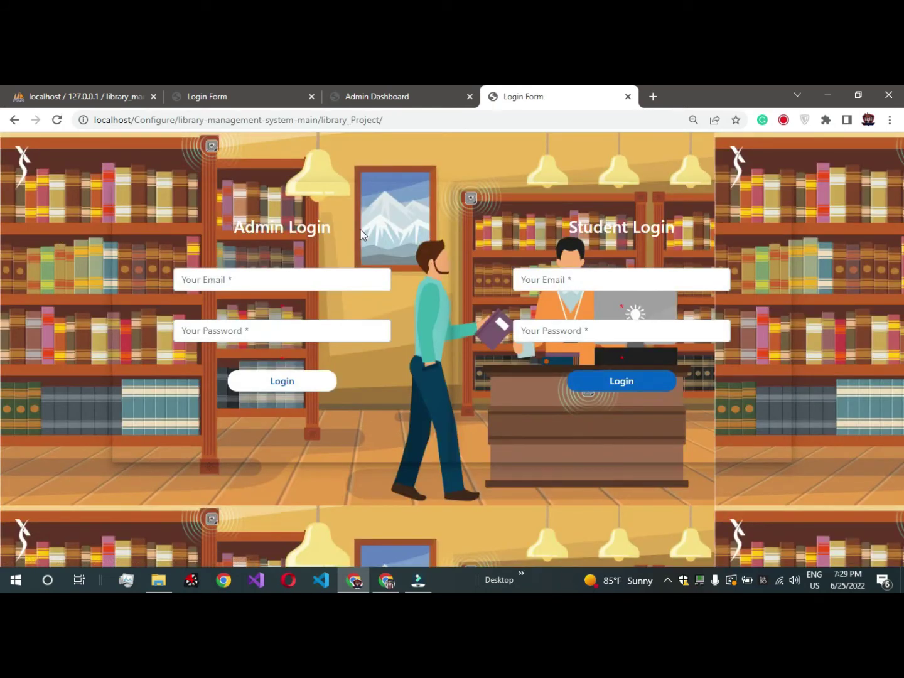
- Log in as admin with the saved email and the admin password, then go back to phpMyAdmin
left_click(281, 278)
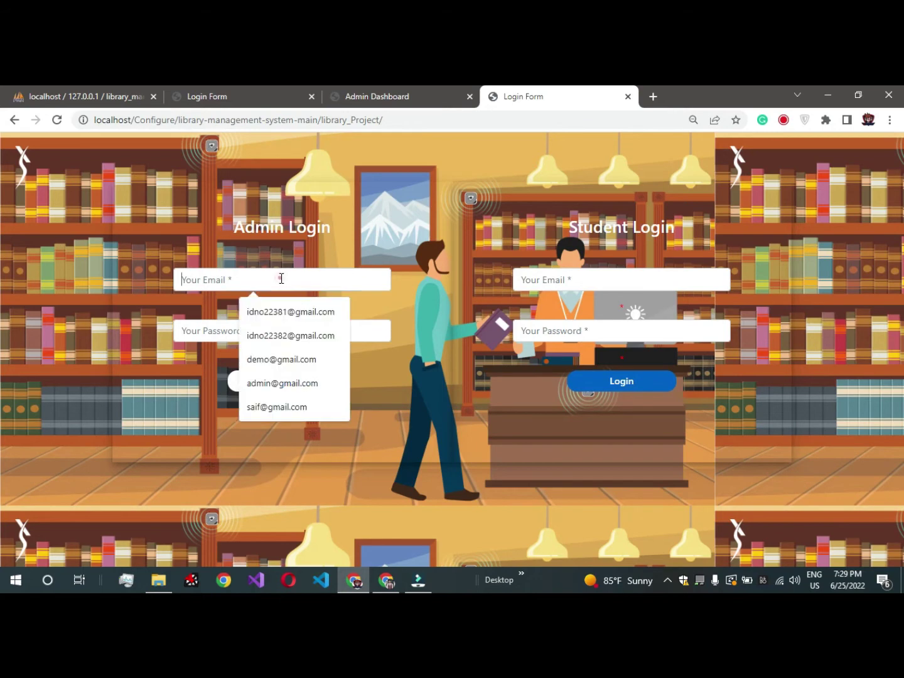
left_click(280, 311)
left_click(242, 335)
type("123")
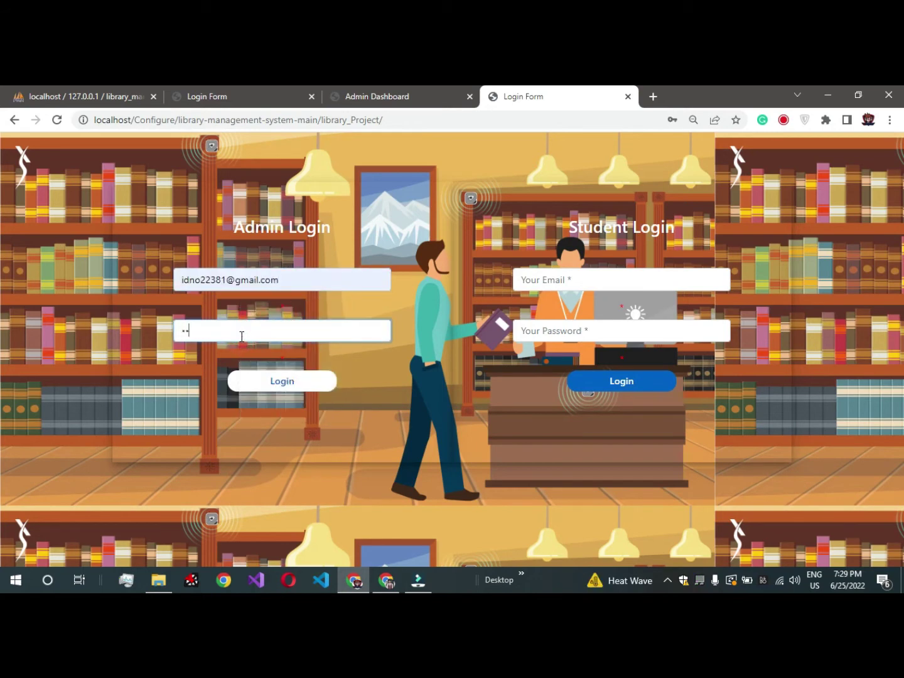
key("Return")
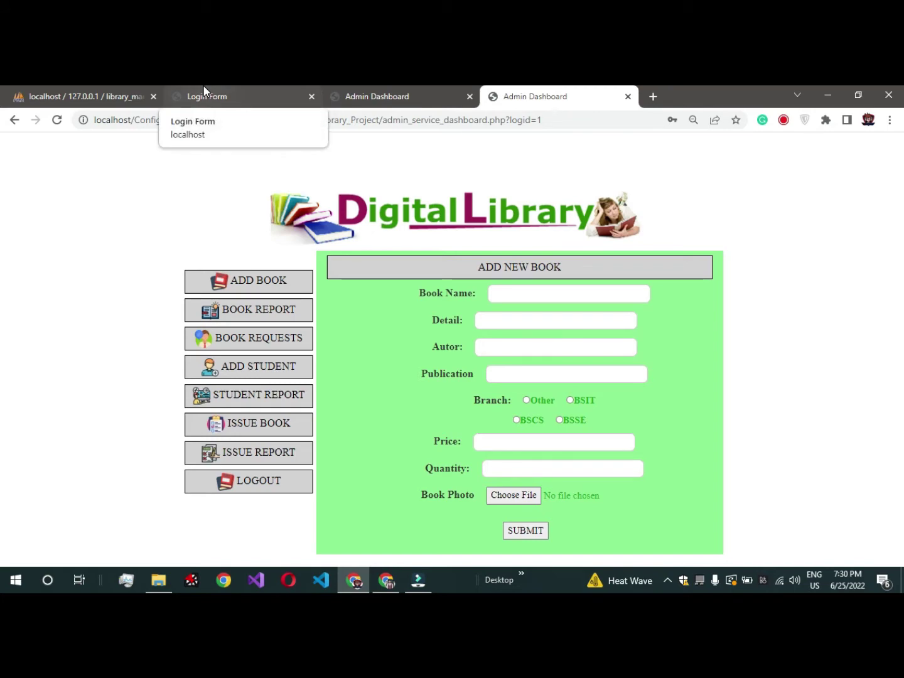
left_click(45, 87)
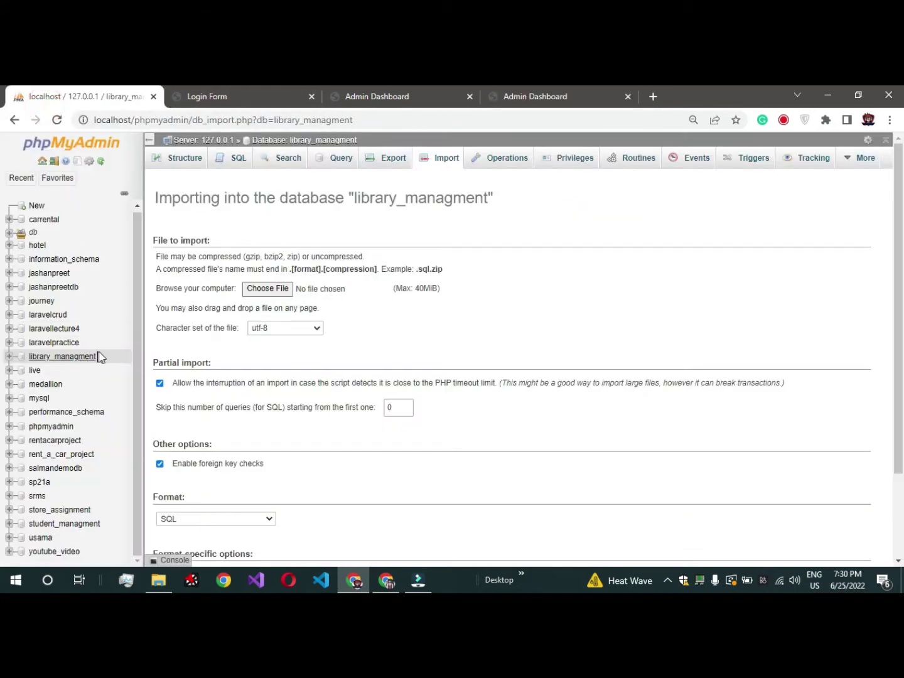
- Select the library_managment database name, then pin library_Project's db.php to Visual Studio Code
left_click_drag(103, 356, 28, 359)
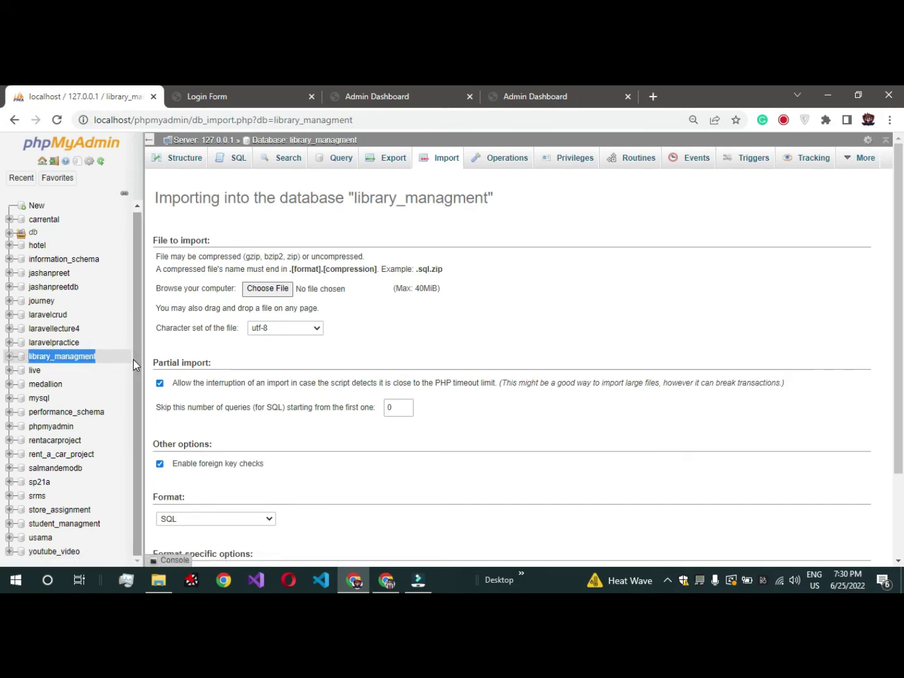
left_click(158, 580)
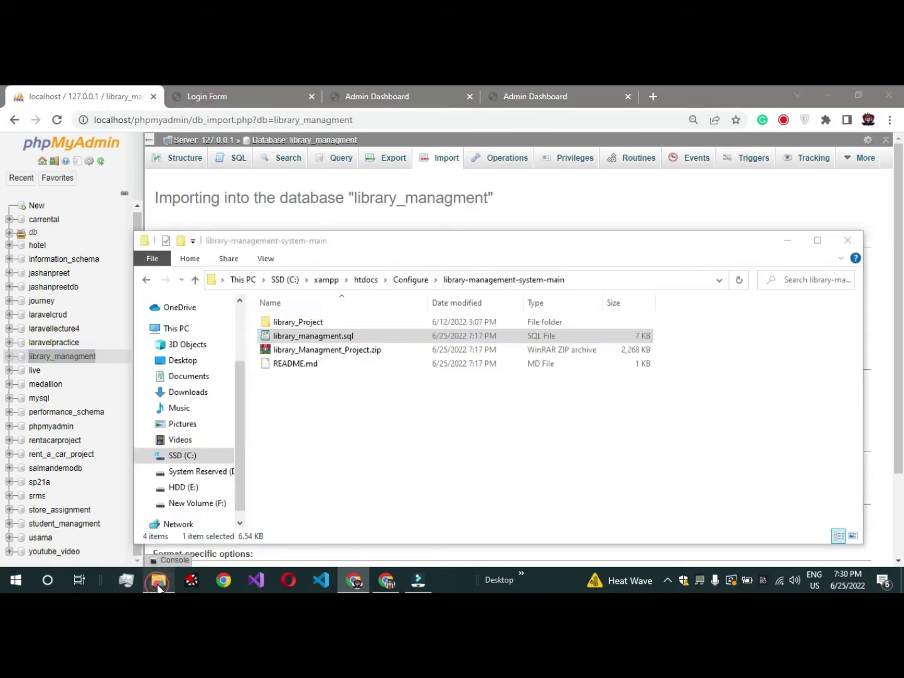
double_click(299, 321)
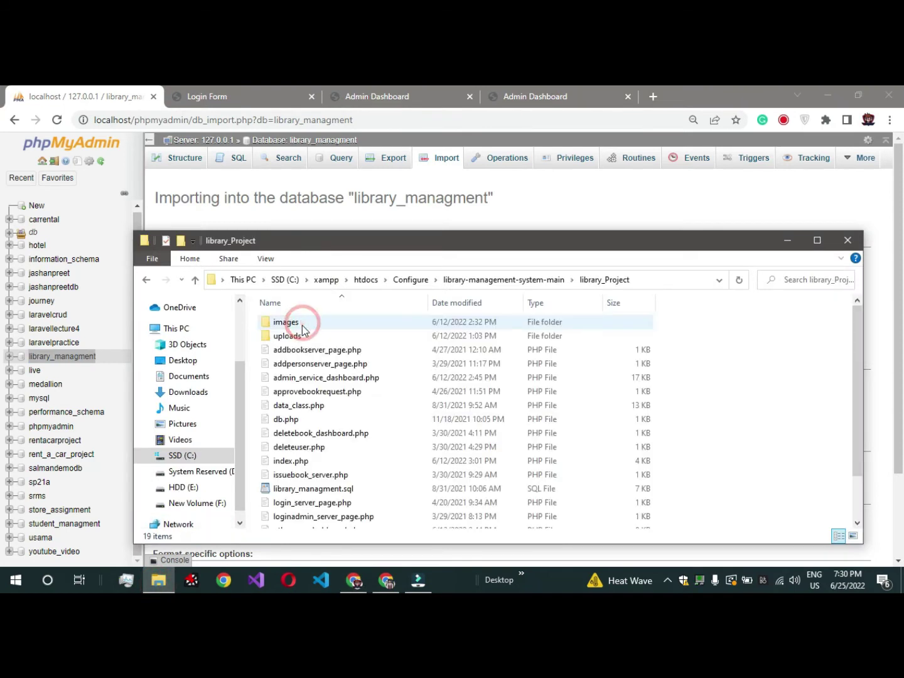
scroll(303, 426, "down", 2)
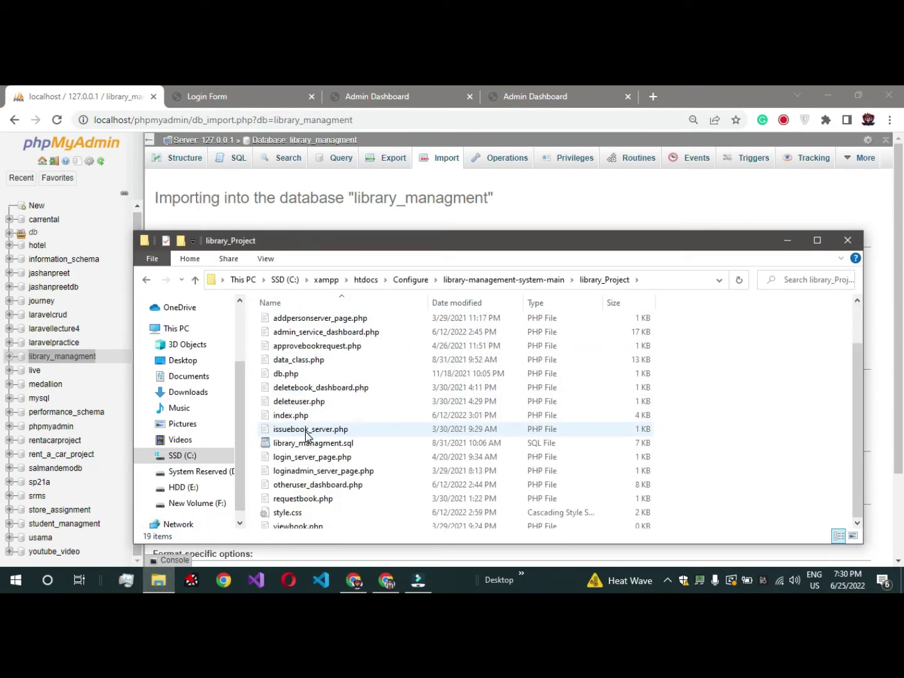
left_click(319, 370)
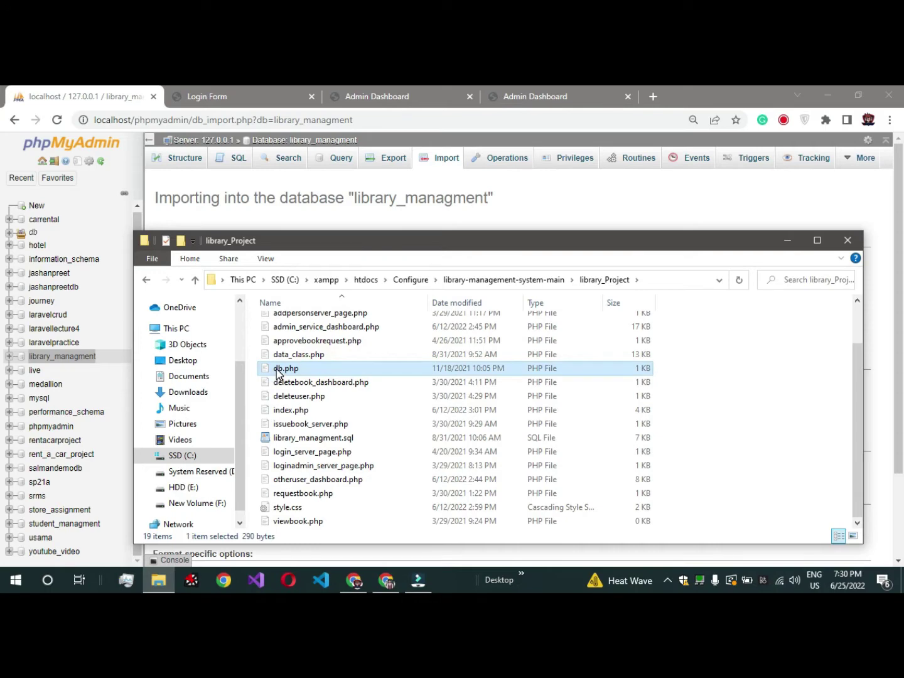
left_click_drag(276, 369, 321, 582)
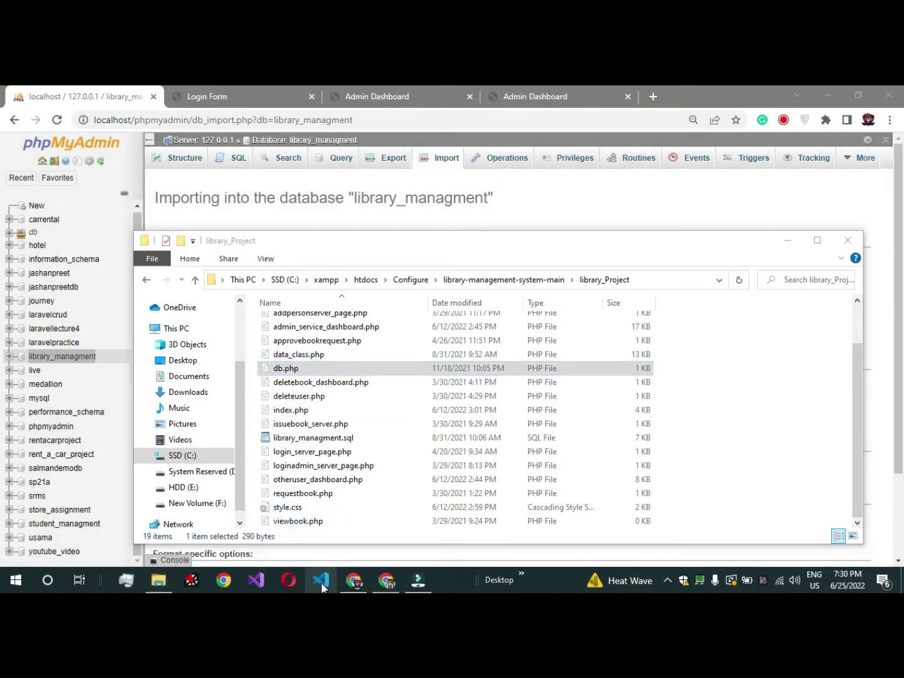
right_click(320, 582)
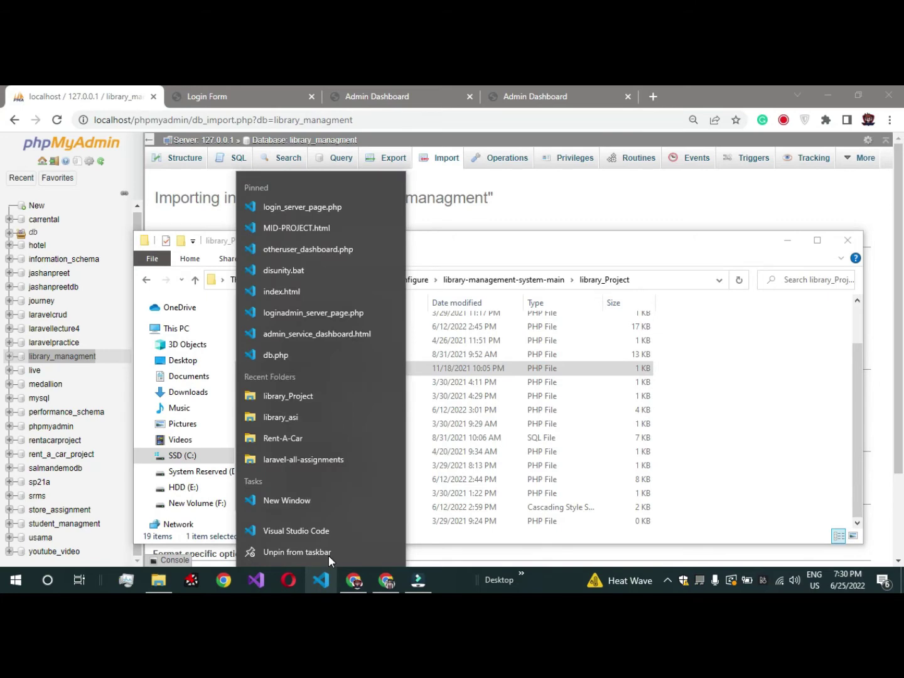
- Open db.php and paste library_managment as the dbname in the PDO connection string
left_click(443, 370)
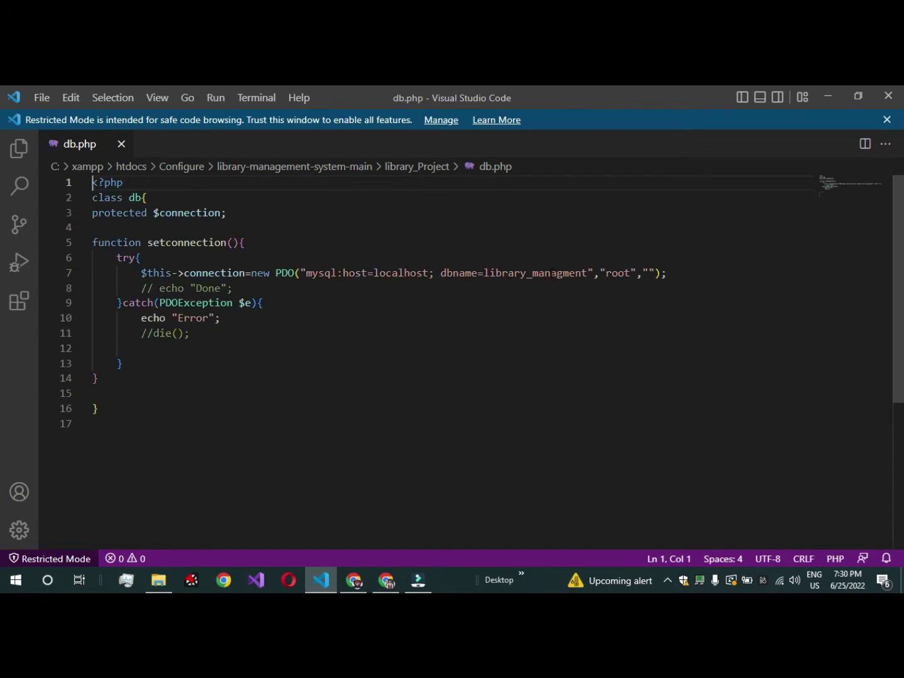
double_click(551, 273)
key("ctrl+c")
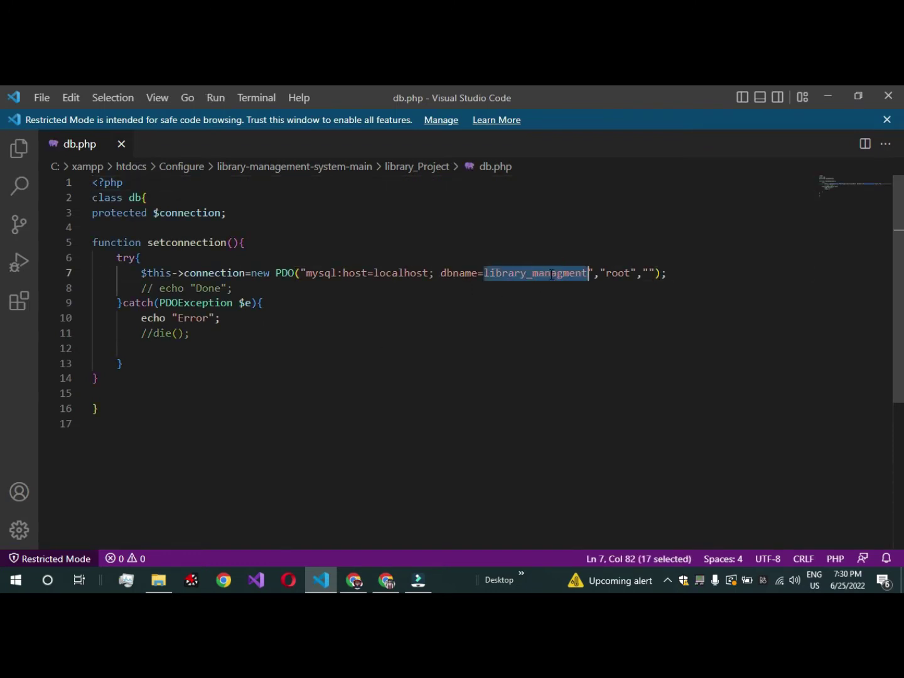
left_click(354, 580)
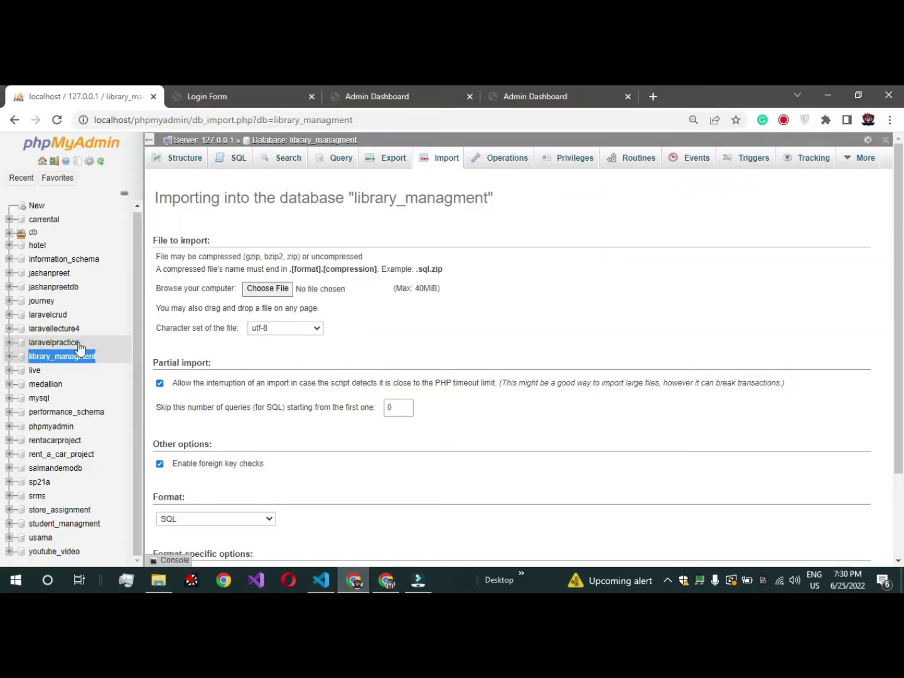
left_click(838, 94)
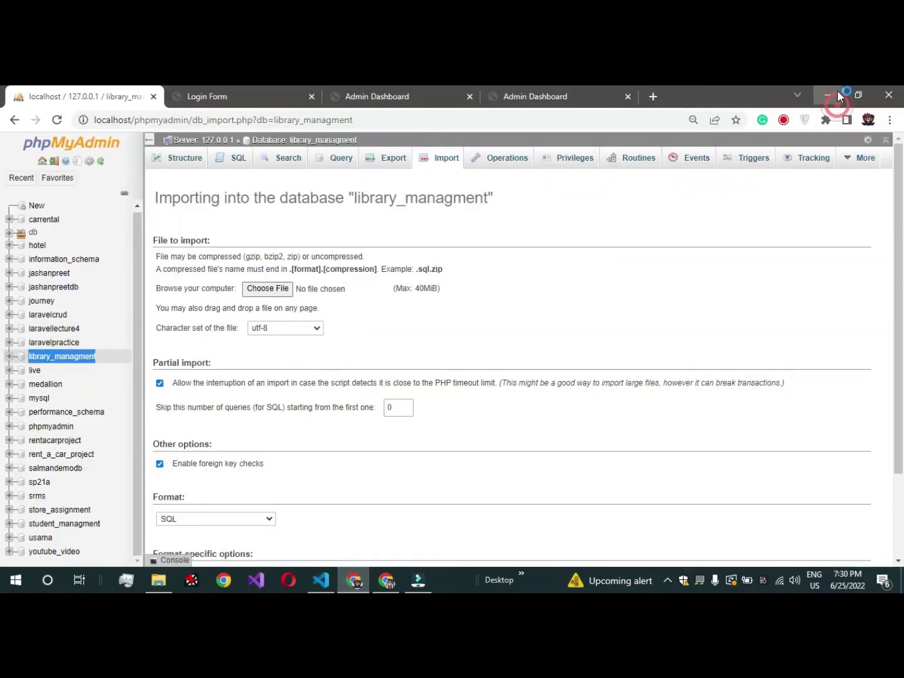
key("ctrl+v")
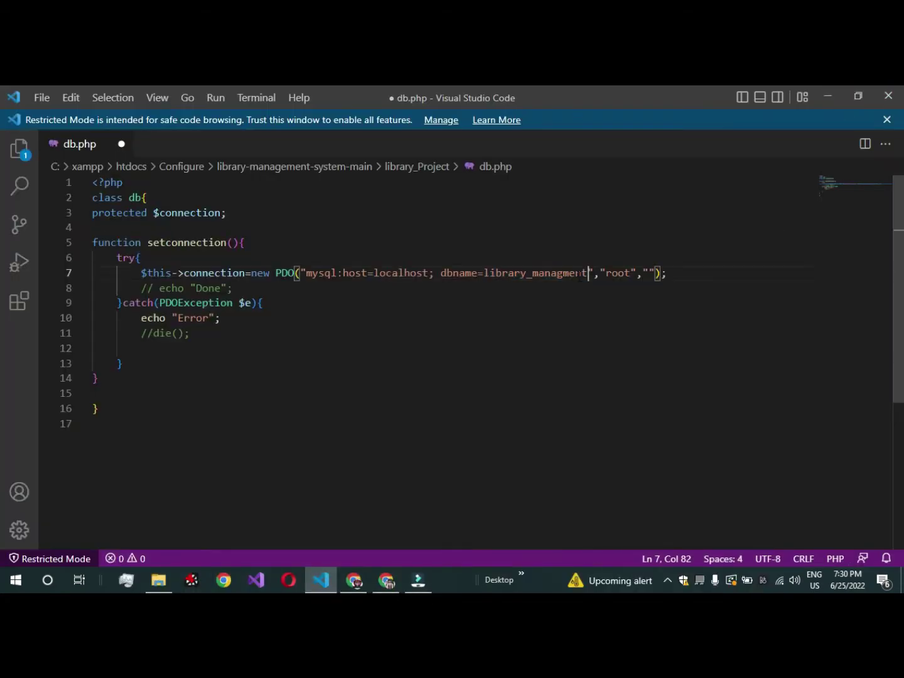
- Fix the duplicated paste so dbname reads library_managment once, and save db.php
left_click_drag(482, 274, 539, 274)
key("shift+Right")
key("shift+Right")
key("shift+Right")
key("shift+Right")
key("shift+Right")
key("shift+Right")
key("shift+Right")
key("shift+Right")
key("ctrl+c")
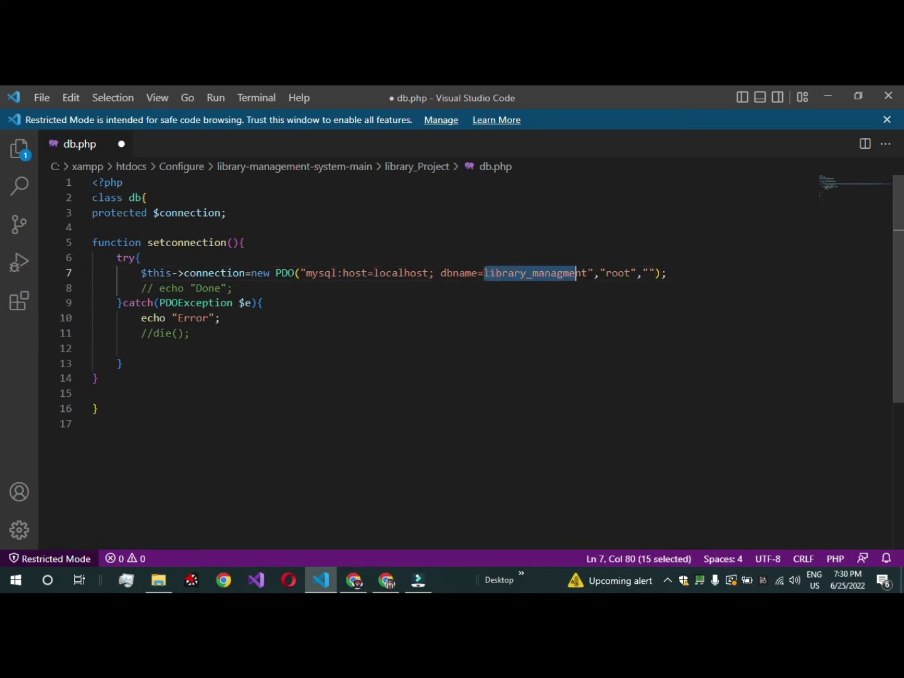
left_click(540, 274)
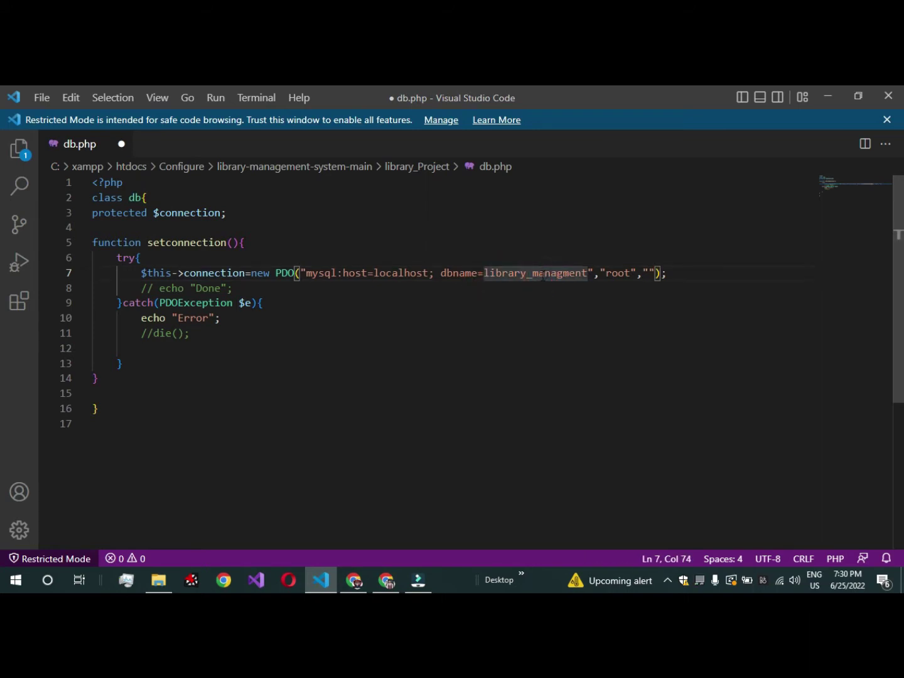
key("ctrl+v")
key("ctrl+z")
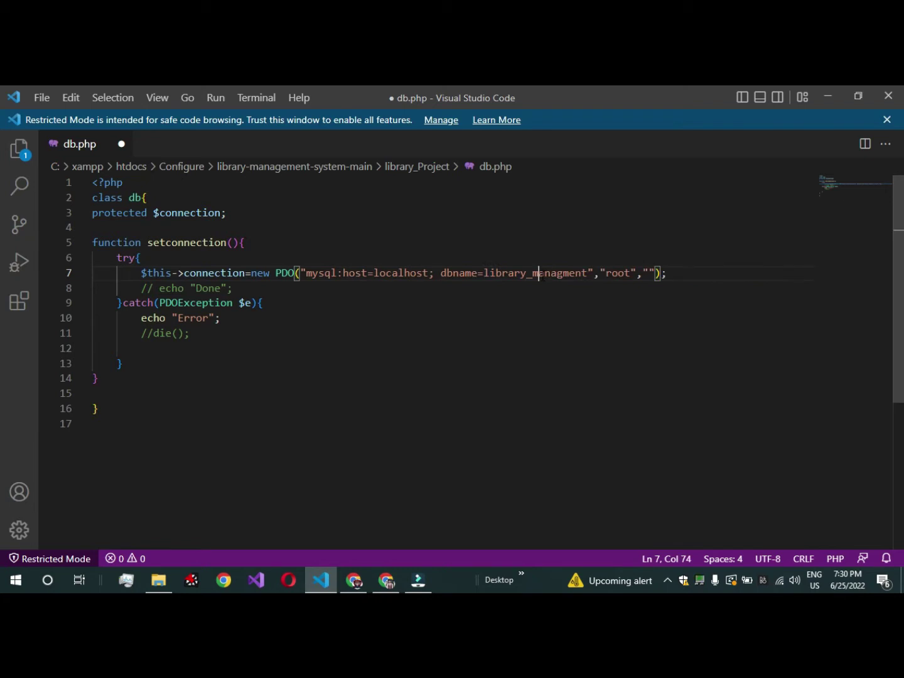
double_click(540, 273)
key("Right")
left_click(502, 376)
key("ctrl+s")
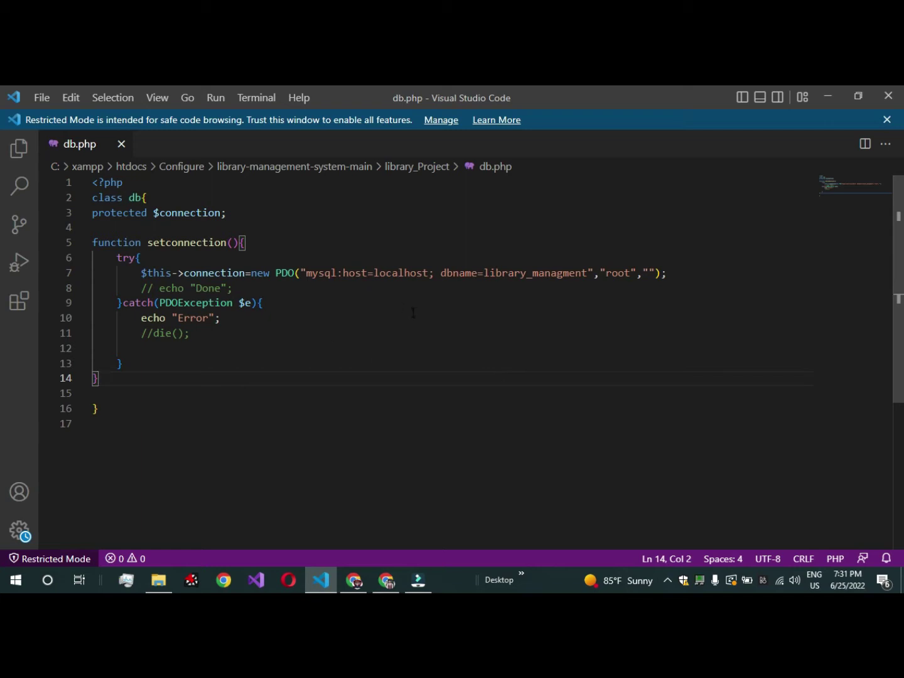
- Add a new line in the catch block after the die statement and save db.php again
left_click(234, 337)
key("Return")
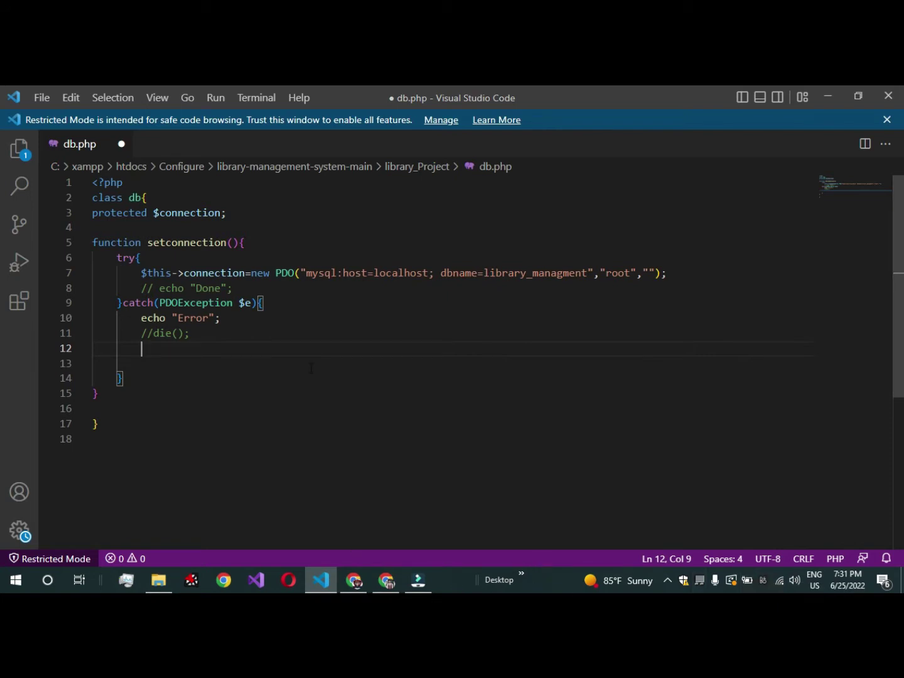
left_click(387, 333)
key("ctrl+s")
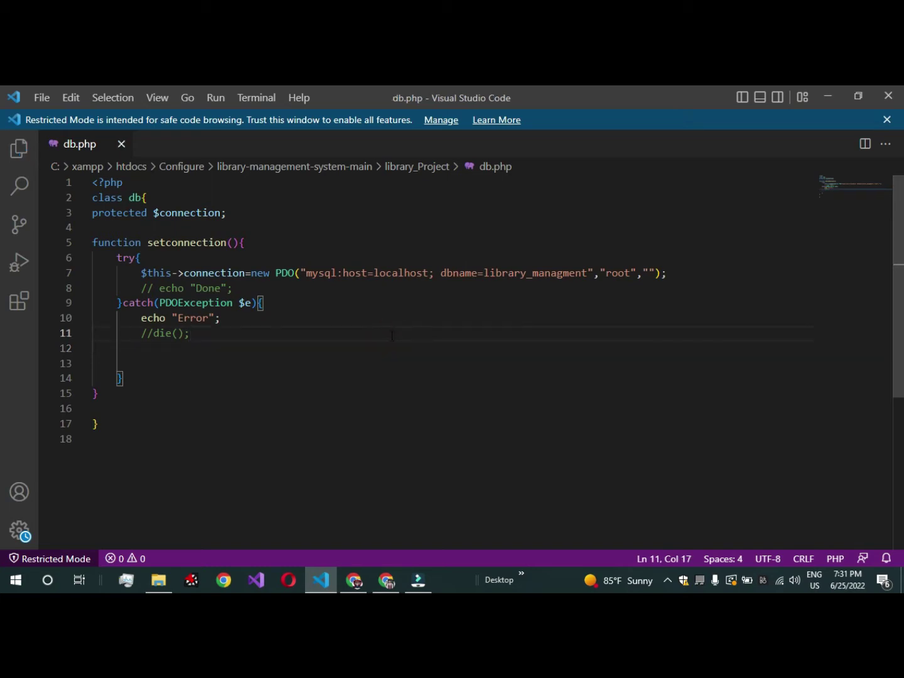
- Glance at the browser, then return to the db.php editor window
left_click(828, 94)
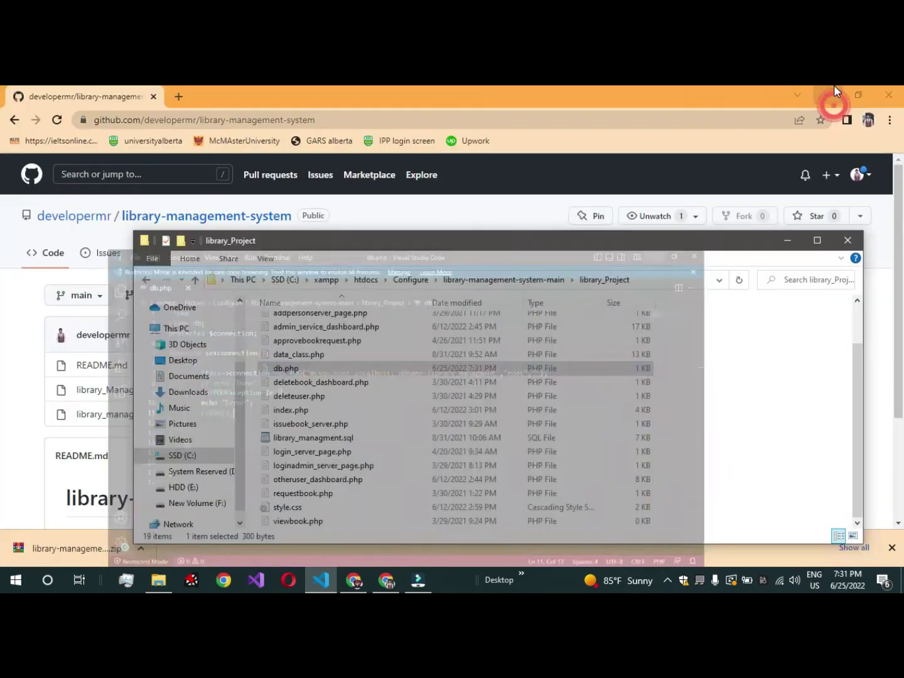
left_click(351, 88)
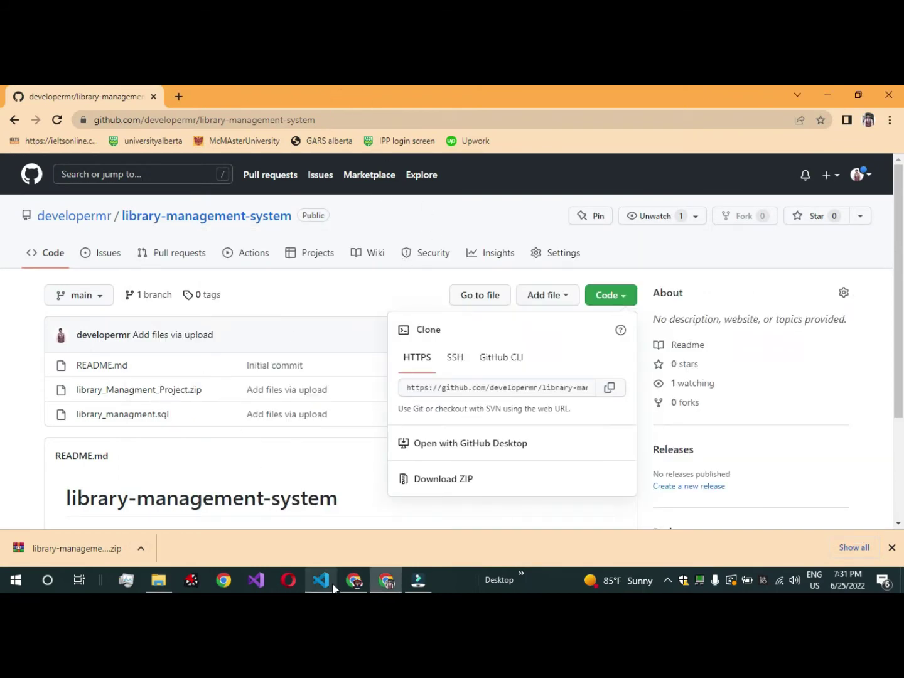
mouse_move(334, 591)
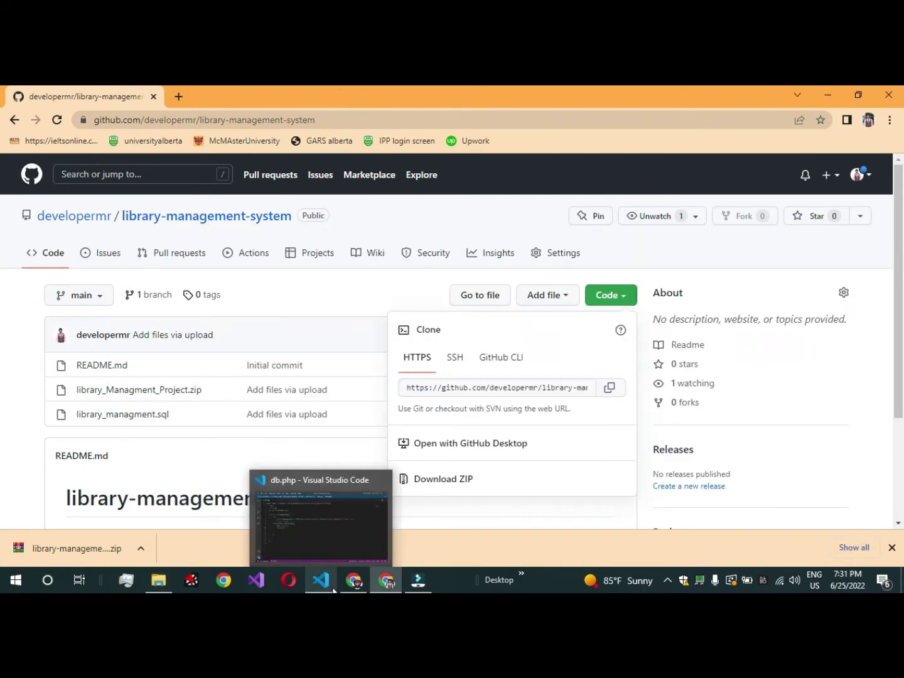
left_click(670, 111)
mouse_move(320, 580)
left_click(337, 498)
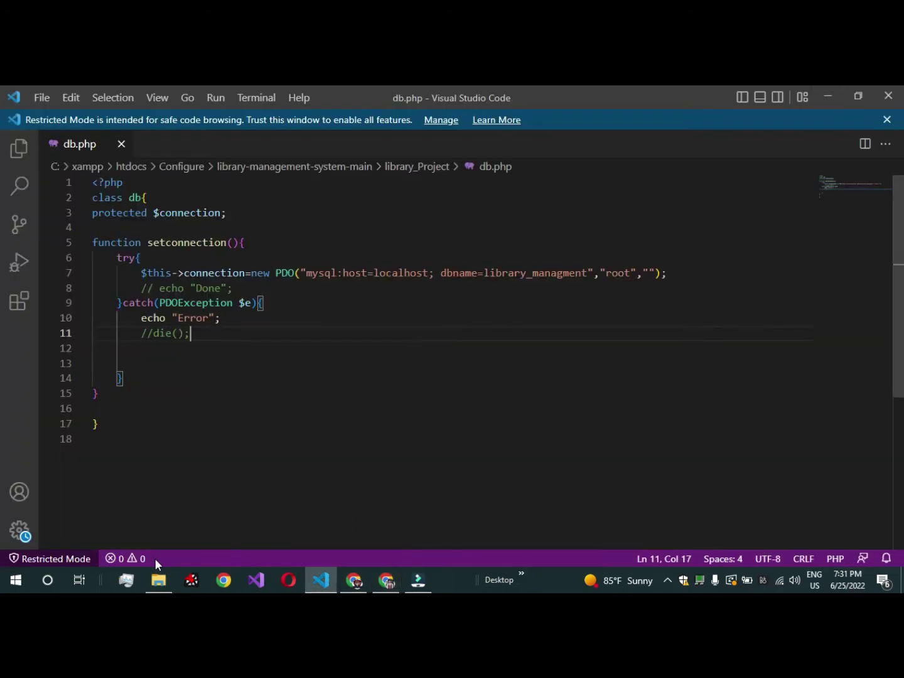
- Open index.php from library_Project in a new VS Code tab, then show Chrome's login page
left_click(159, 579)
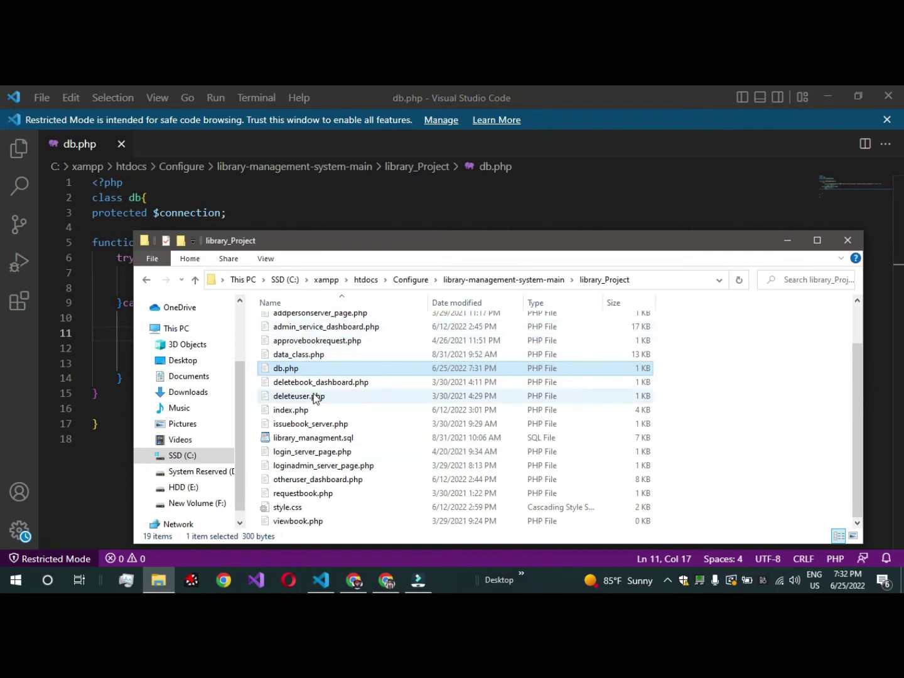
scroll(316, 399, "down", 1)
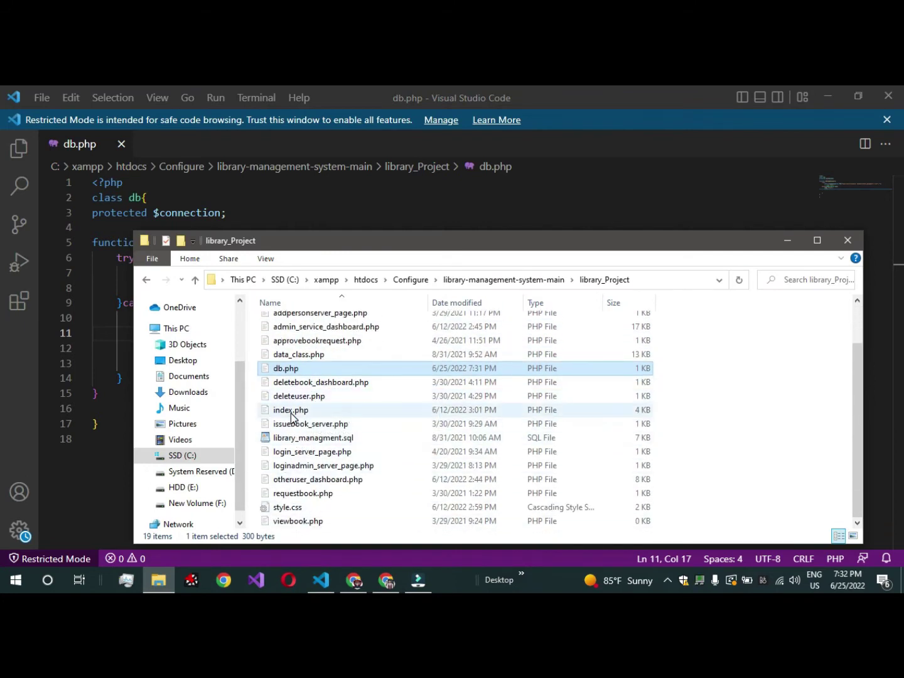
left_click(291, 411)
left_click_drag(377, 336, 493, 207)
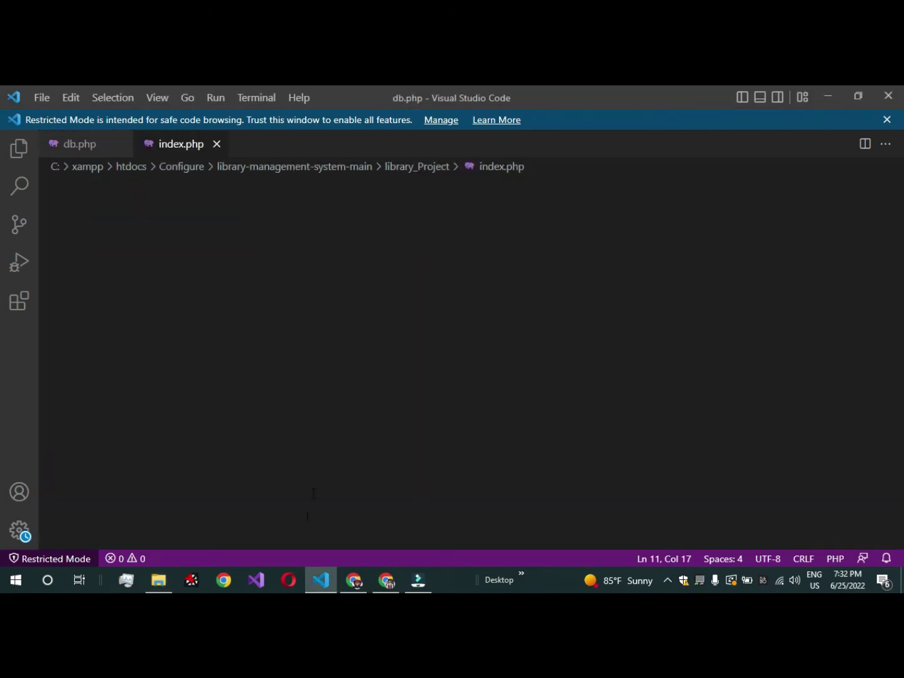
left_click(355, 581)
left_click(230, 92)
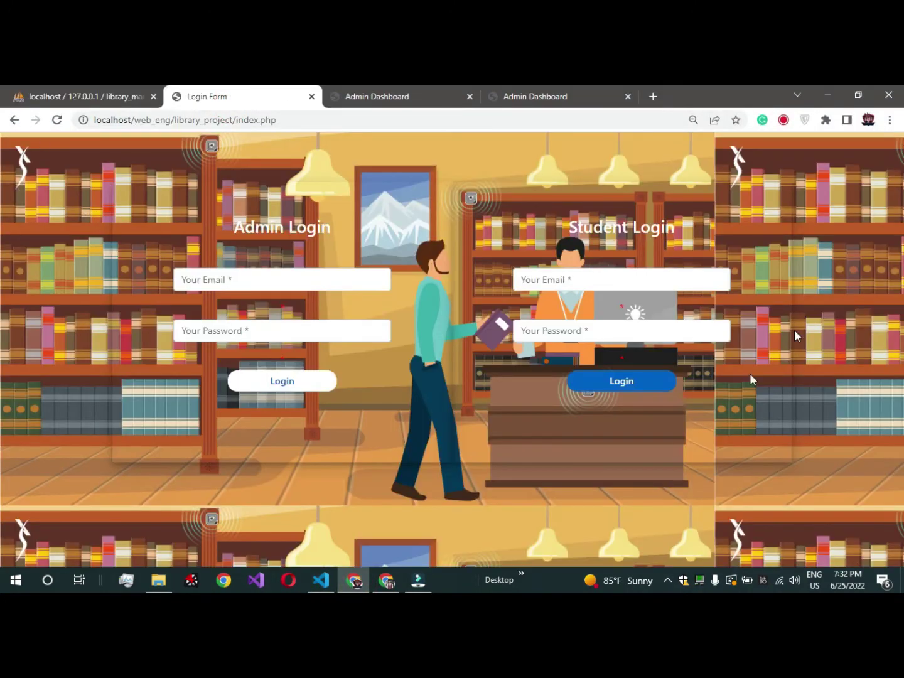
- Locate images/library.jpg in index.php's body background-image rule, comparing it with the login page
left_click(320, 579)
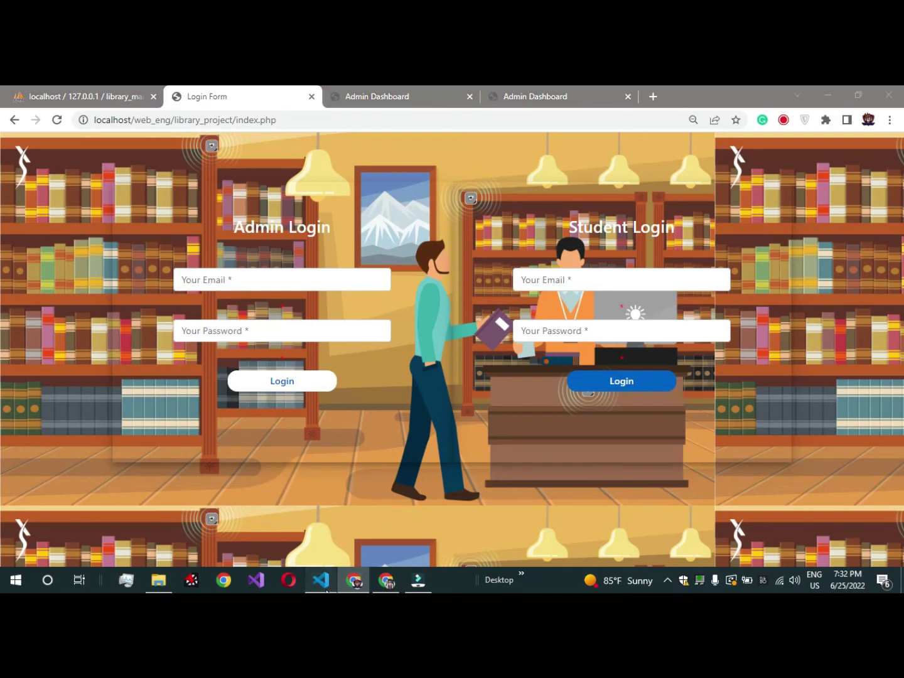
scroll(298, 370, "down", 1)
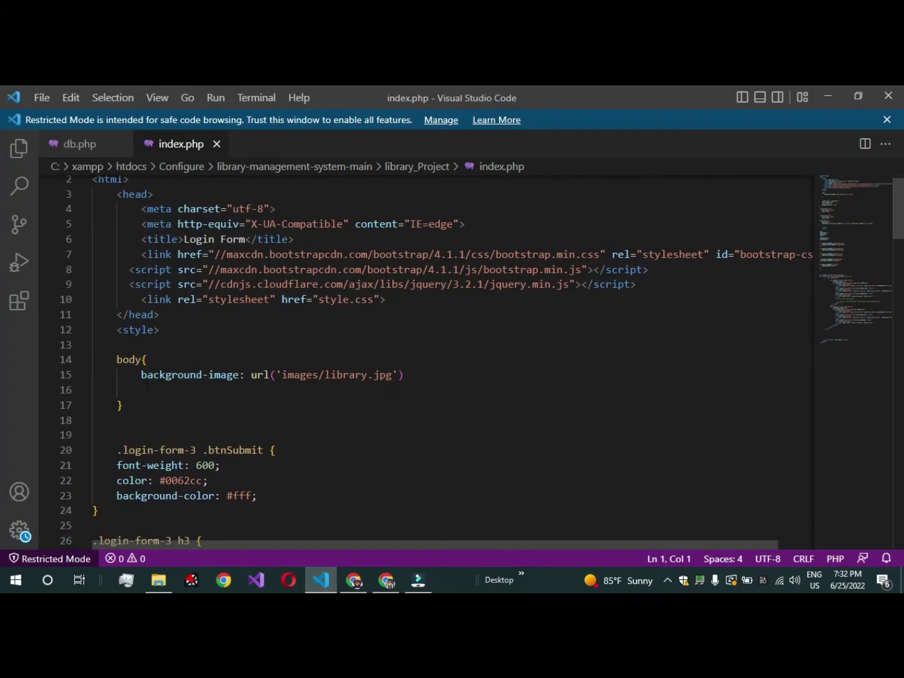
left_click_drag(135, 374, 435, 381)
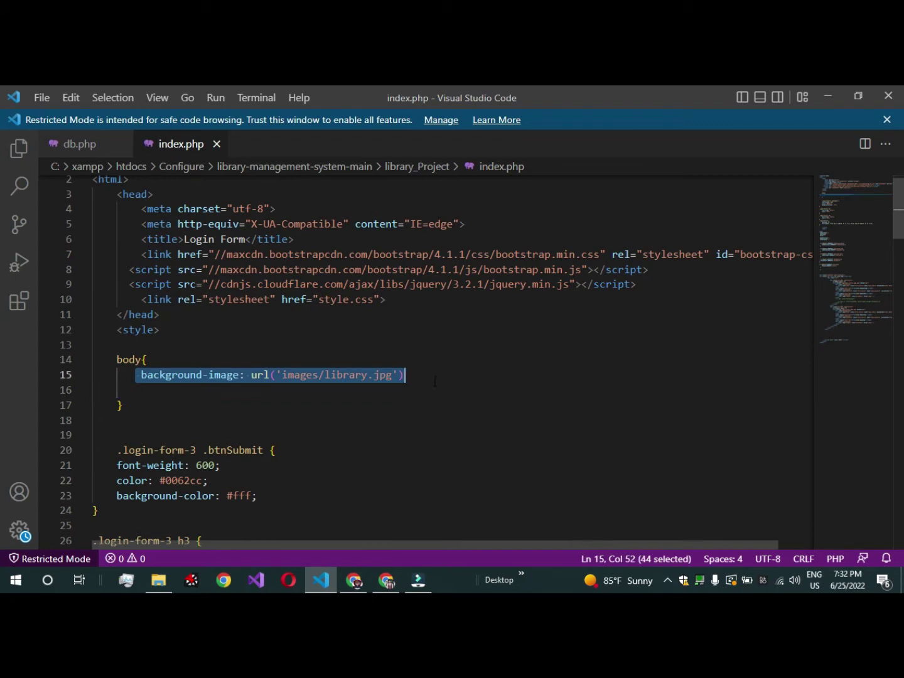
double_click(346, 375)
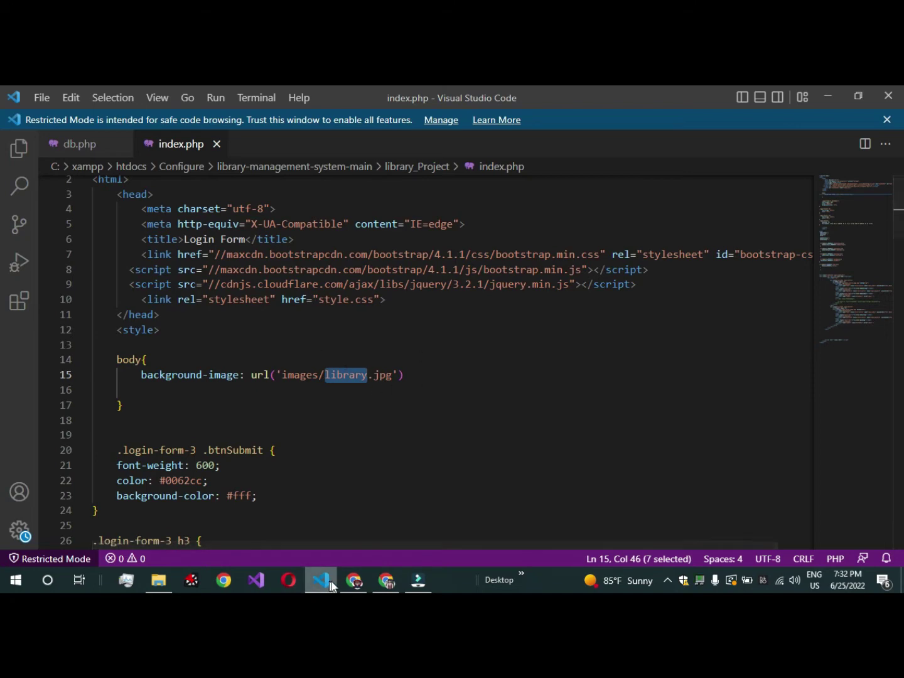
left_click(354, 579)
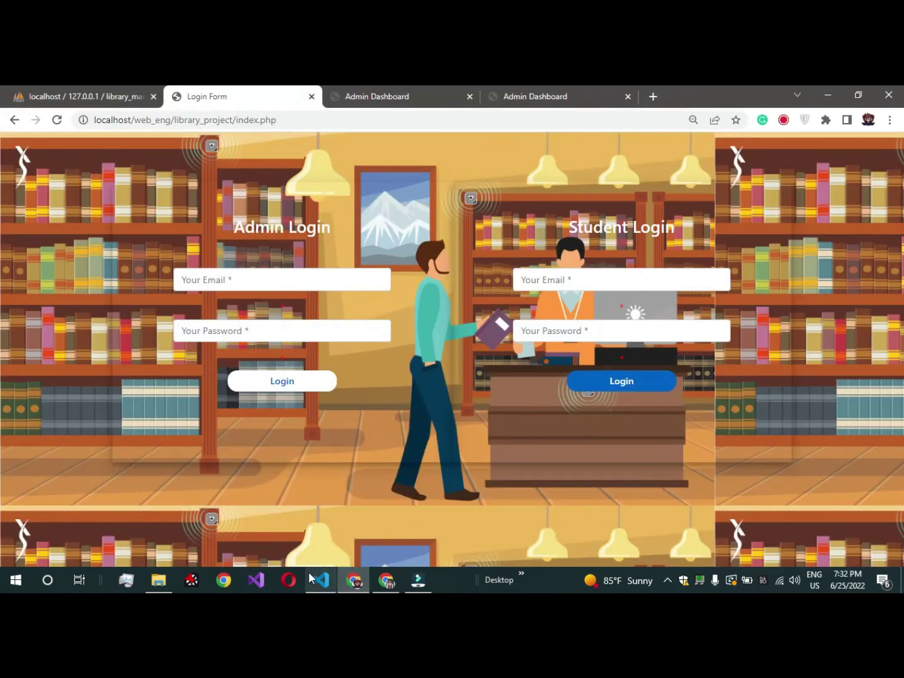
left_click(320, 580)
left_click_drag(403, 325, 302, 374)
left_click(303, 375)
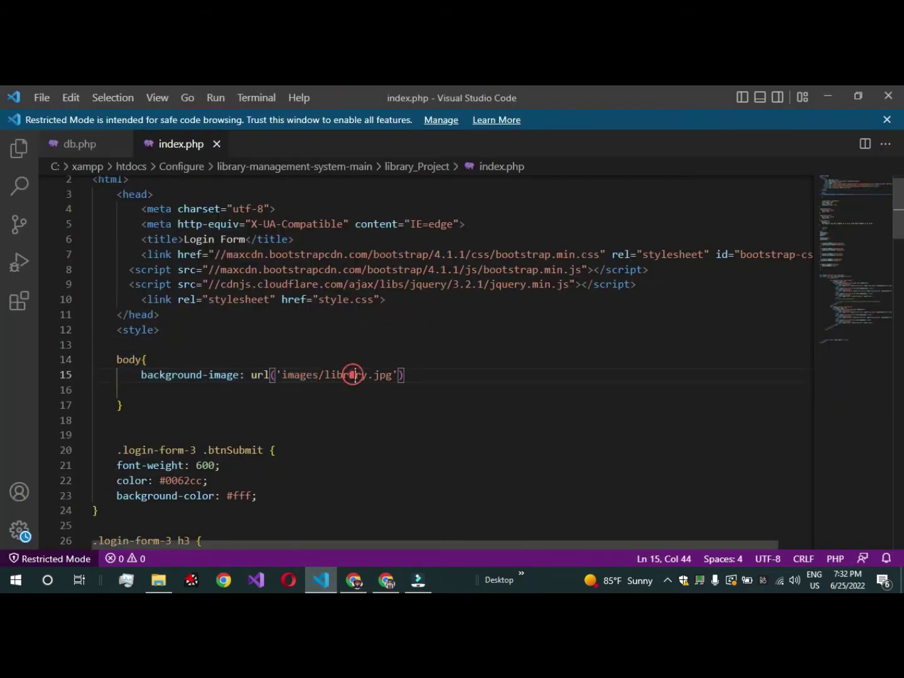
double_click(354, 374)
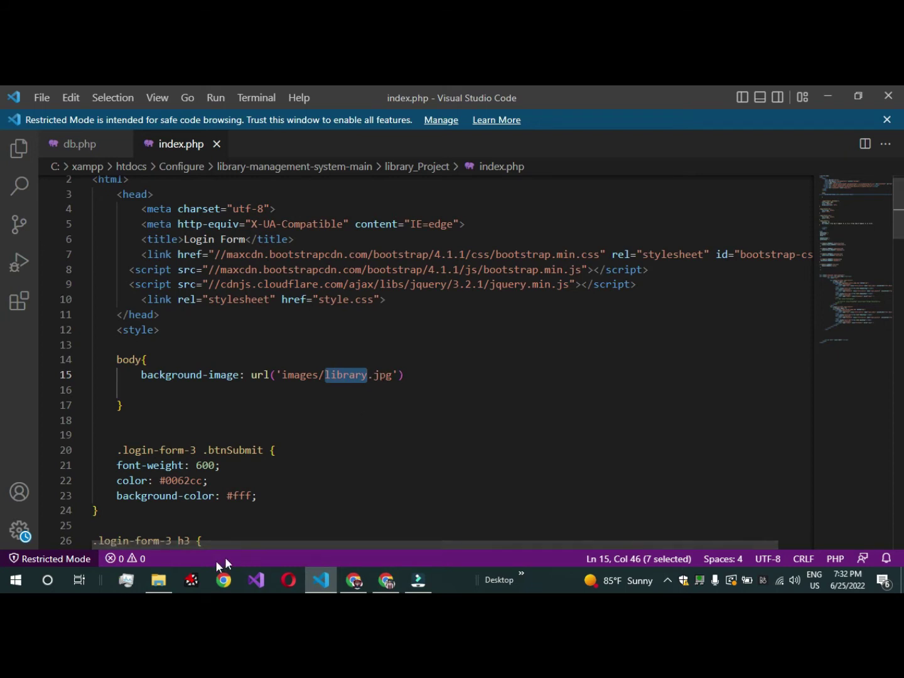
left_click(158, 580)
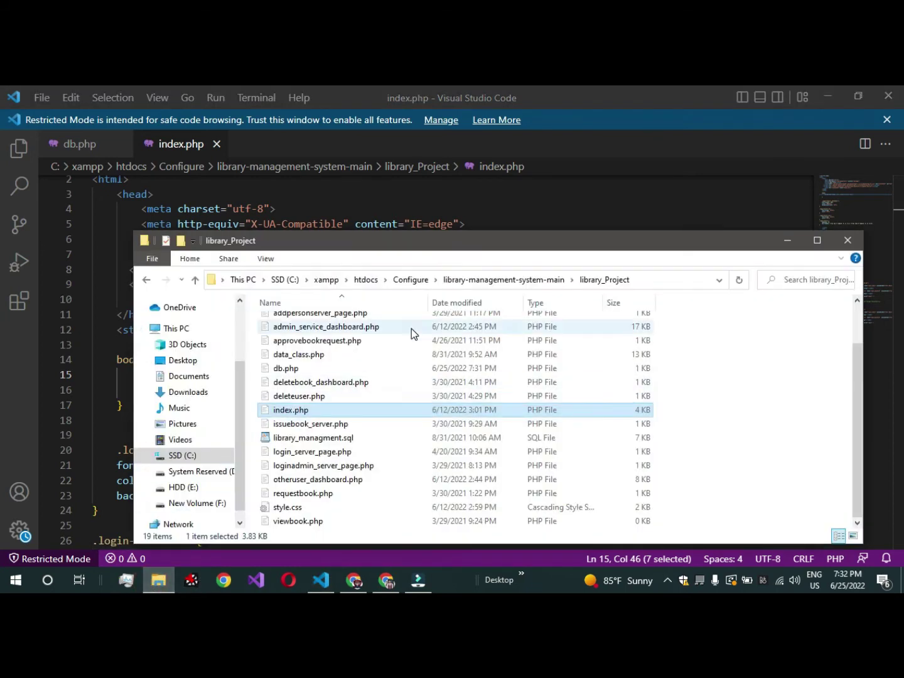
- Open library_Project's images folder and bring up the context menu for library.jpg
scroll(411, 328, "up", 2)
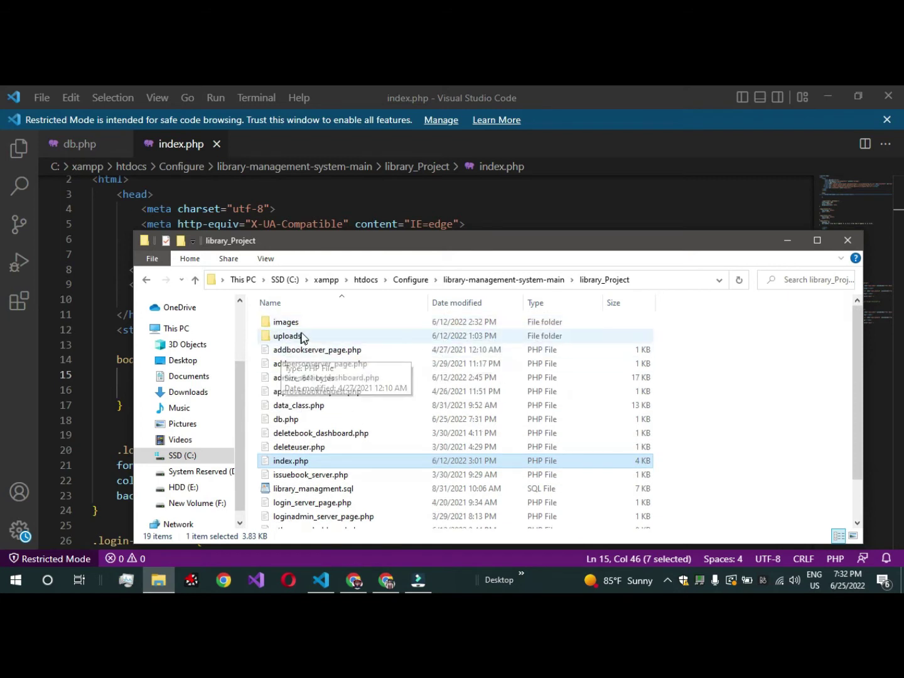
double_click(302, 322)
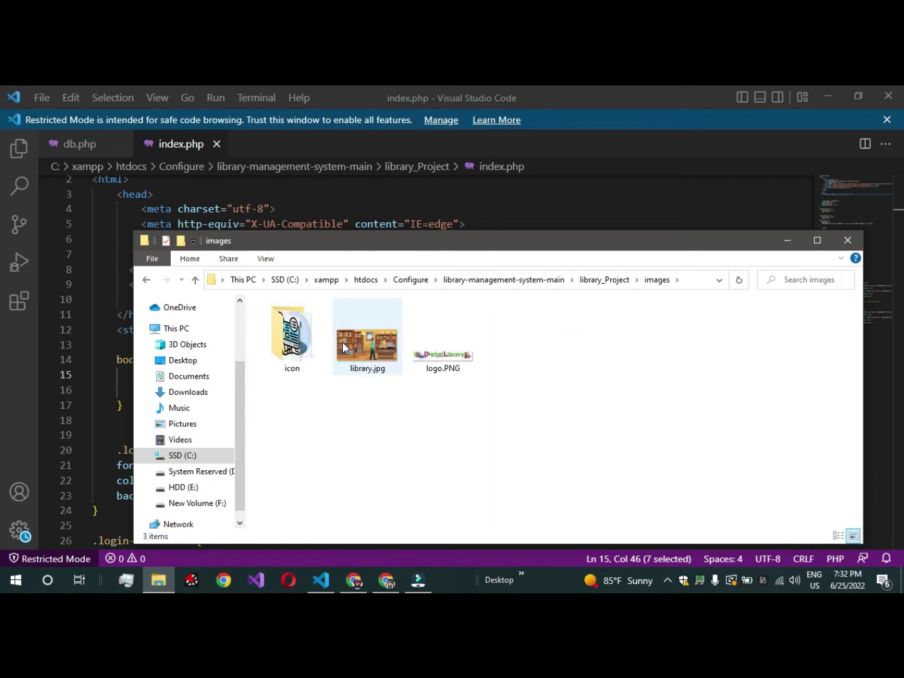
left_click(375, 358)
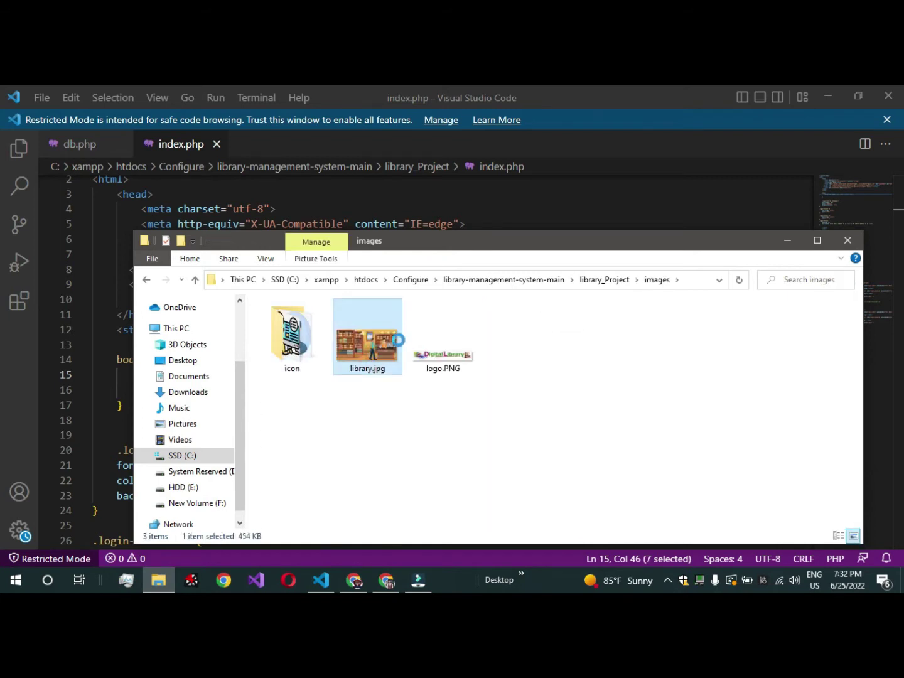
right_click(376, 352)
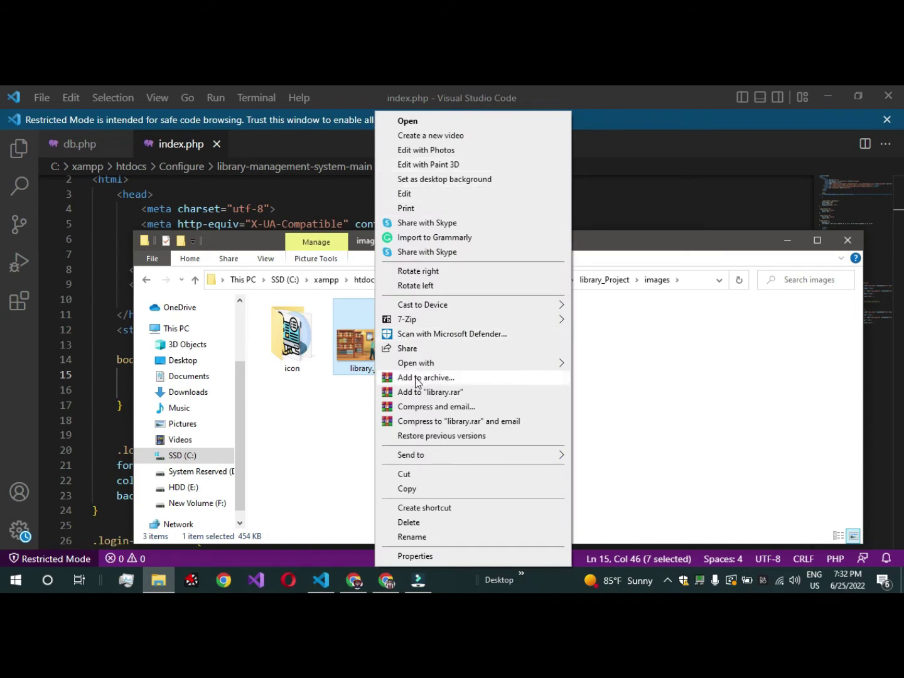
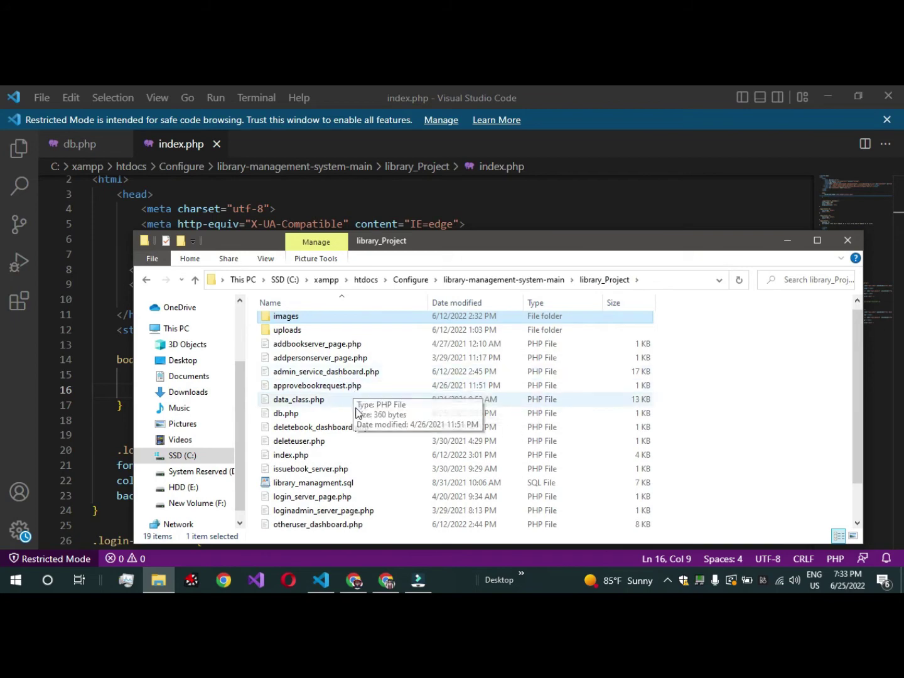
- Add body{background-image:url('images/library.jpg')} after .rightinnerdiv in admin_service_dashboard.php, then save
scroll(338, 447, "down", 1)
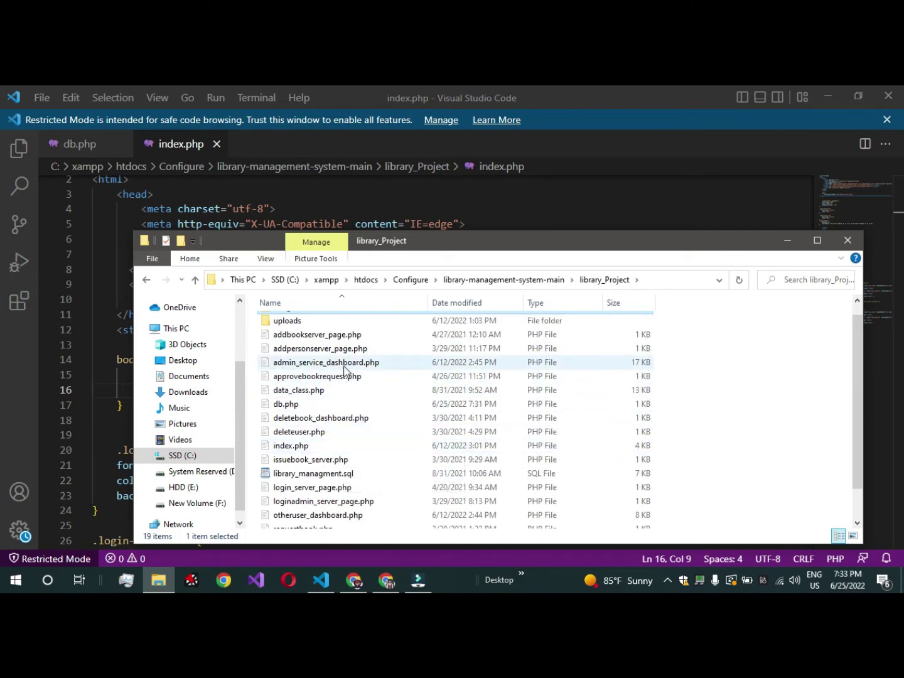
left_click_drag(344, 369, 341, 325)
scroll(310, 355, "down", 5)
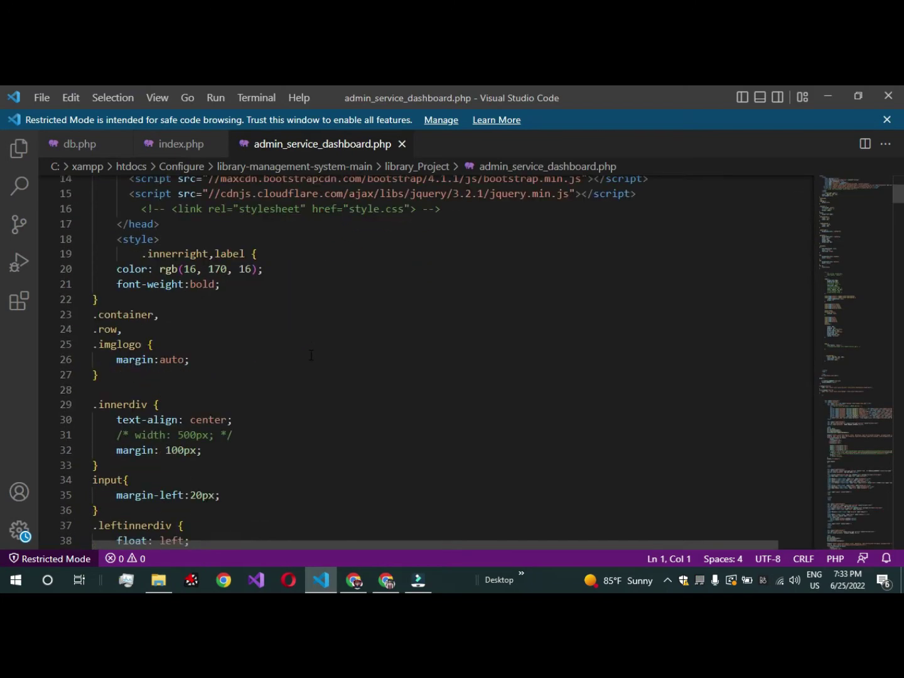
scroll(311, 354, "down", 4)
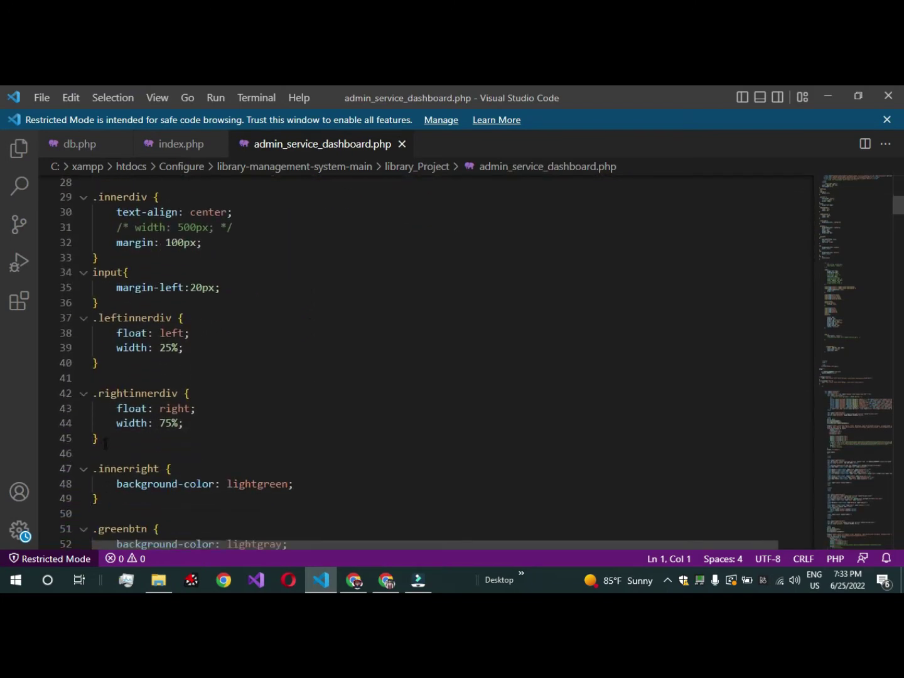
left_click(111, 438)
key("Return")
type("body{         background-image: url('images/library.jpg')      }")
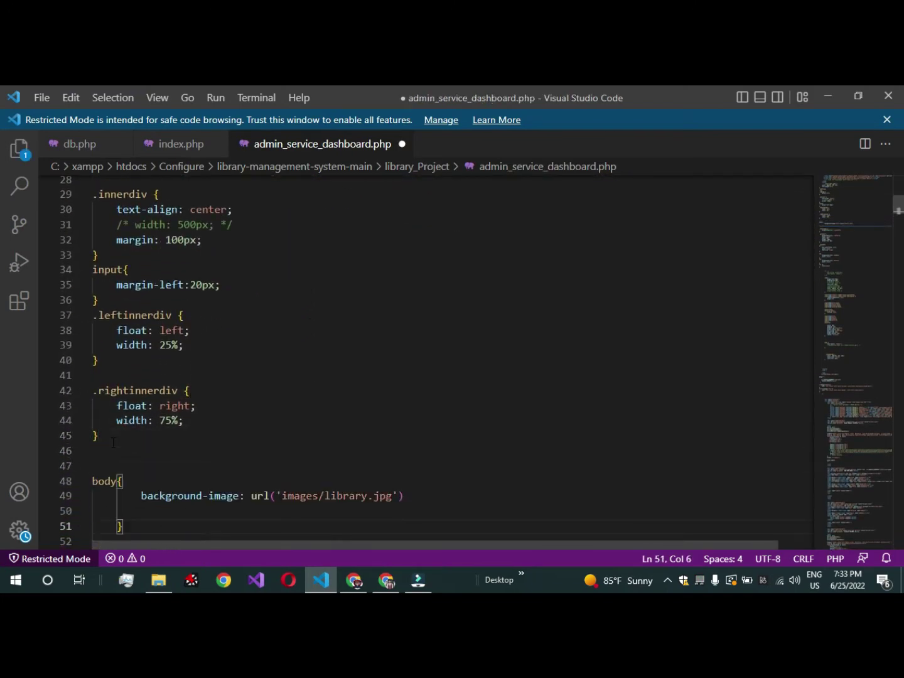
key("ctrl+s")
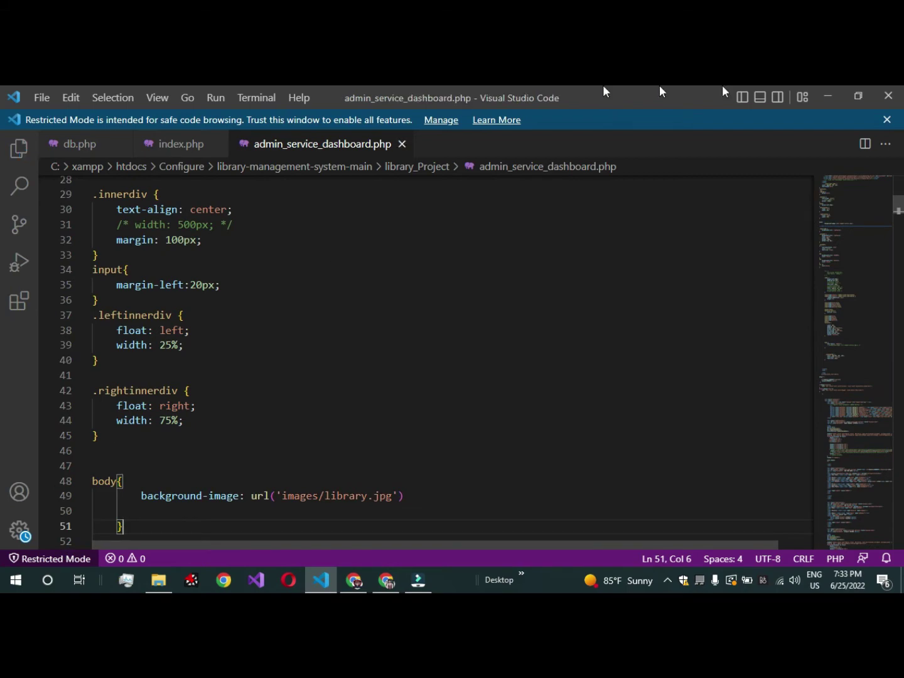
left_click(827, 96)
- Bring Chrome forward, flip between phpMyAdmin and Admin Dashboard tabs, and reload the dashboard
left_click(108, 87)
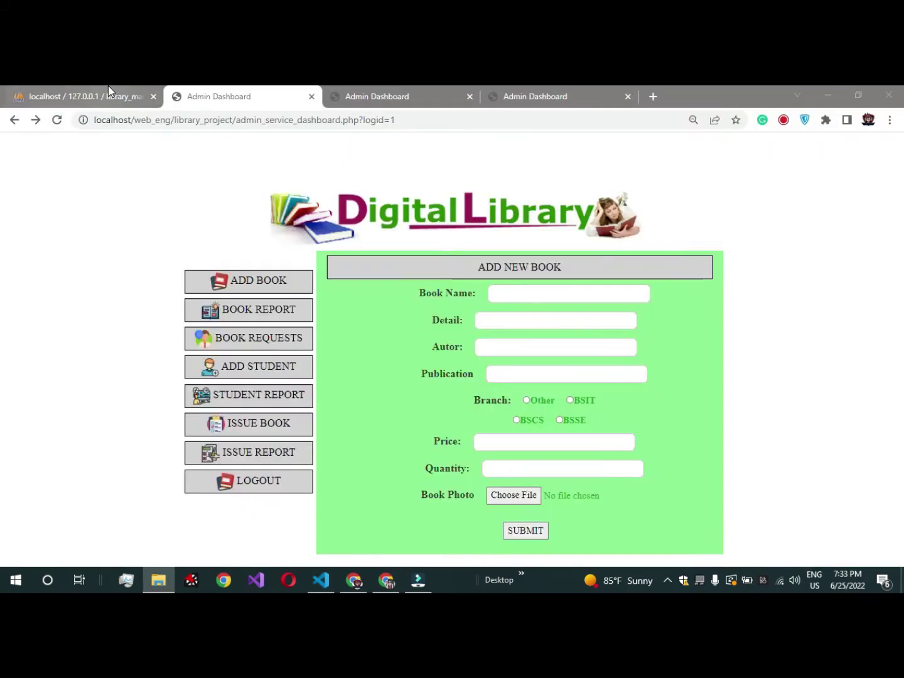
left_click(100, 96)
left_click(276, 96)
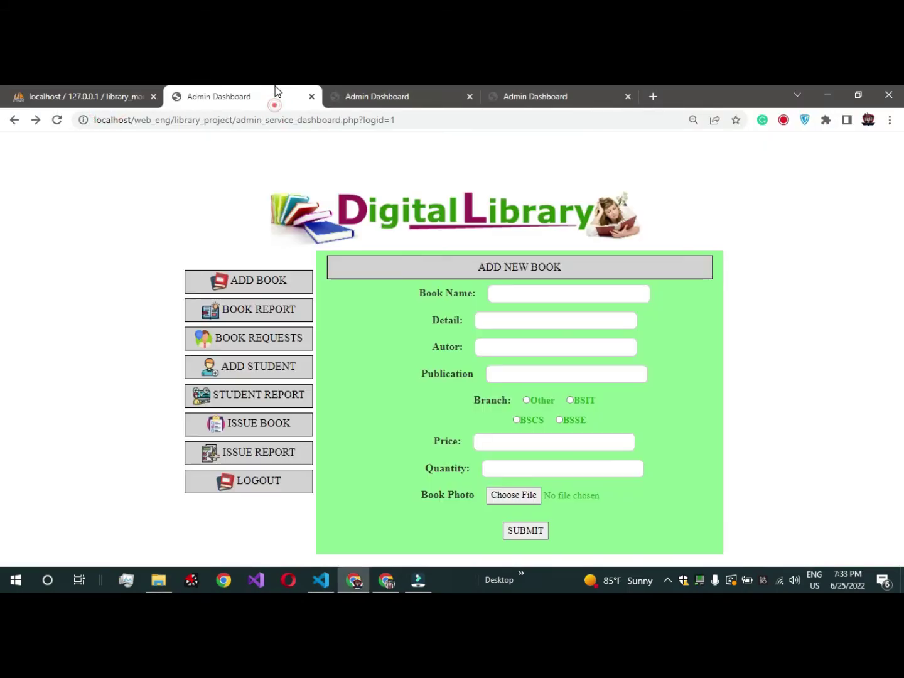
left_click(57, 119)
left_click(54, 119)
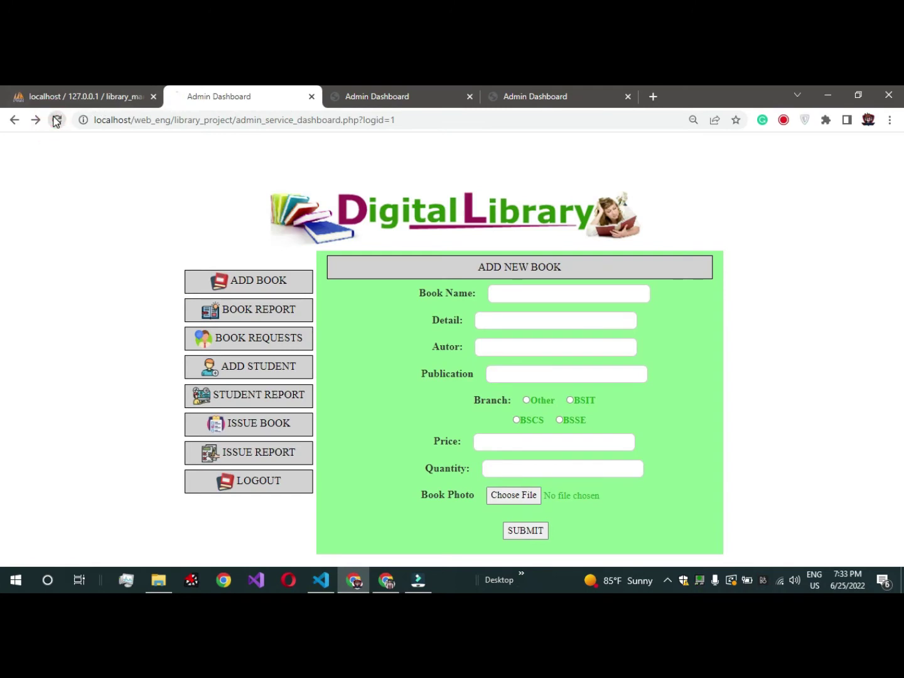
left_click(55, 119)
- Reload the project's own Admin Dashboard to show the bookshelf background and highlight its file name
left_click(561, 88)
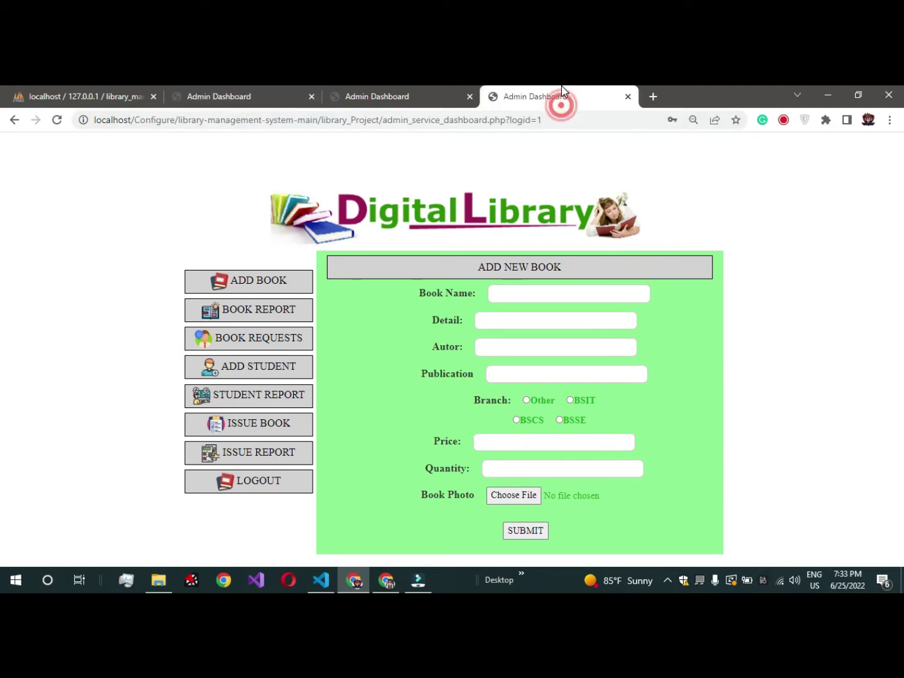
left_click(53, 122)
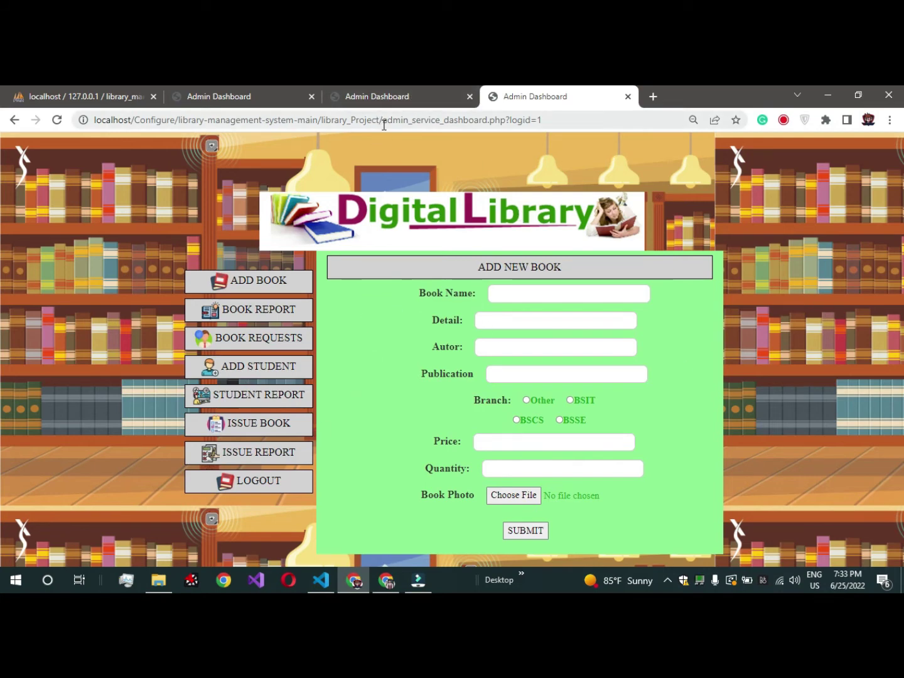
left_click_drag(384, 122, 508, 123)
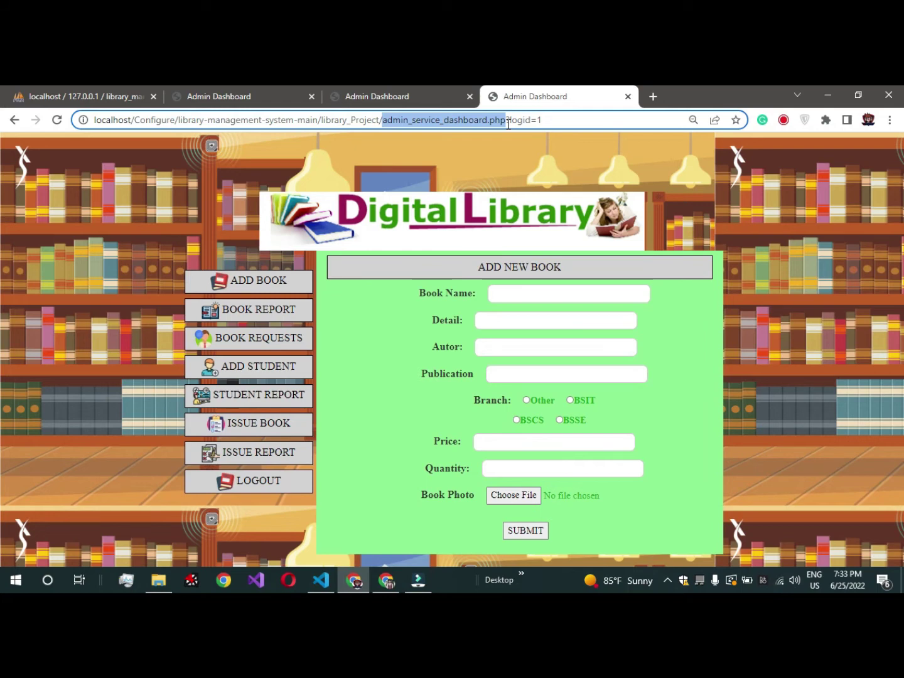
left_click(317, 582)
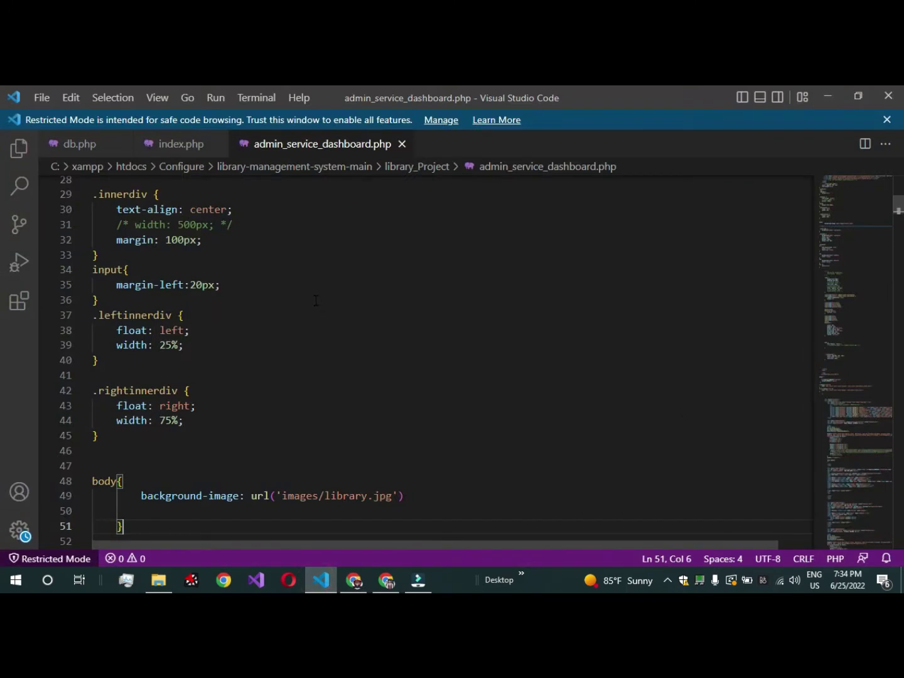
scroll(315, 300, "down", 1)
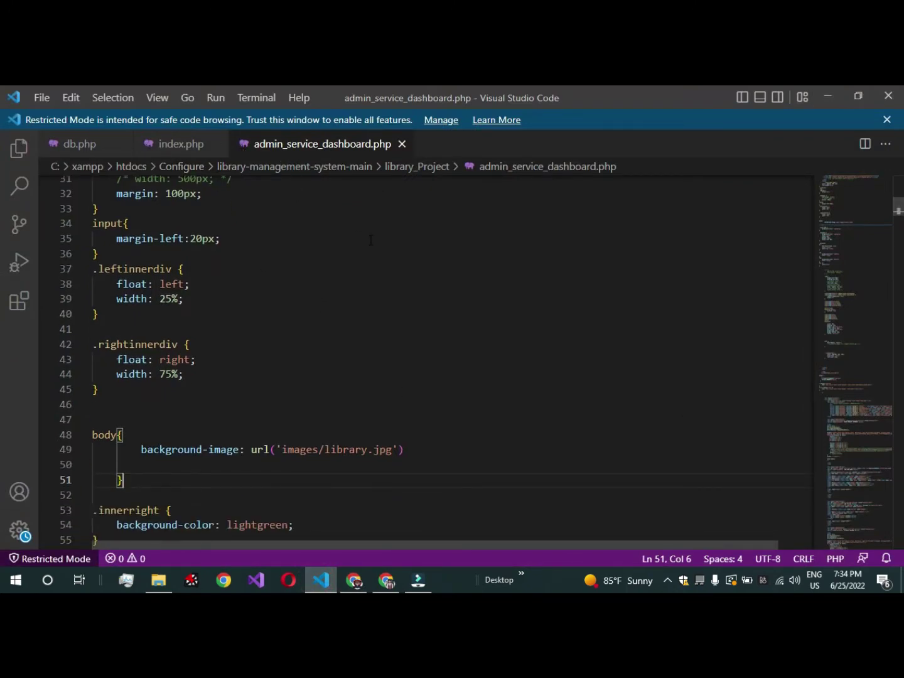
scroll(371, 240, "down", 1)
left_click_drag(148, 431, 35, 376)
double_click(367, 391)
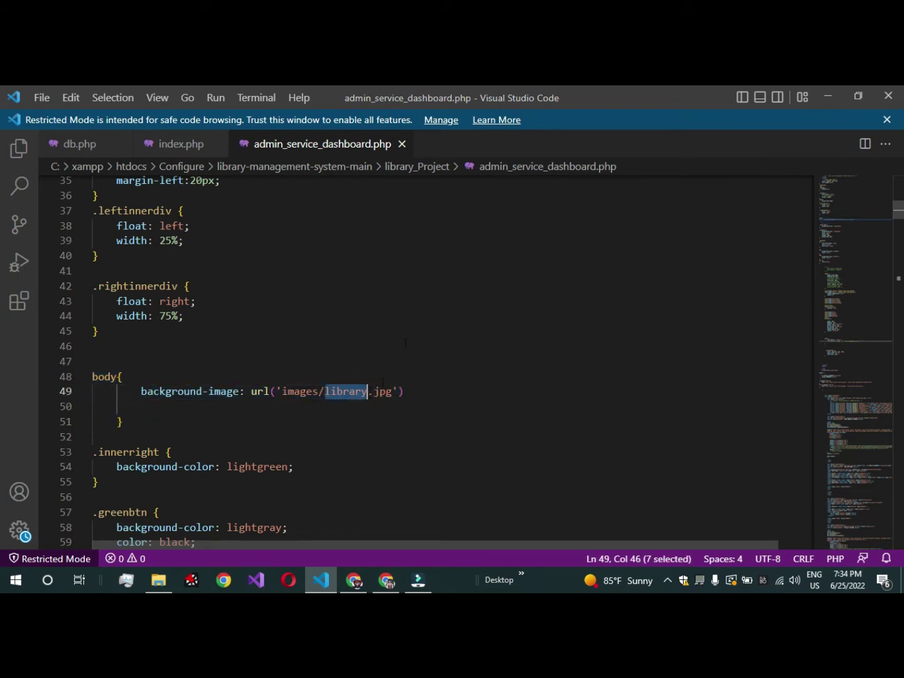
left_click(477, 272)
scroll(478, 274, "down", 1)
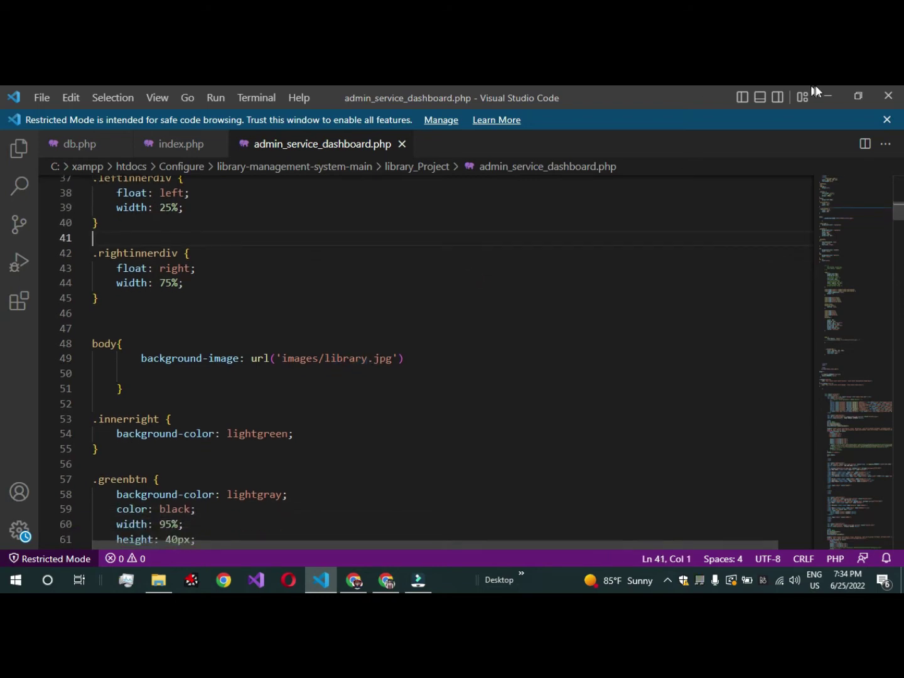
left_click(828, 96)
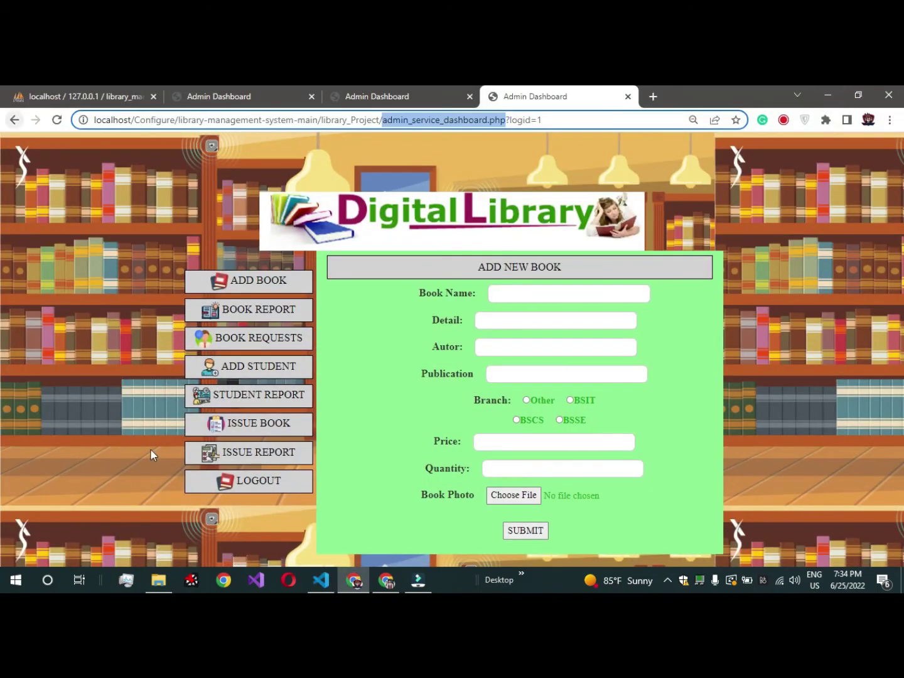
- Log out of the admin dashboard and sign in as a student with the saved e-mail and password
left_click(275, 478)
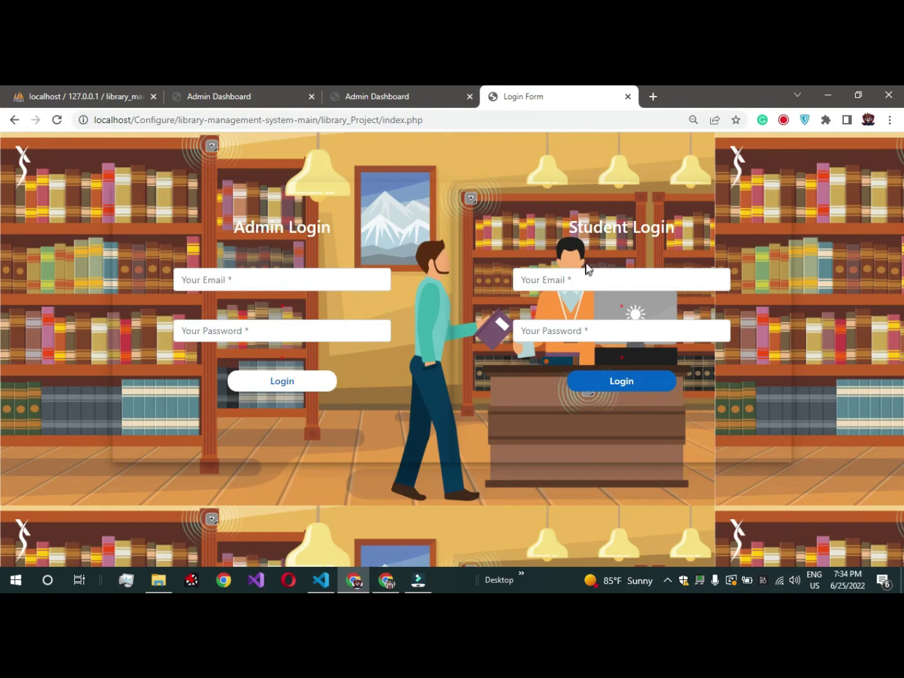
left_click(584, 279)
left_click(602, 336)
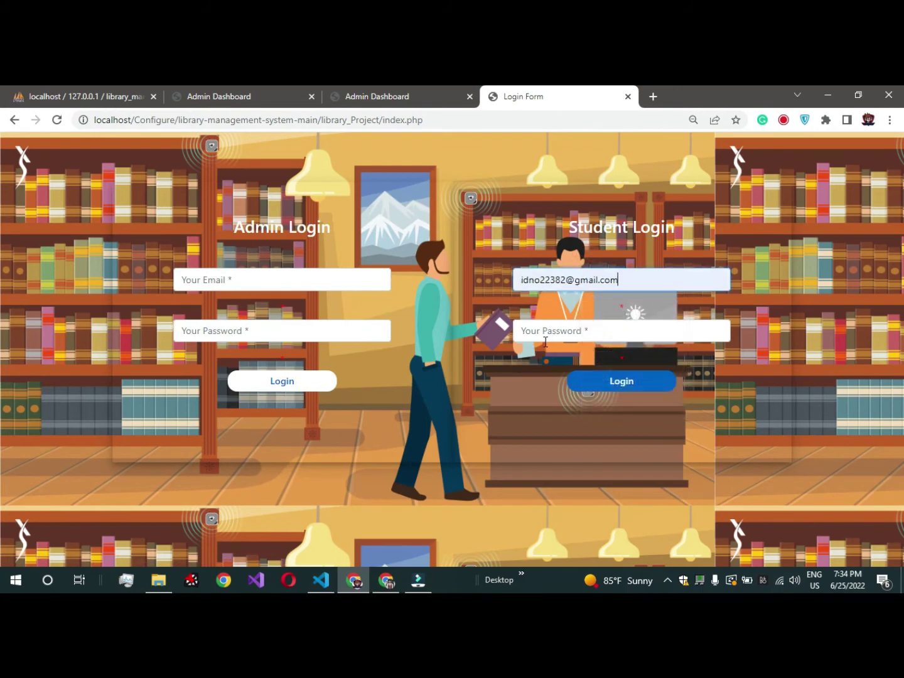
left_click(546, 337)
type("123")
key("Return")
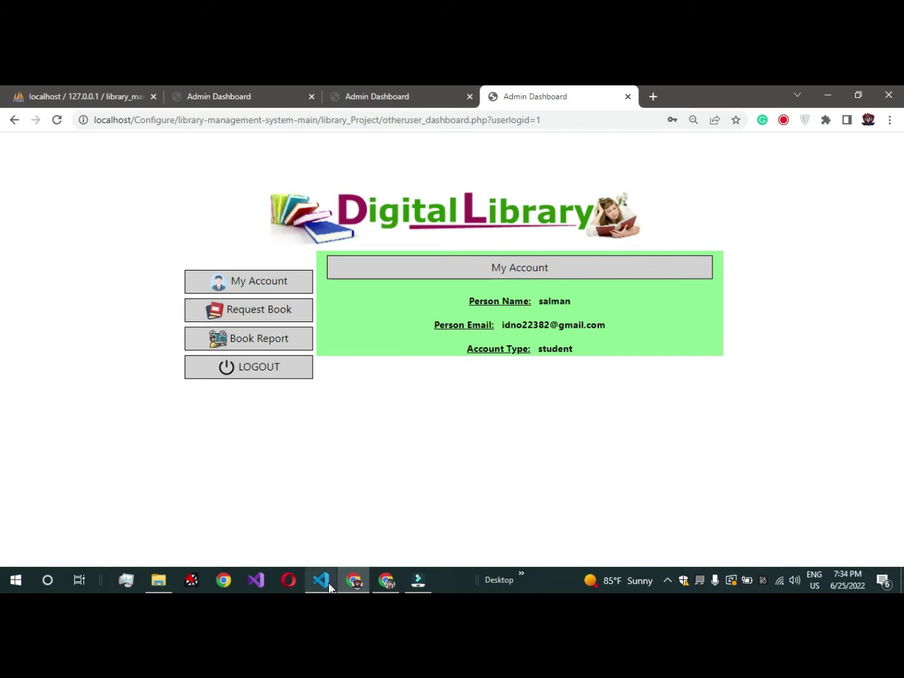
- Minimize the code editor and bring up the library_Project folder in File Explorer
mouse_move(327, 585)
left_click(338, 533)
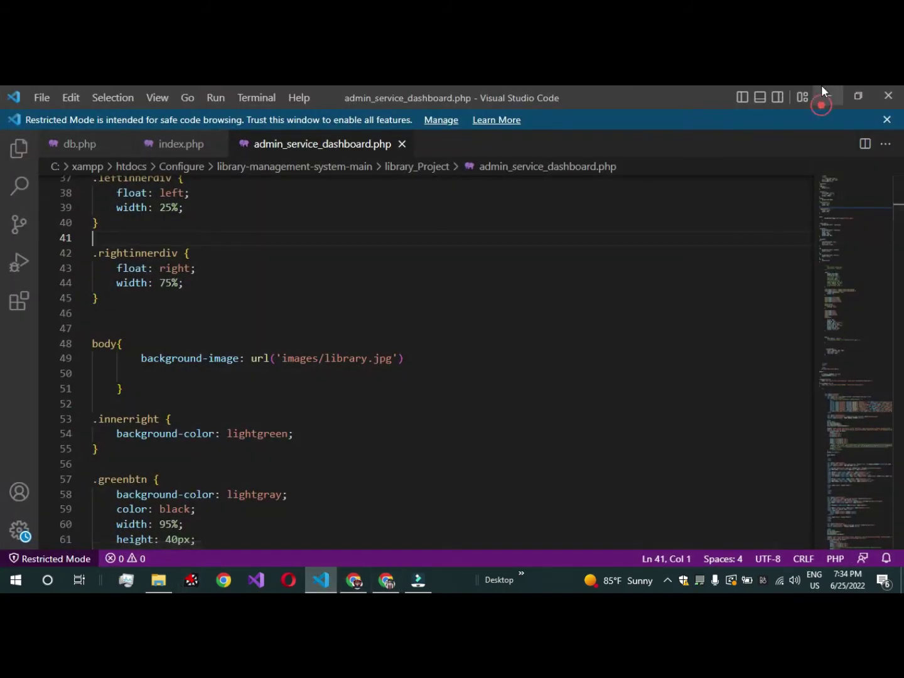
left_click(826, 95)
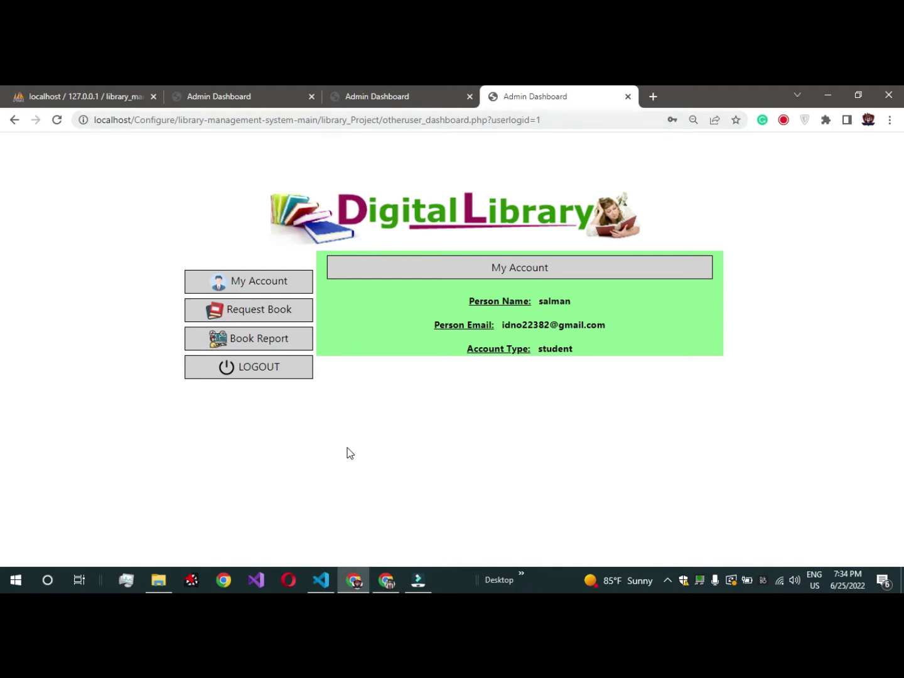
left_click(157, 581)
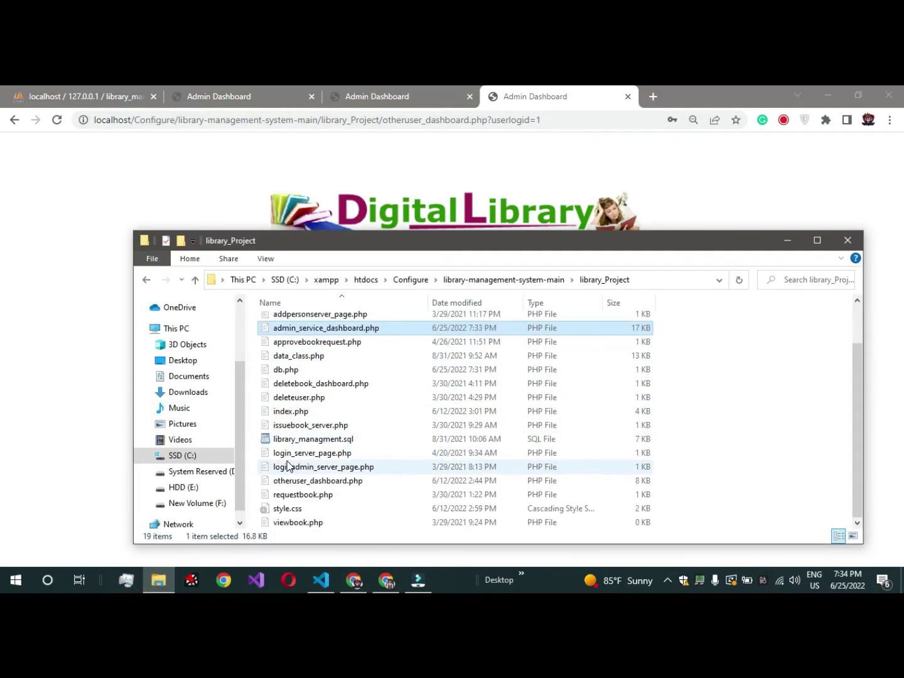
- Paste the images/library.jpg body background rule after the a rule in otheruser_dashboard.php and save
scroll(286, 465, "down", 2)
double_click(336, 478)
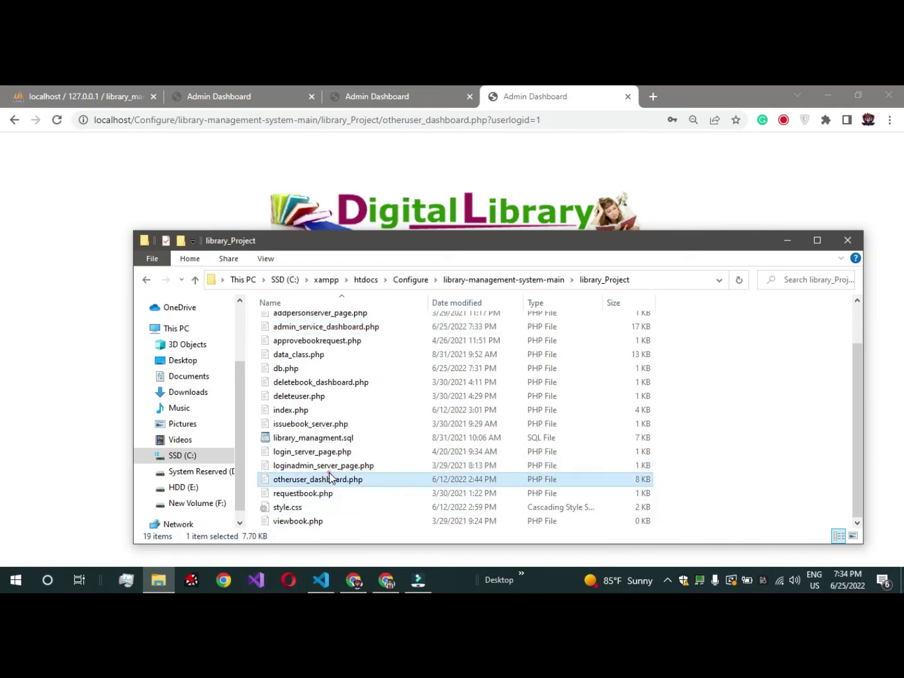
scroll(408, 343, "down", 10)
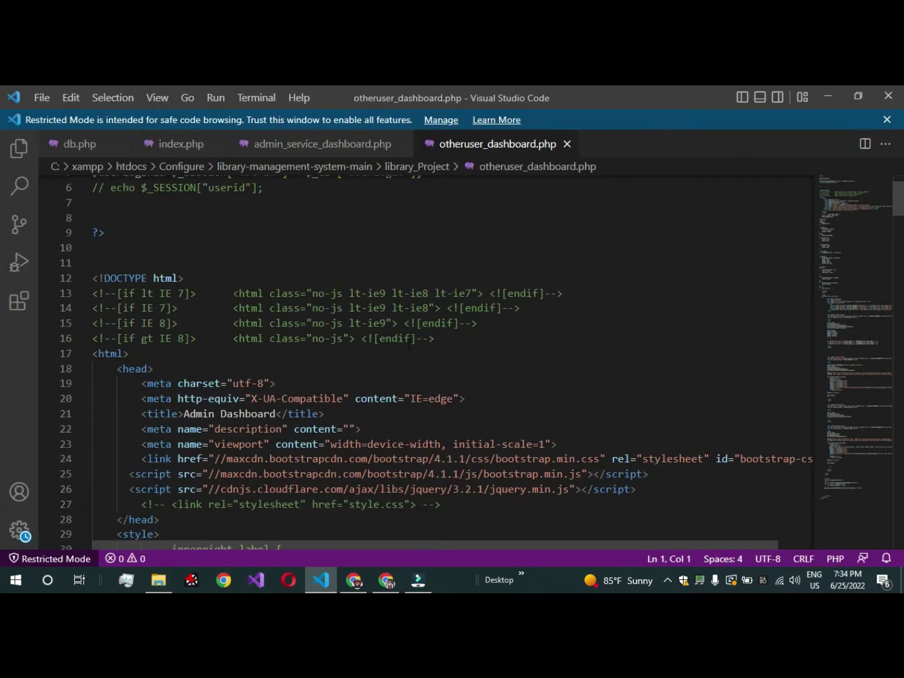
scroll(409, 343, "down", 11)
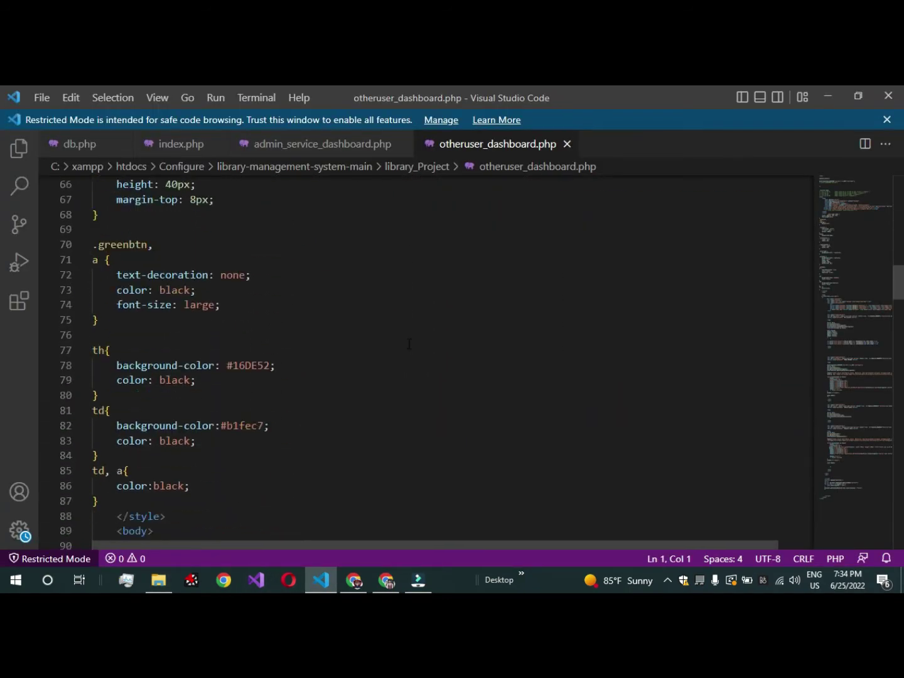
left_click(153, 287)
key("Return")
key("Return")
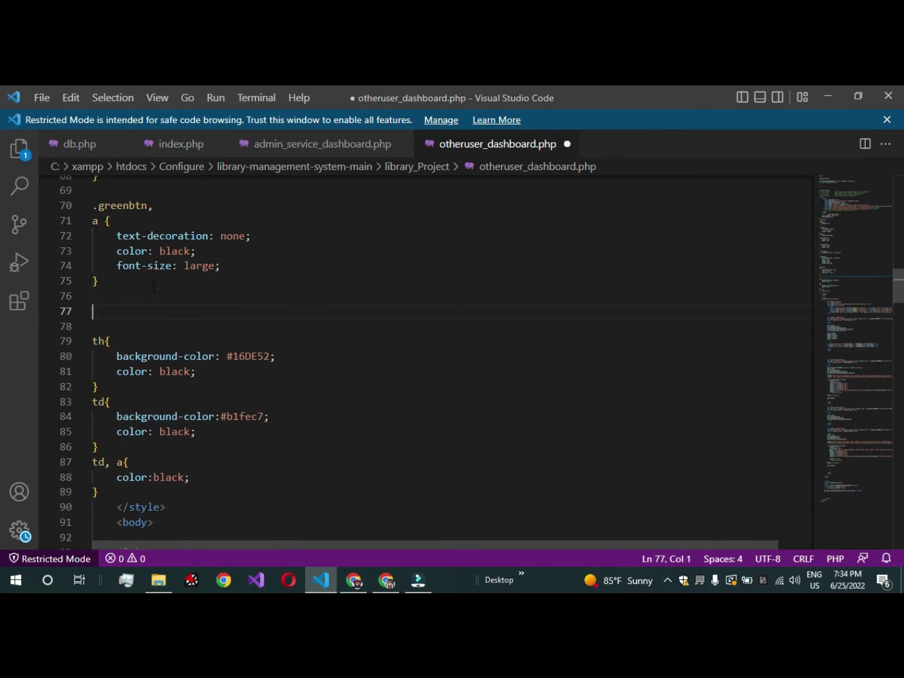
type("body{         background-image: url('images/library.jpg')      }")
left_click(285, 342)
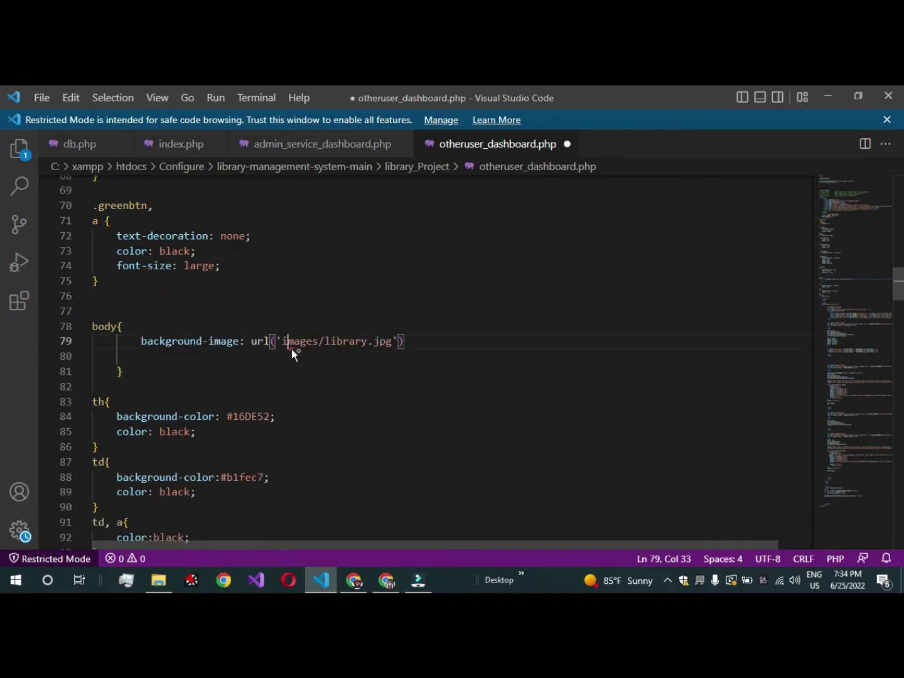
key("ctrl+s")
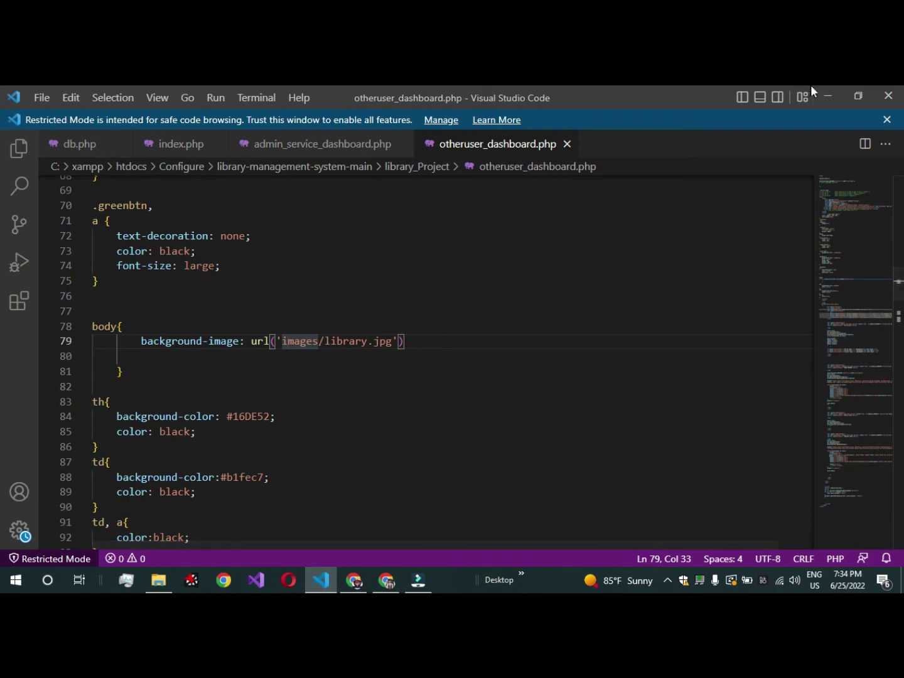
left_click(816, 88)
- Compare the library_asi and library_project admin dashboards, then reload the student dashboard
left_click(384, 98)
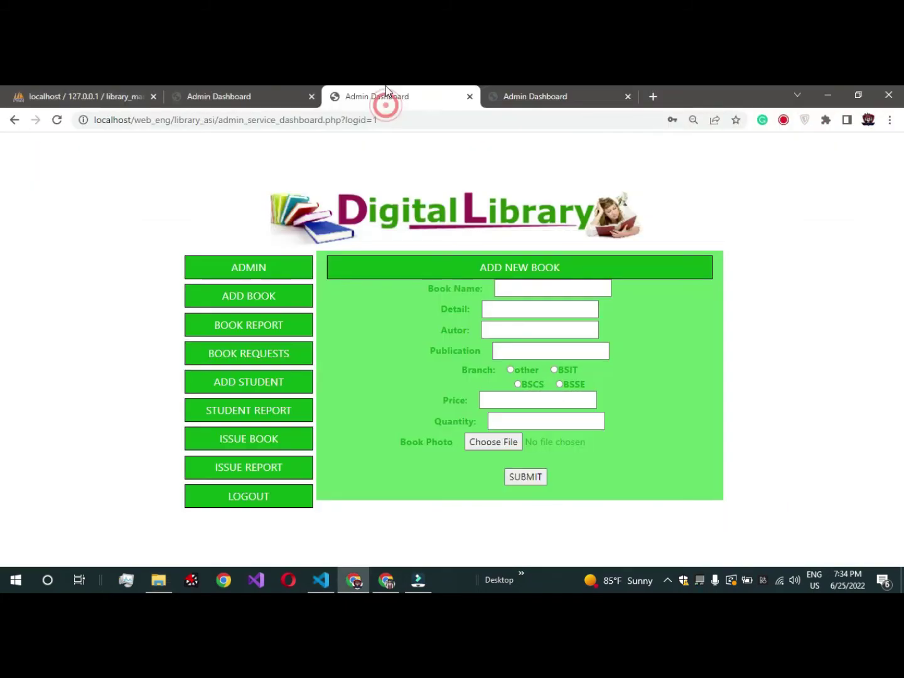
left_click(56, 119)
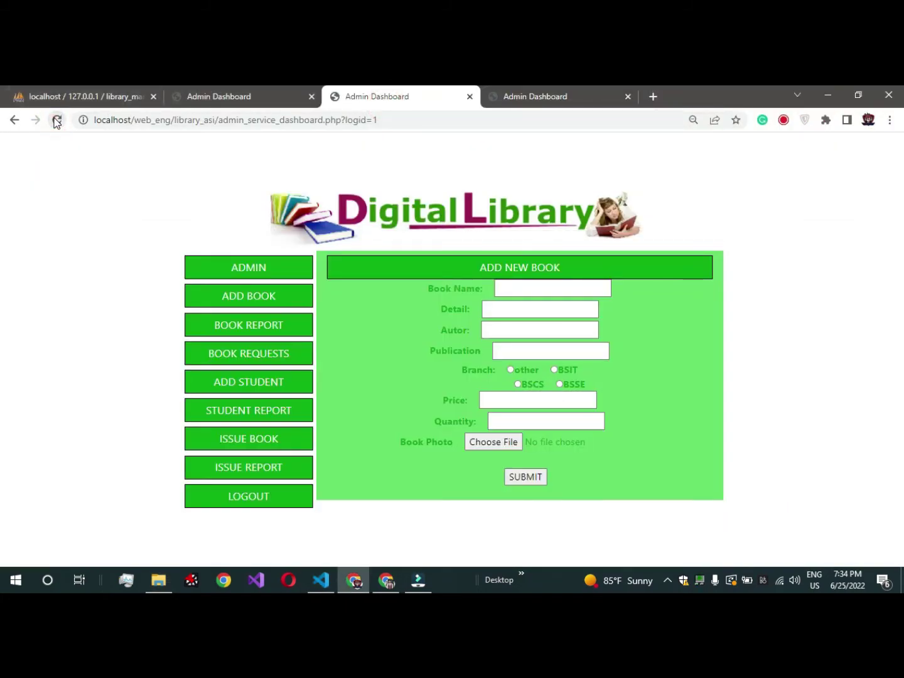
left_click(242, 94)
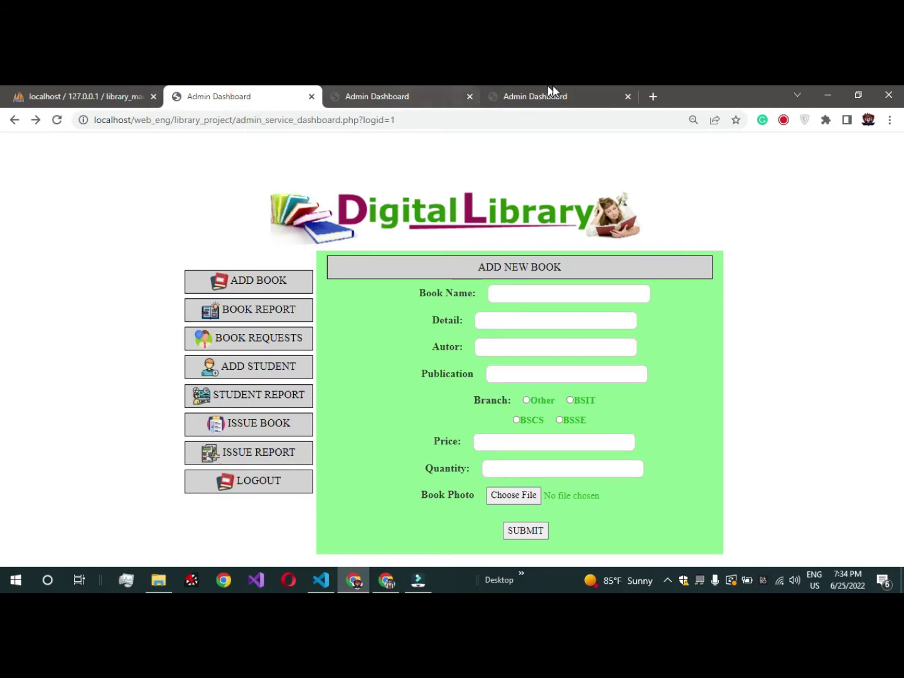
left_click(552, 95)
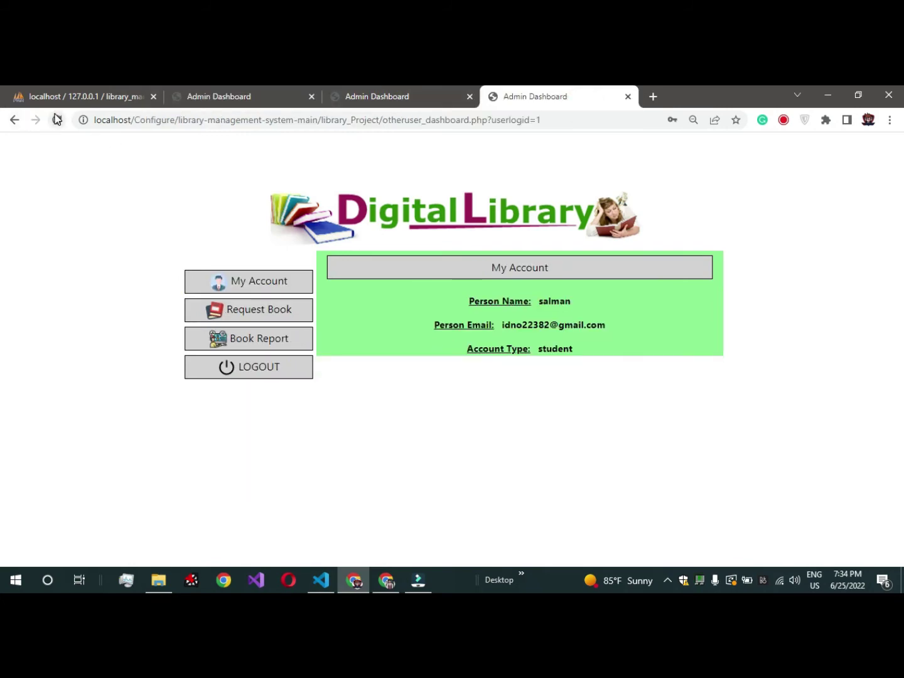
left_click(56, 120)
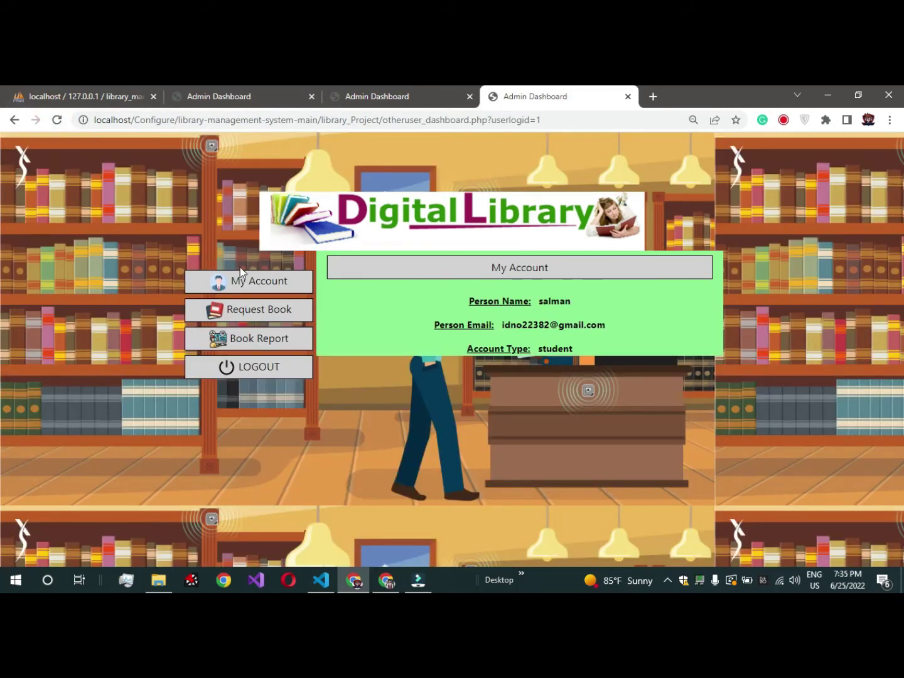
- View the student's Request Book and Book Report lists, then return to the project's Add New Book page
left_click(258, 309)
left_click(260, 340)
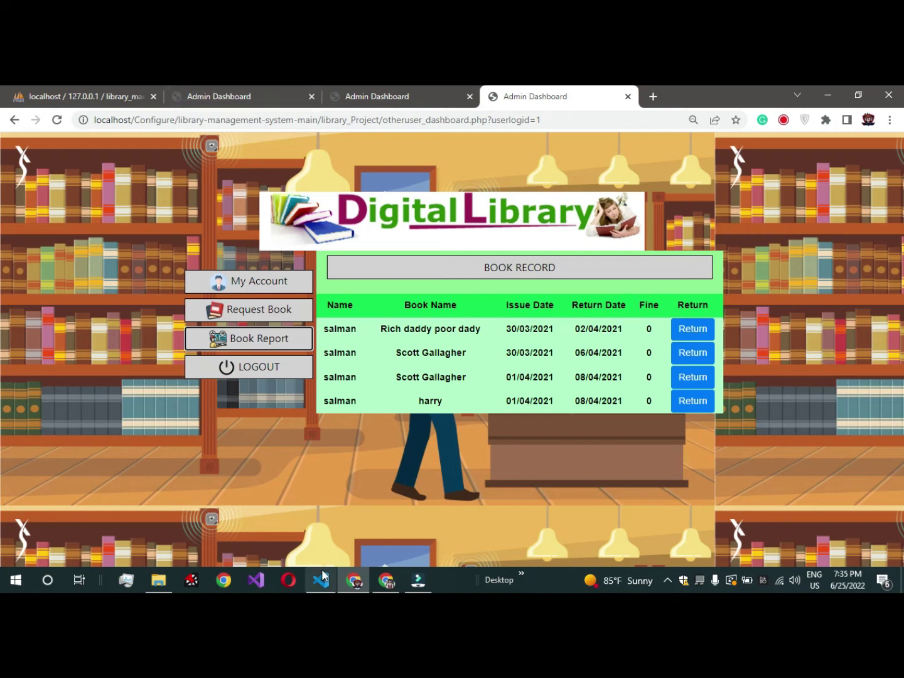
mouse_move(322, 575)
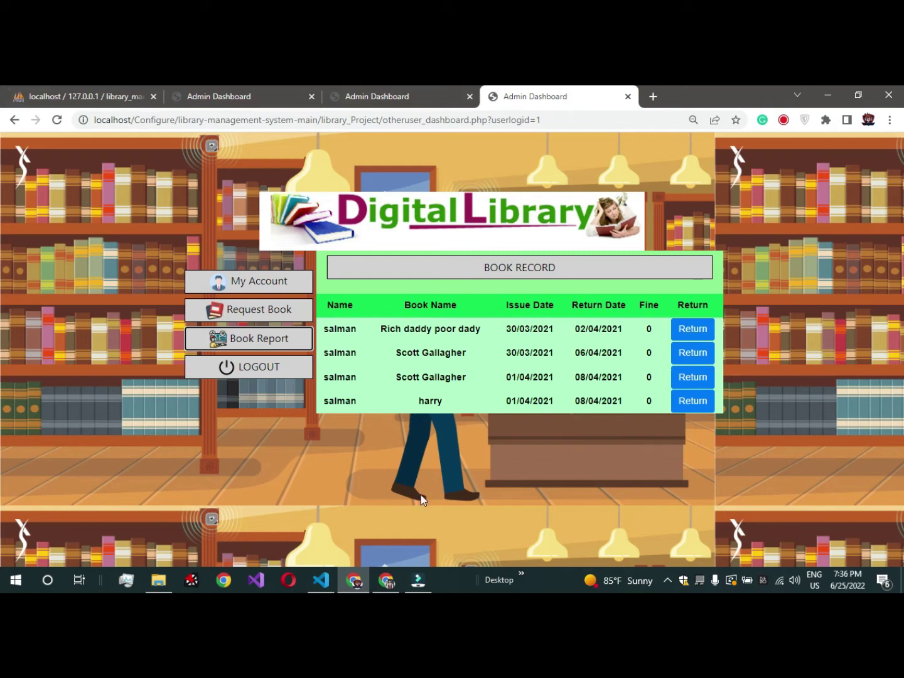
left_click(423, 92)
left_click(233, 95)
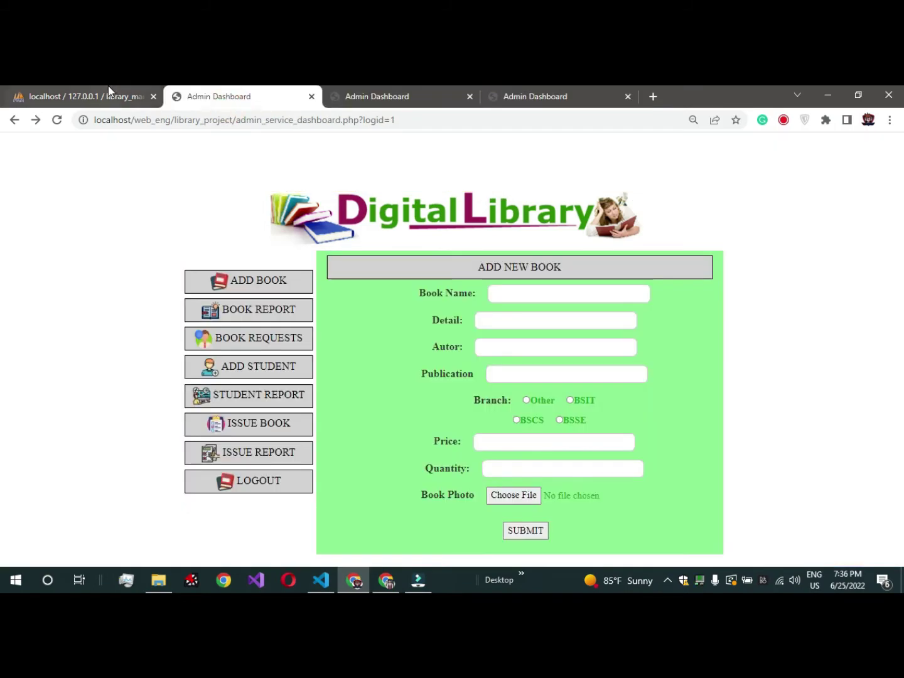
- Scroll through phpMyAdmin's library_managment import page, briefly raising the other Chrome window
left_click(108, 88)
scroll(339, 308, "down", 3)
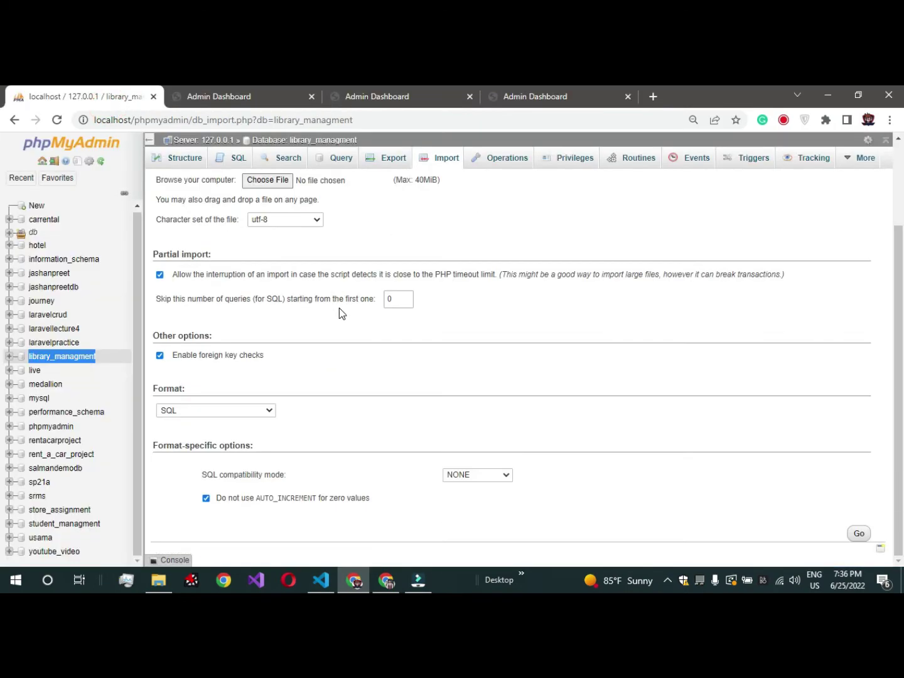
left_click(390, 579)
left_click(388, 579)
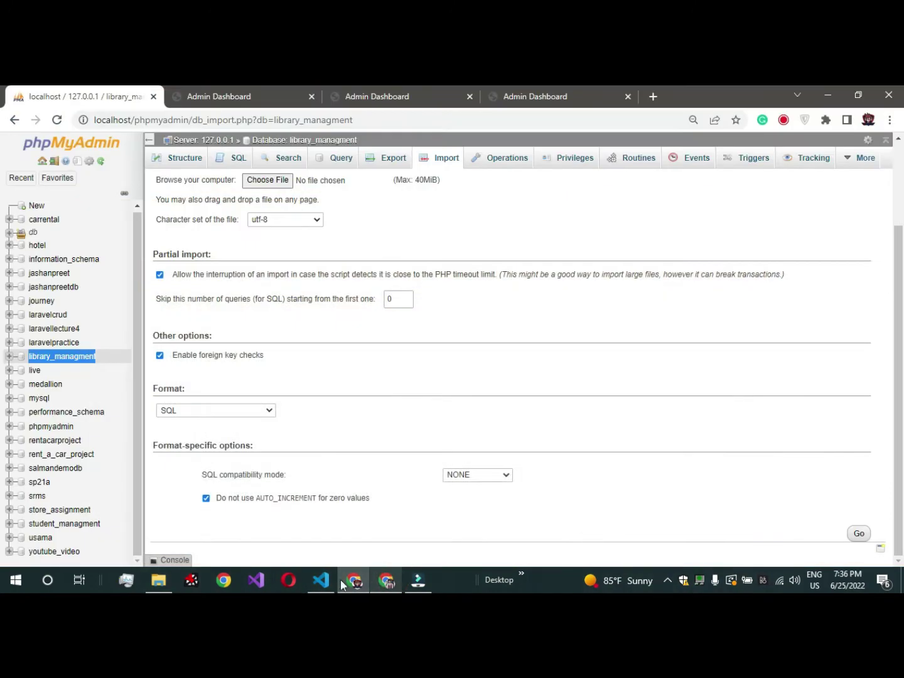
scroll(245, 407, "up", 2)
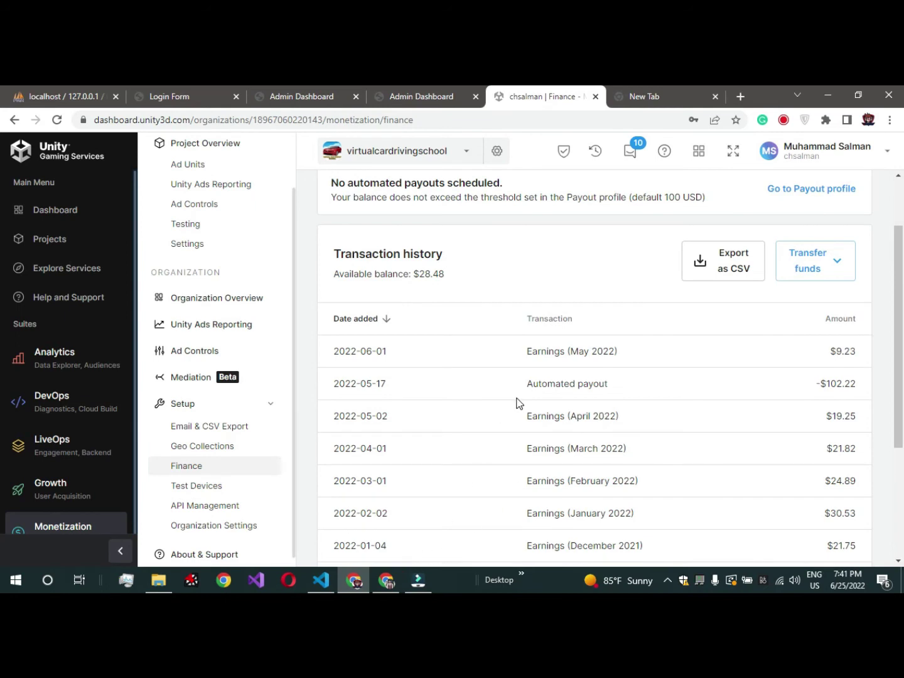
- Highlight the -$102.22 payout and $28.48 available balance on the Unity Finance page, then return to Login Form
scroll(516, 404, "down", 1)
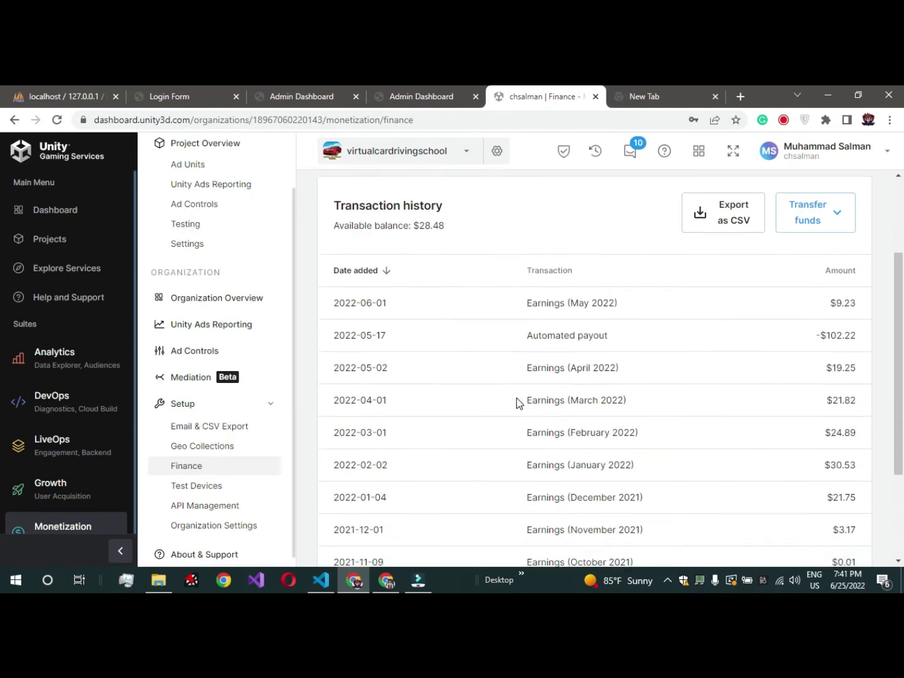
left_click_drag(817, 333, 850, 334)
scroll(653, 332, "up", 1)
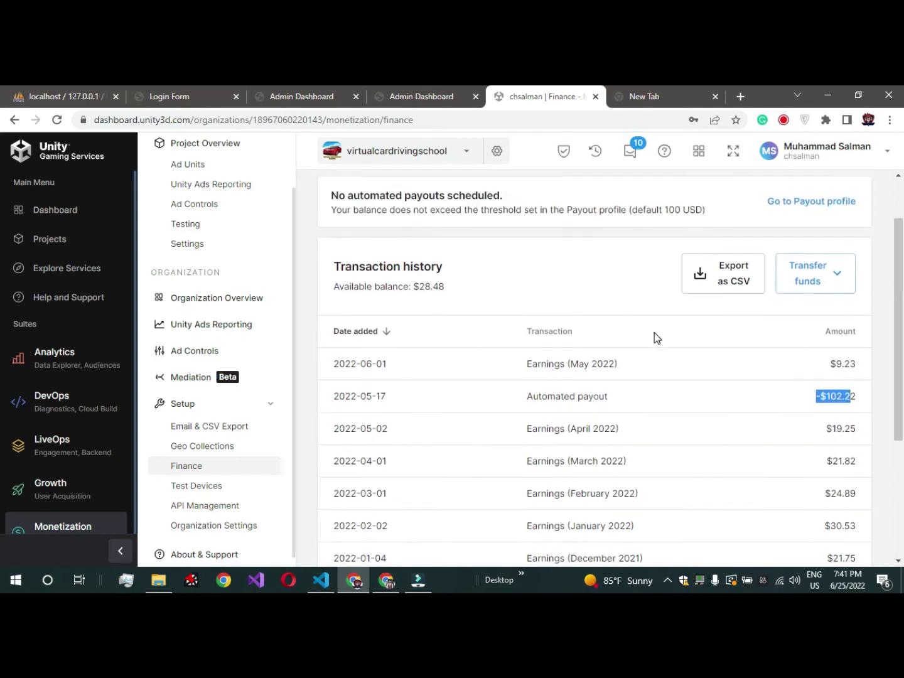
left_click_drag(453, 286, 415, 290)
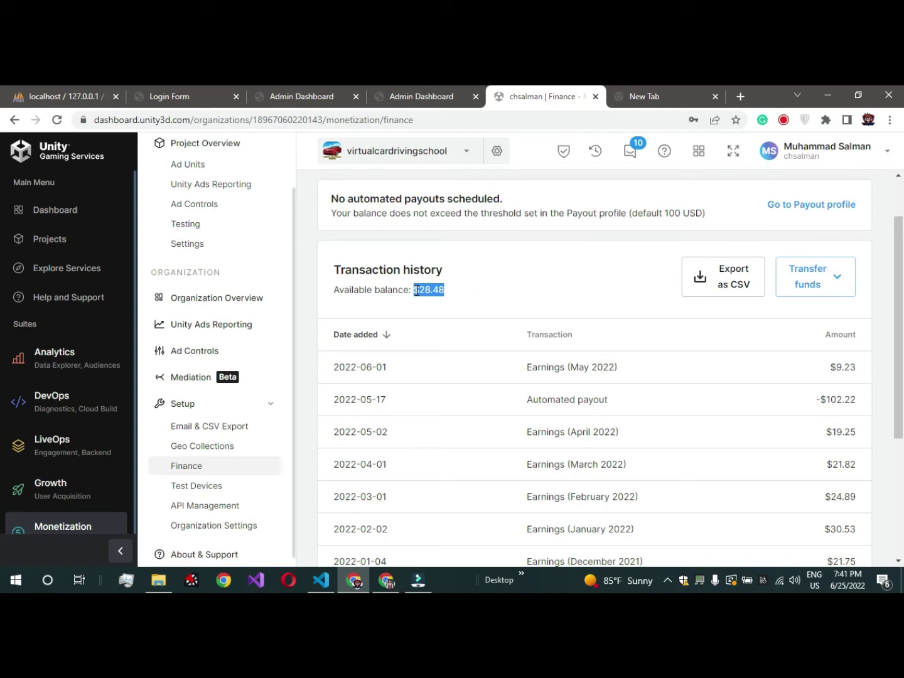
scroll(415, 291, "down", 1)
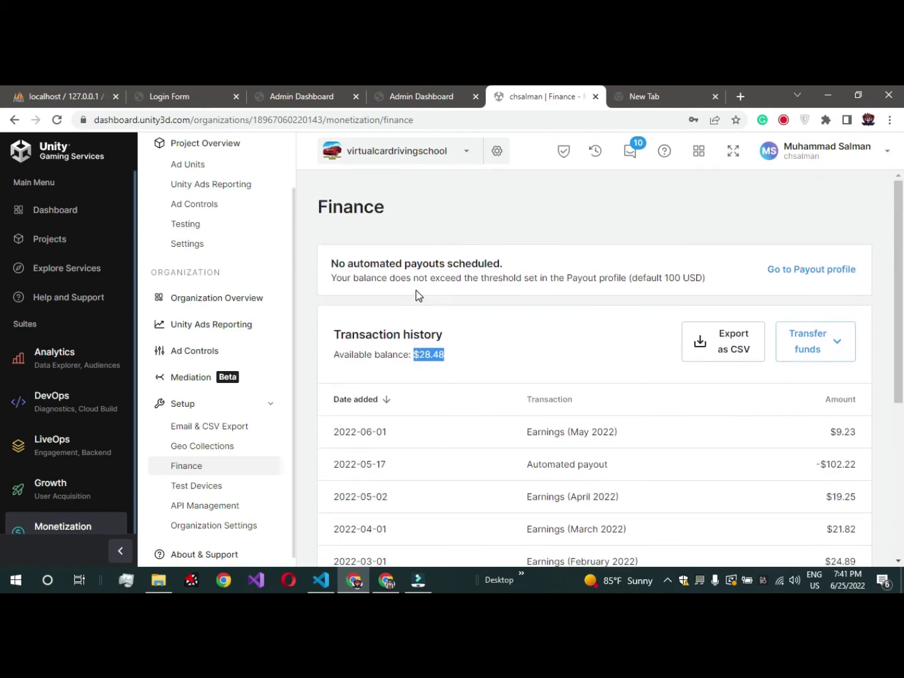
scroll(40, 358, "down", 1)
scroll(41, 363, "down", 1)
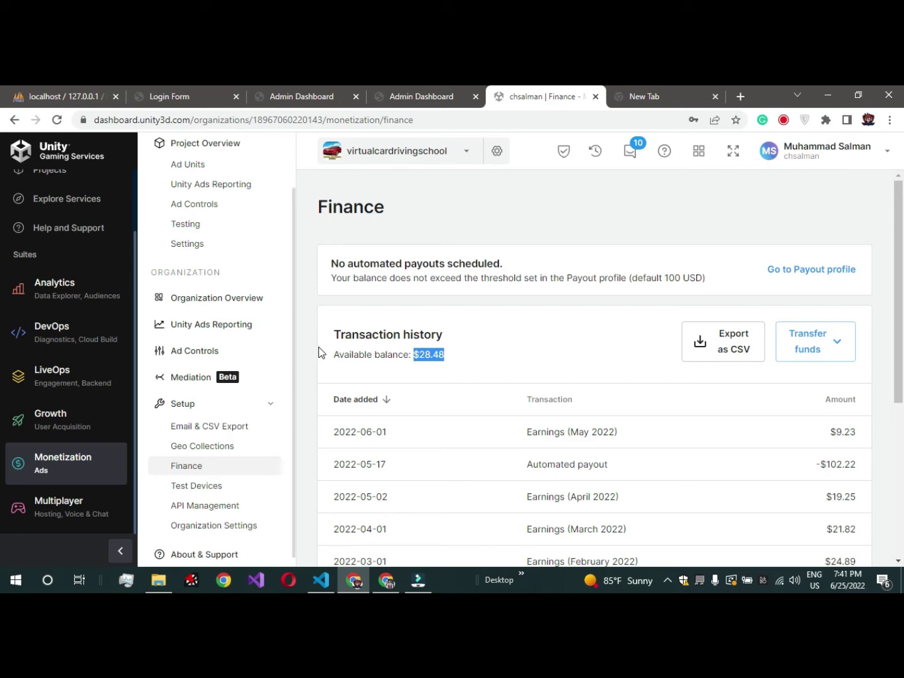
left_click(196, 93)
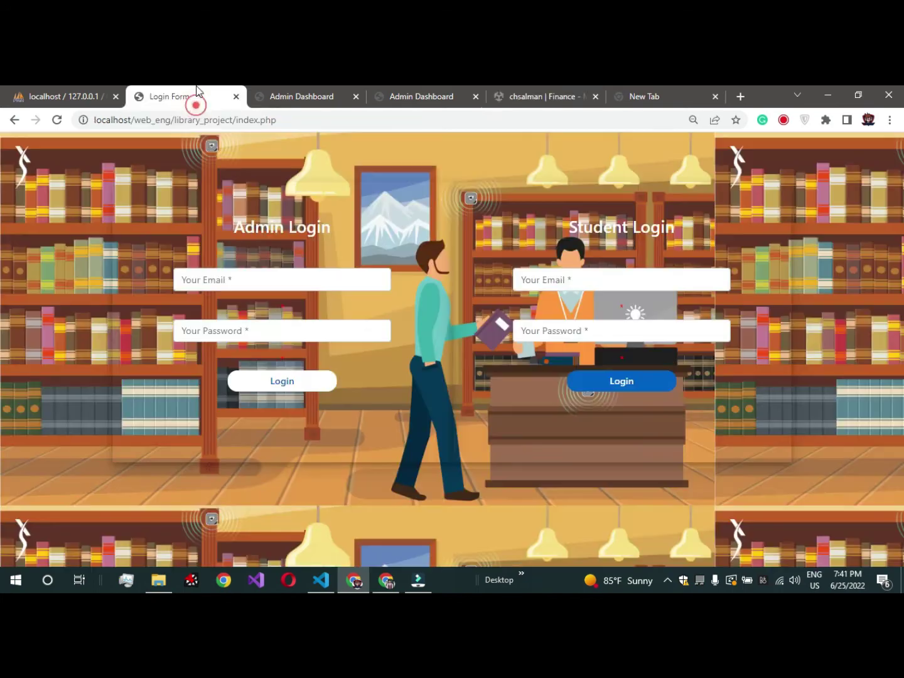
- Toggle between the Login Form and phpMyAdmin tabs, ending on the admin accounts table
left_click(76, 93)
left_click(154, 93)
left_click(28, 96)
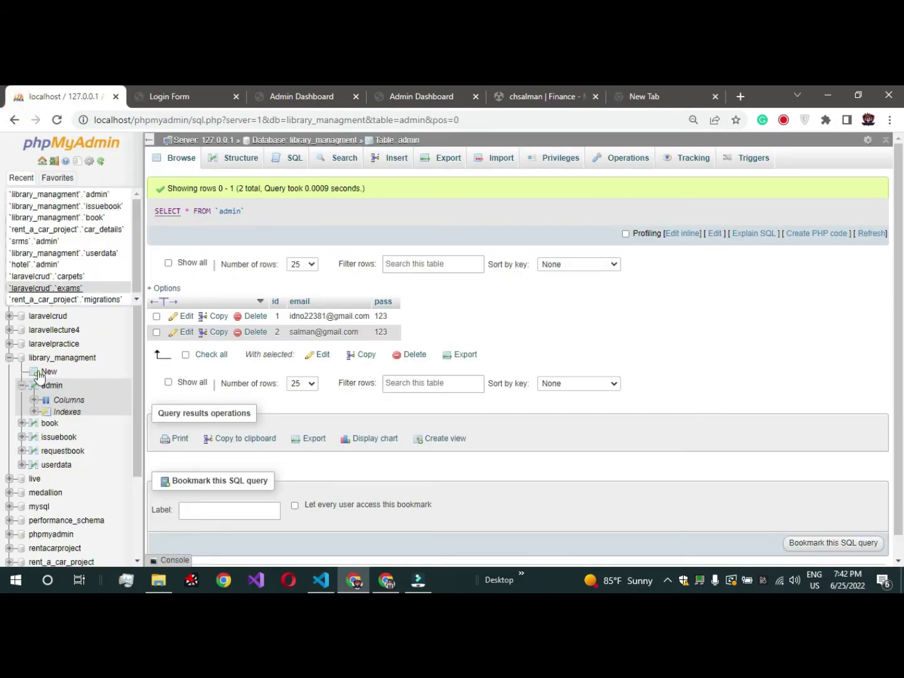
- Insert a new row into library_managment's admin table with a new admin e-mail and password
left_click(57, 358)
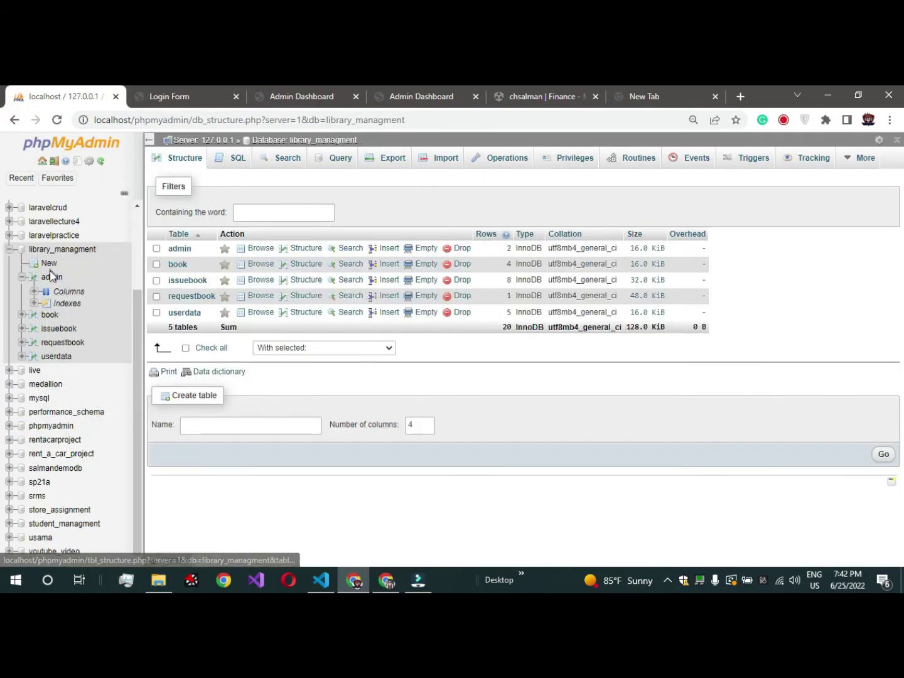
left_click(52, 278)
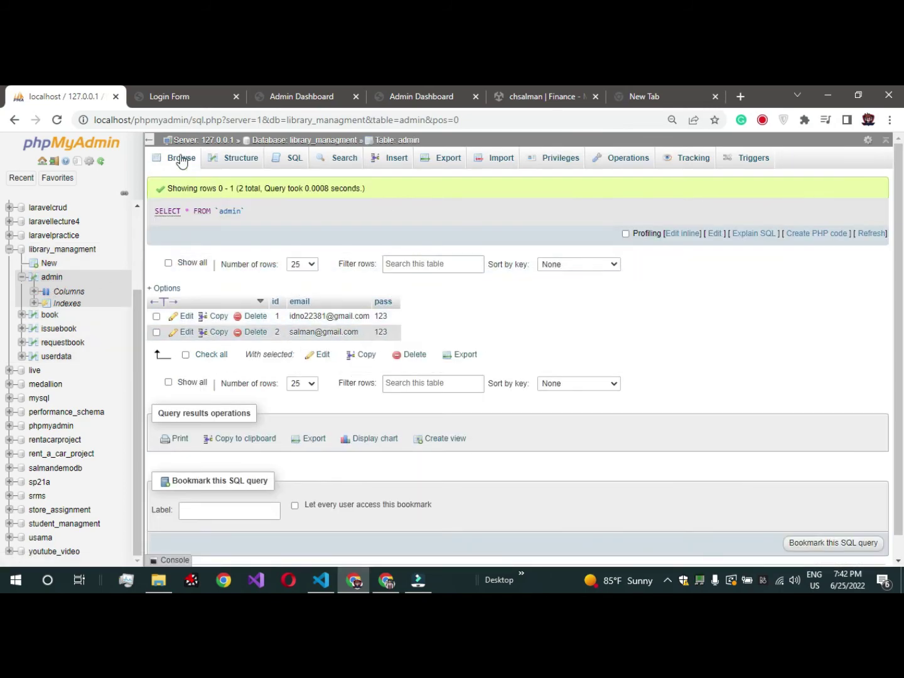
left_click(399, 162)
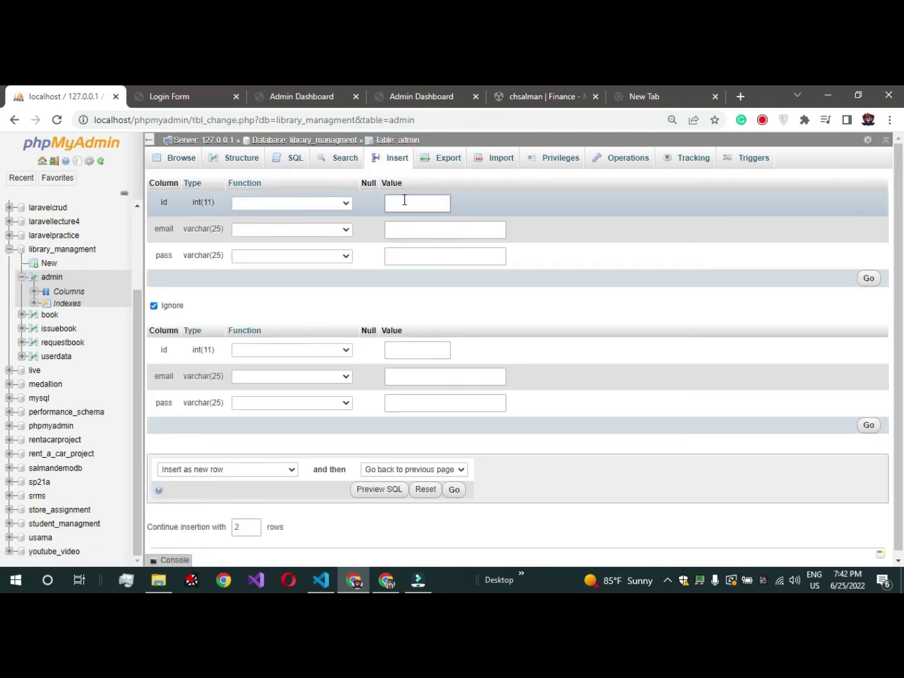
left_click(403, 200)
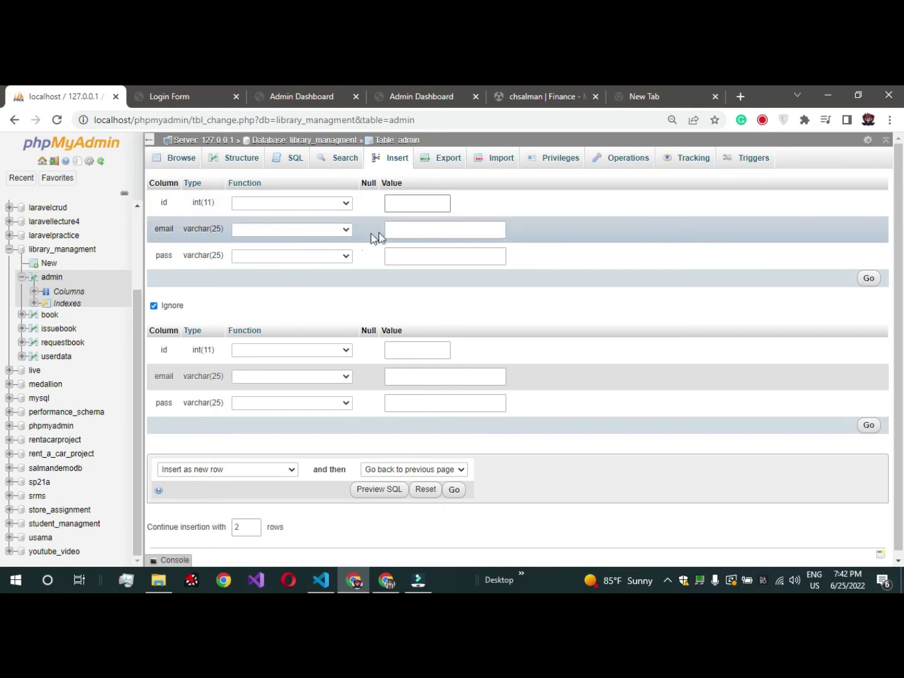
left_click(432, 228)
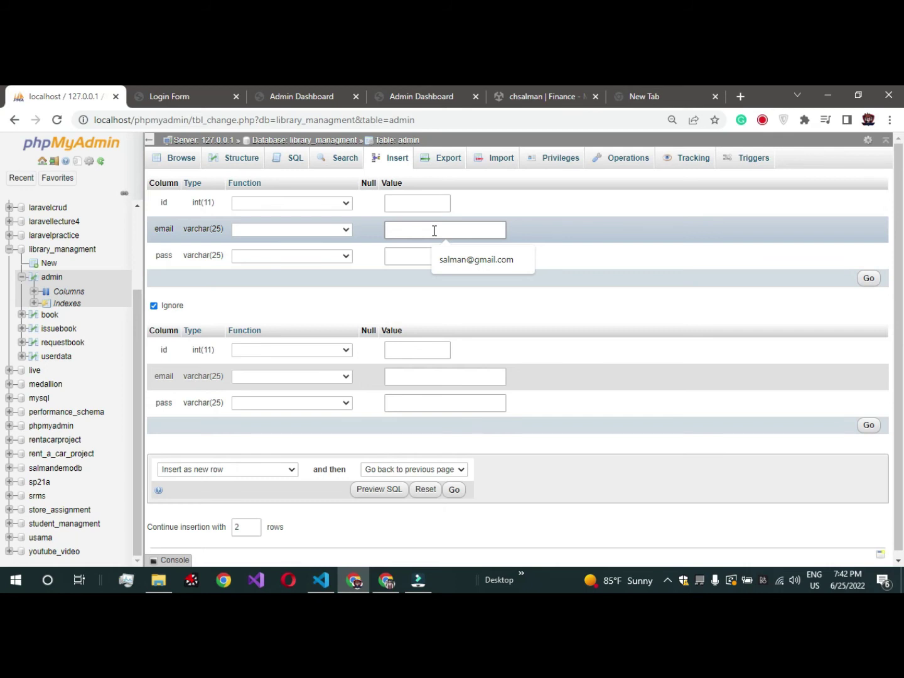
type("ab")
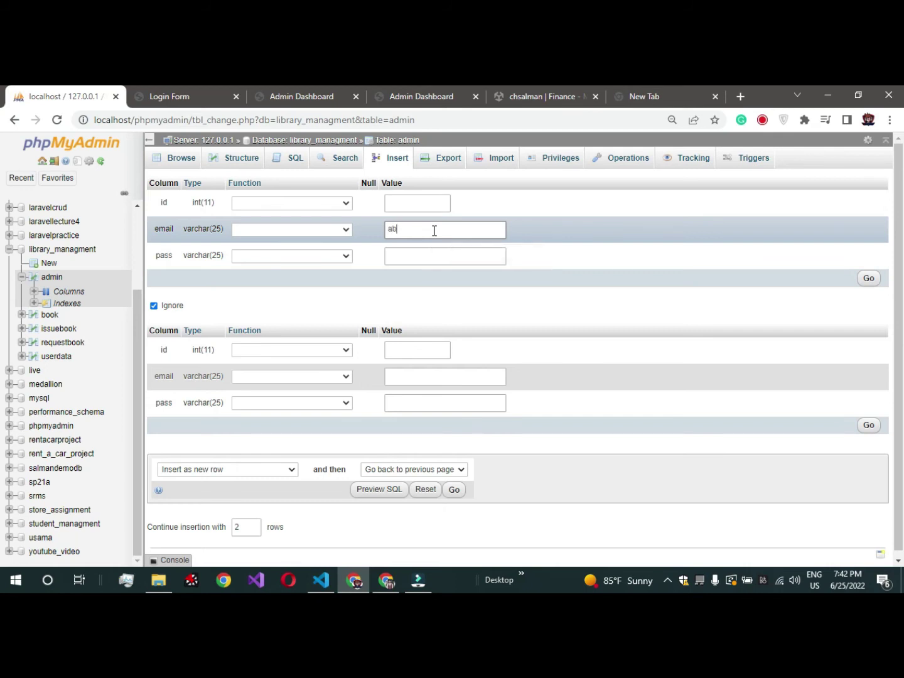
type("c@gmail.com")
key("Tab")
type("123")
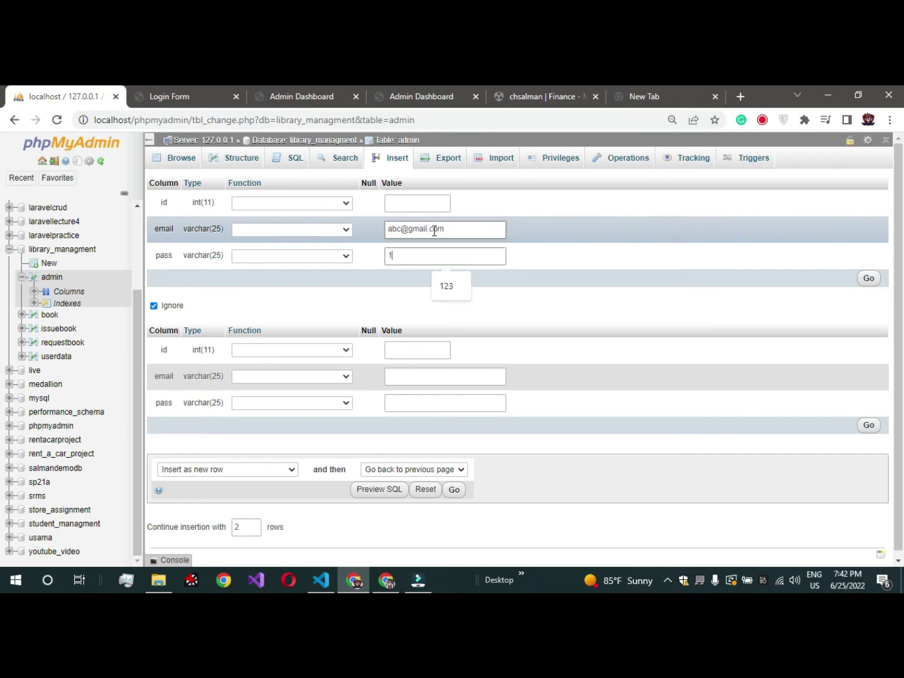
left_click(875, 282)
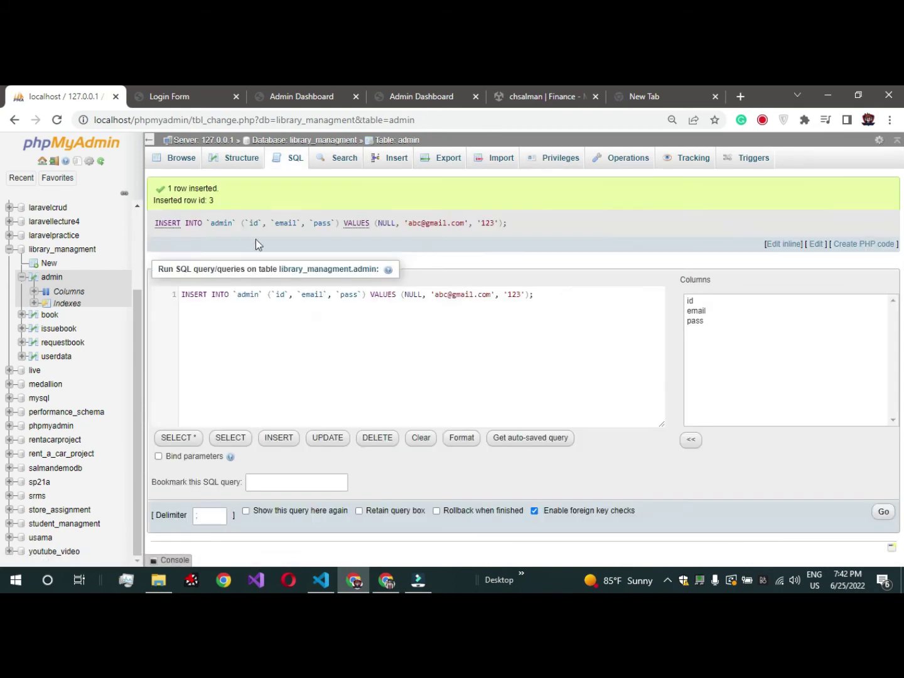
- Close the SQL upload panel and switch to the library Login Form tab
mouse_move(161, 188)
left_mouse_down()
mouse_move(218, 192)
mouse_move(172, 187)
left_mouse_up()
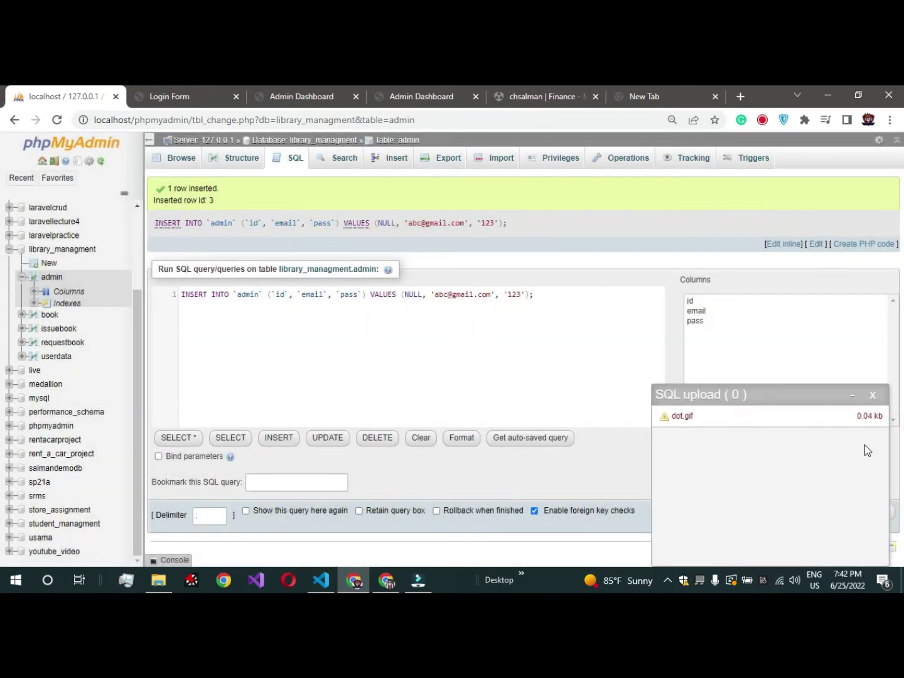
left_click(877, 400)
left_click(176, 95)
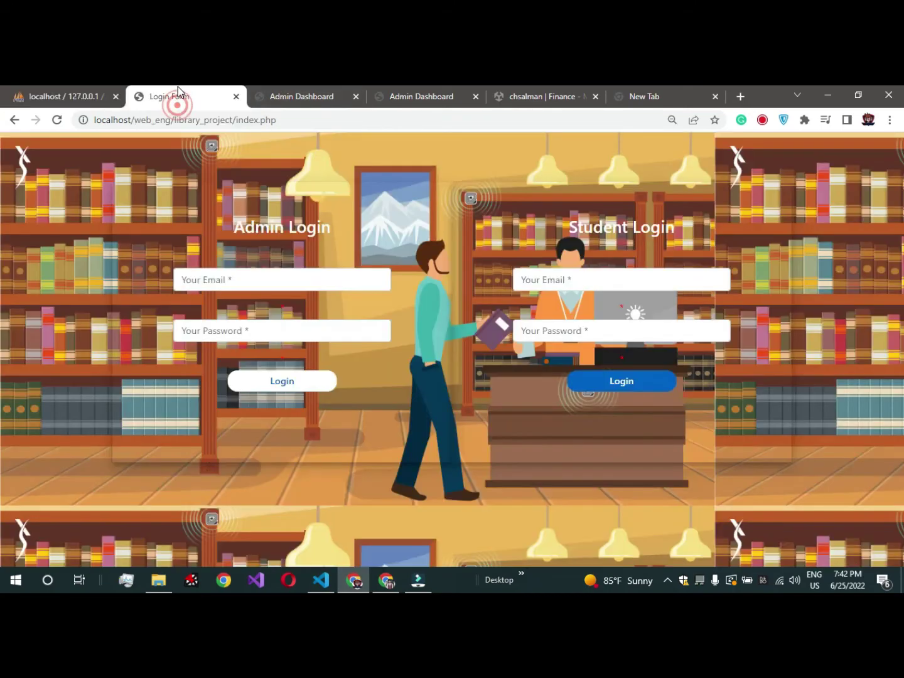
- Log in with the new admin's e-mail and password, then switch back to the phpMyAdmin tab
left_click(276, 282)
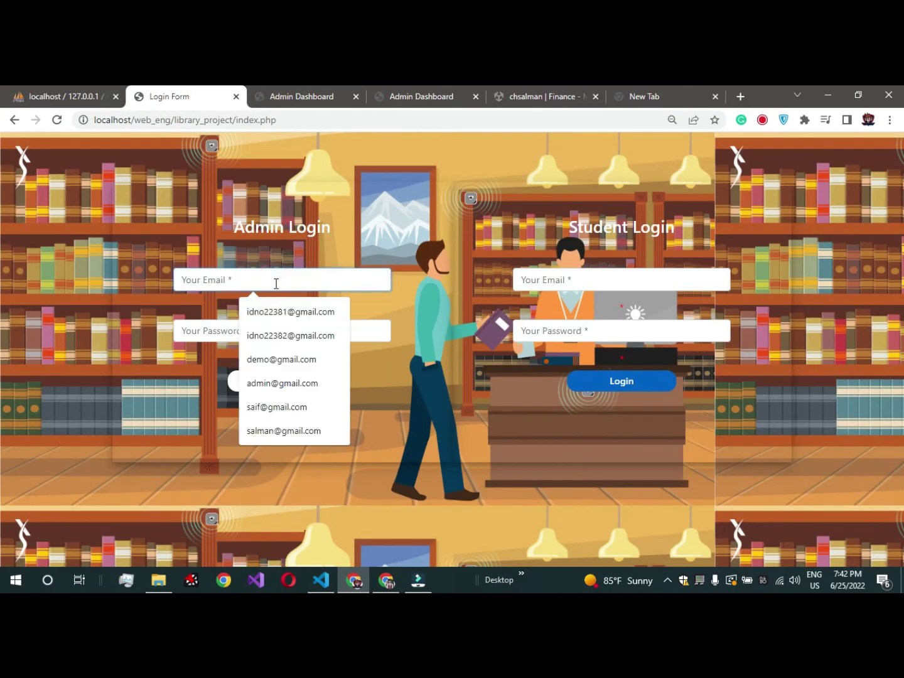
type("abcf")
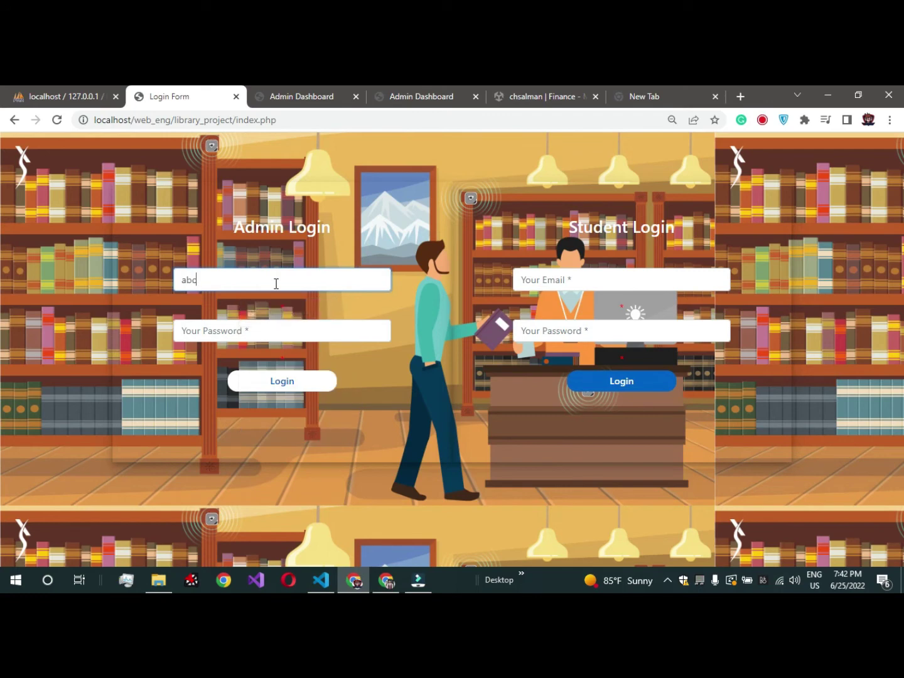
key("BackSpace")
type("gma")
key("BackSpace")
key("BackSpace")
key("BackSpace")
type("@gmail.com")
key("Tab")
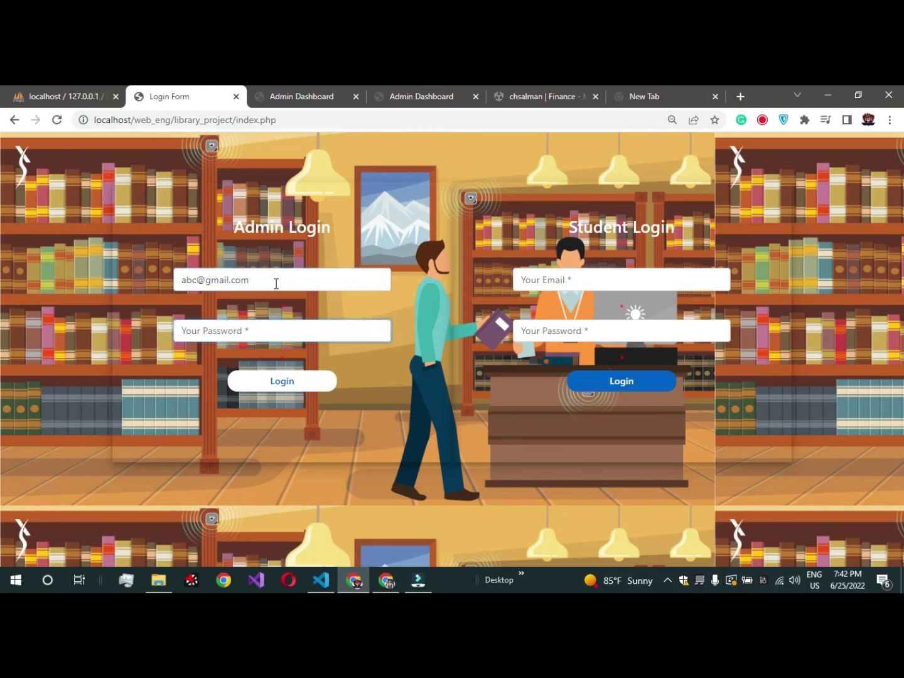
type("123")
key("Return")
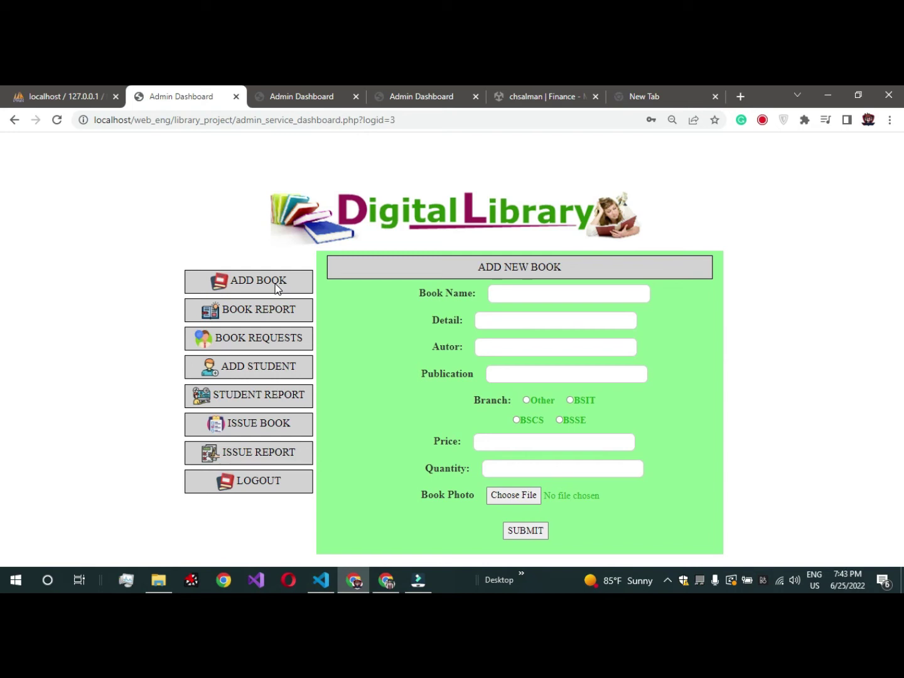
left_click(38, 95)
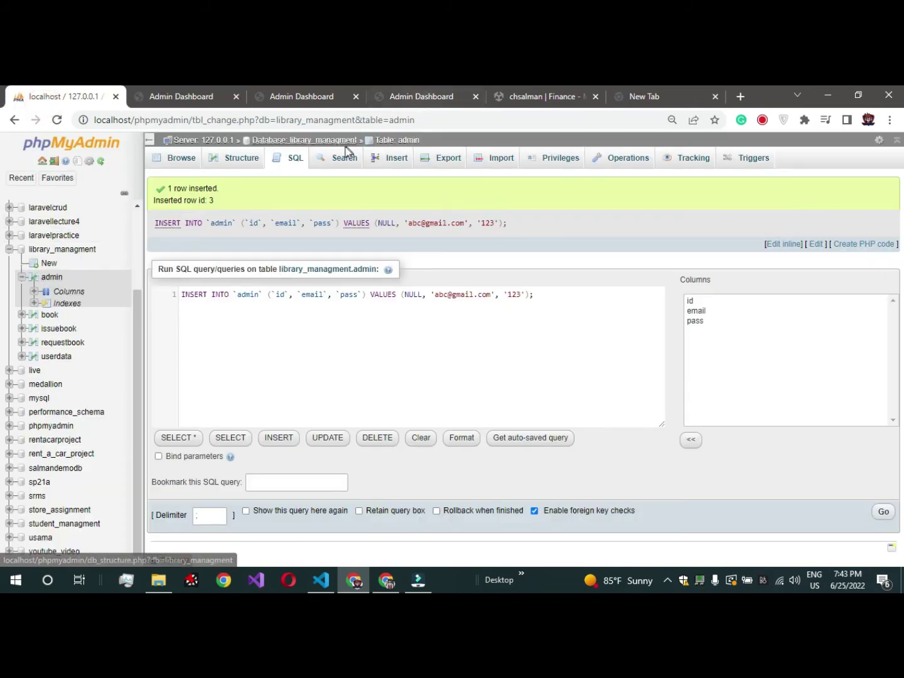
- Open the Insert form for the admin table and look at its id and email fields
left_click(397, 159)
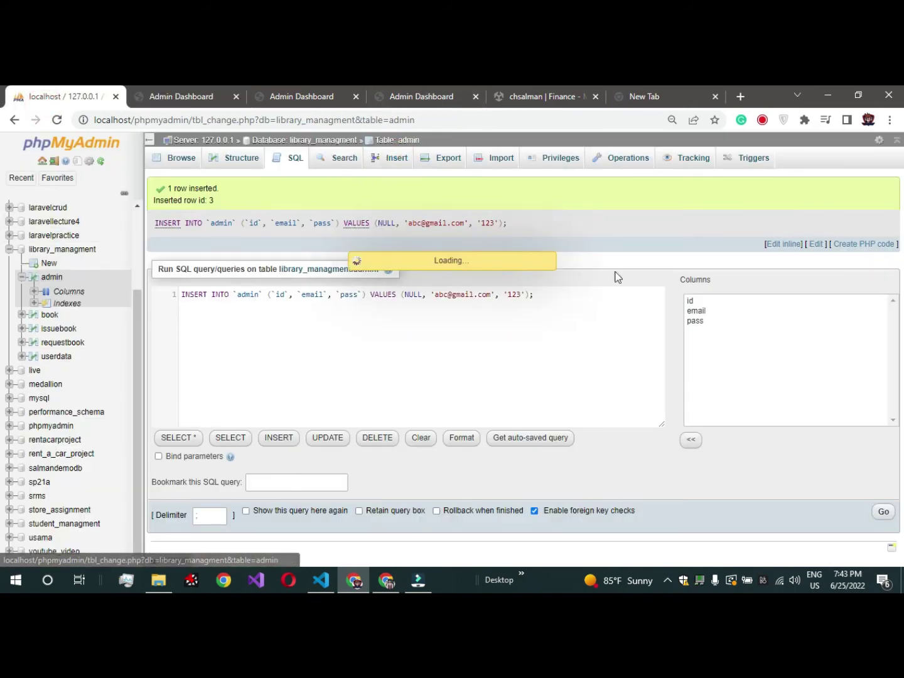
left_click(437, 201)
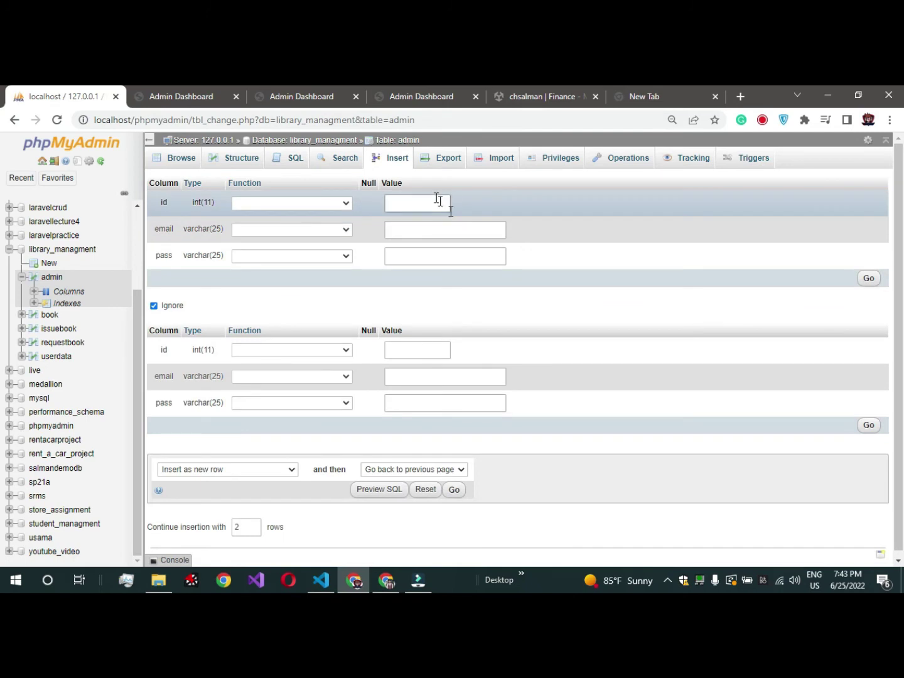
left_click(471, 236)
- Browse the admin table and delete row 3, leaving admin ids 1 and 2
left_click(181, 159)
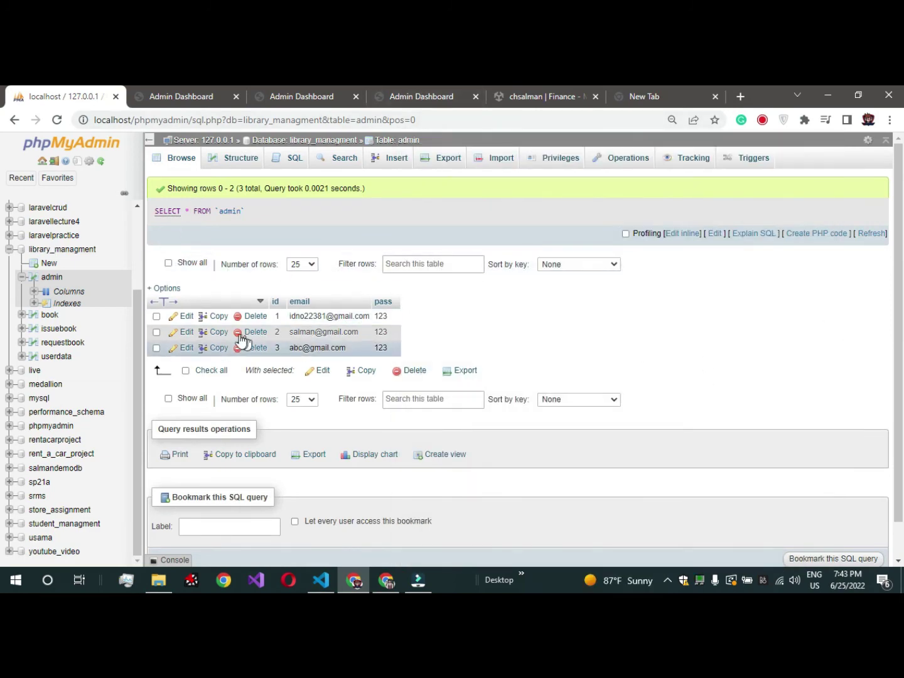
left_click(258, 351)
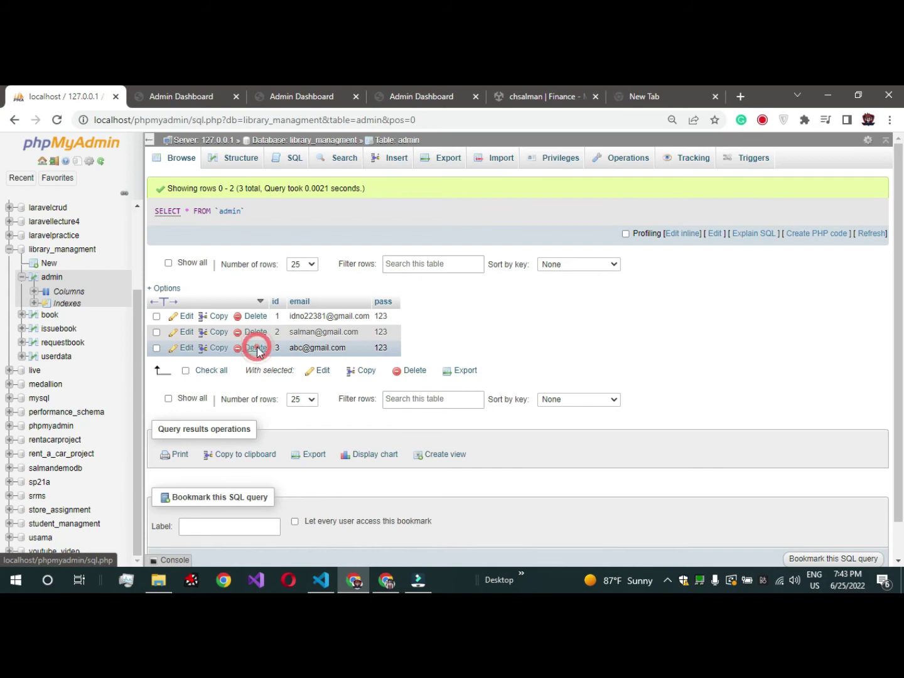
left_click(474, 384)
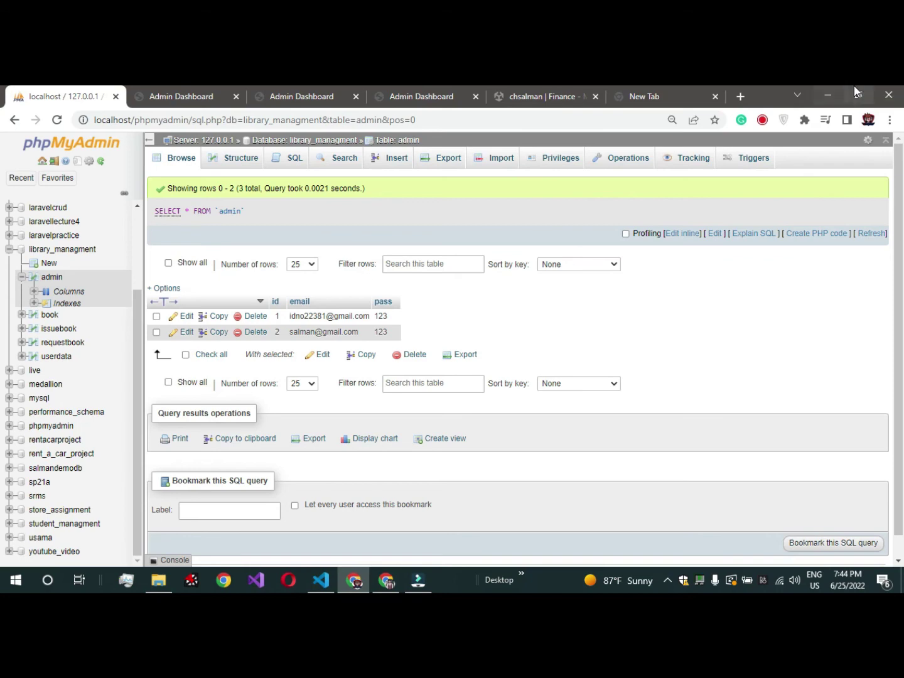
- Restore the browser to full screen and switch to the Unity Finance tab
left_click(862, 93)
left_click(637, 111)
left_click(560, 92)
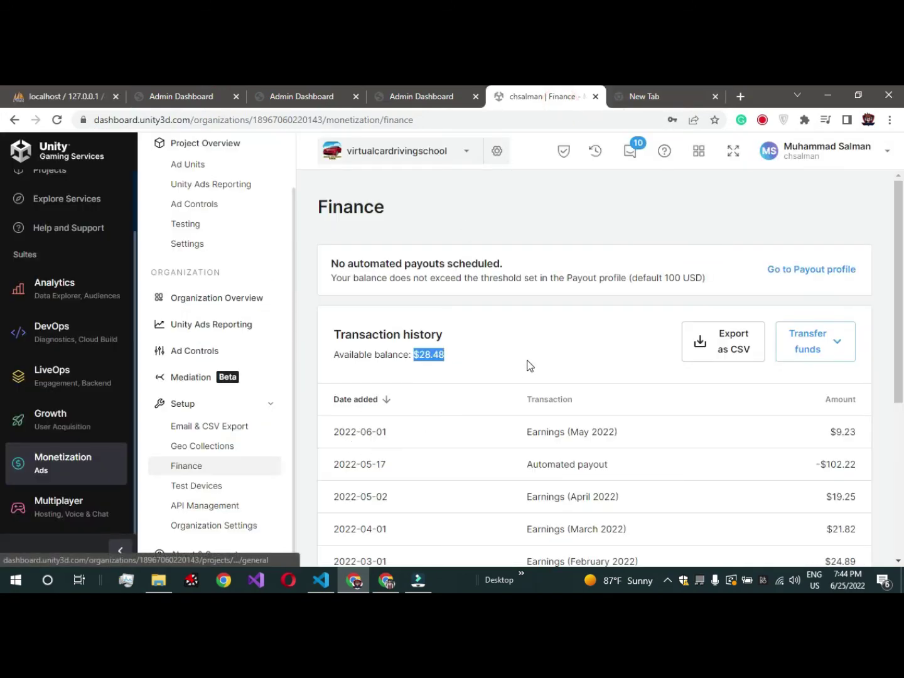
- Review the Transaction history and highlight the -$102.22 payout amount
scroll(529, 366, "down", 3)
scroll(529, 365, "up", 2)
scroll(529, 364, "down", 4)
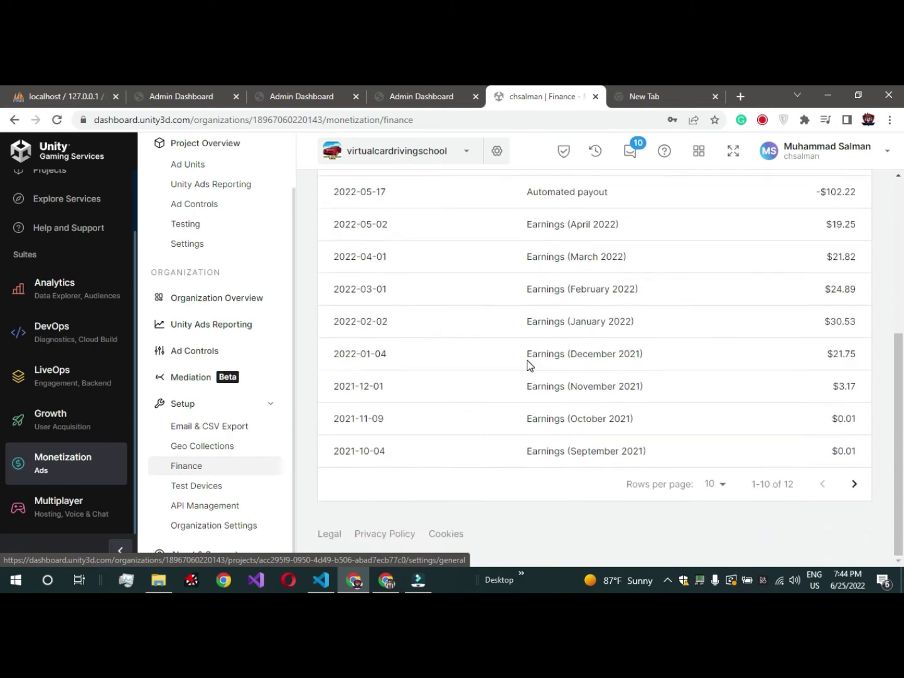
scroll(529, 365, "up", 4)
scroll(529, 365, "down", 3)
scroll(529, 364, "up", 2)
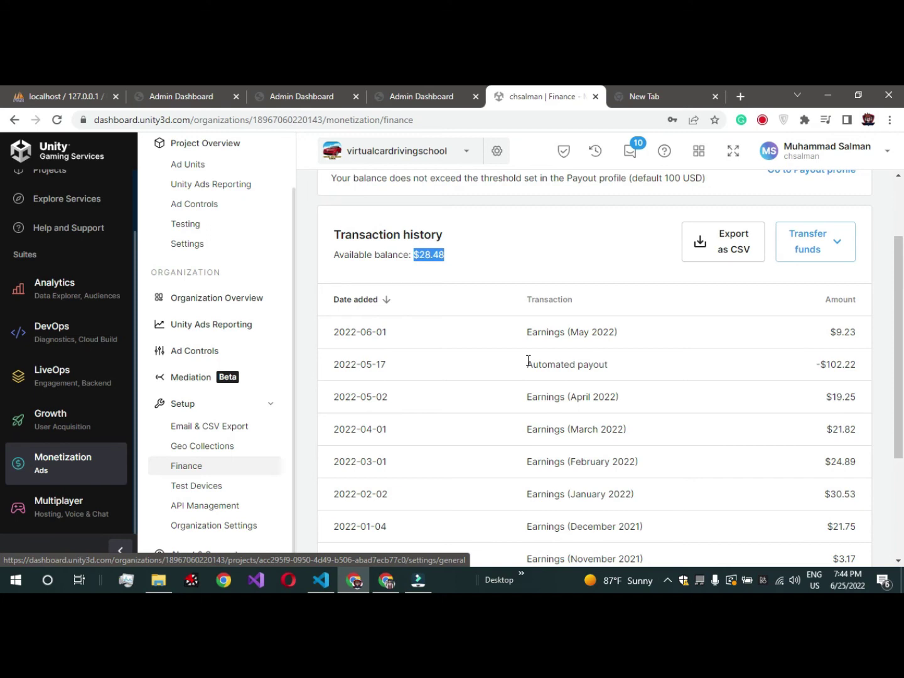
left_click(818, 364)
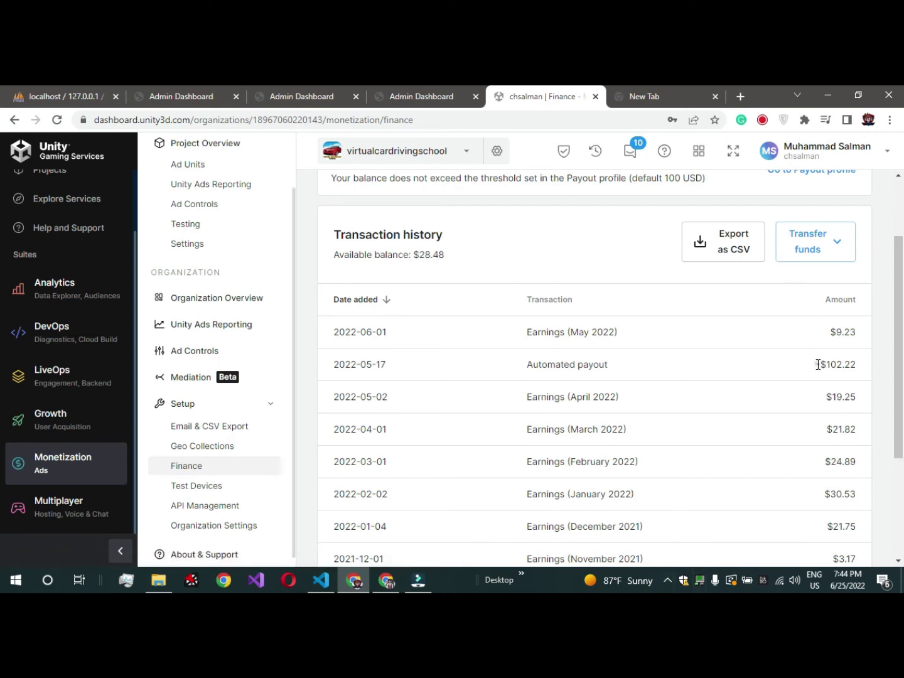
left_click_drag(818, 364, 868, 364)
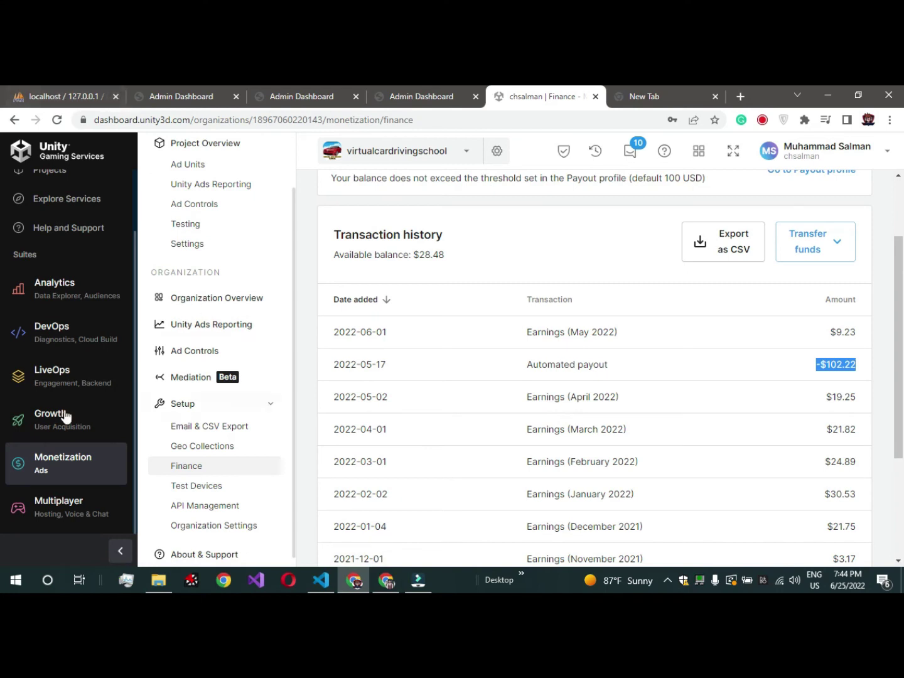
scroll(26, 311, "up", 2)
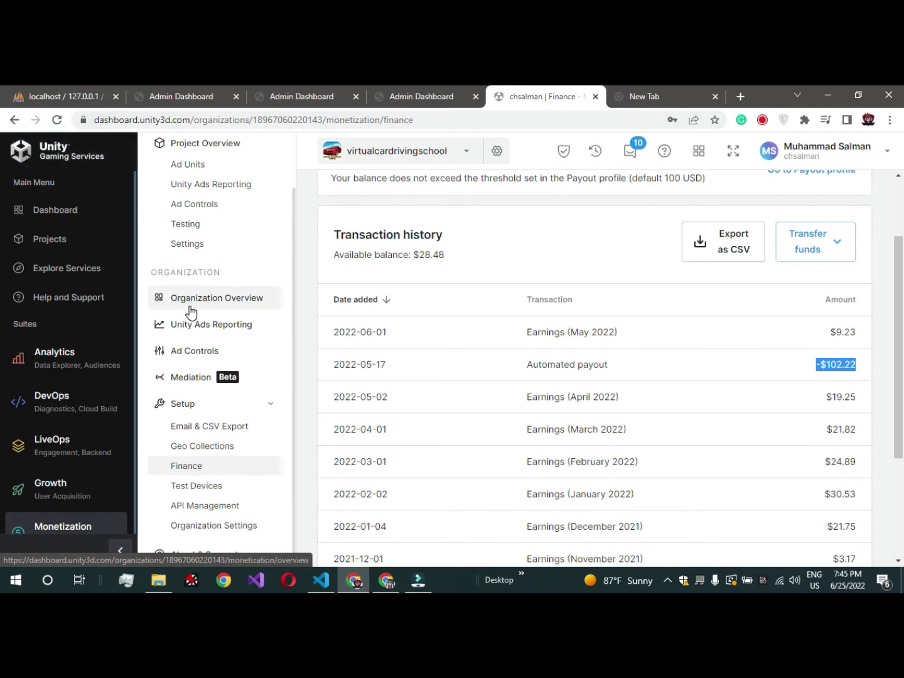
- On the library admin dashboard, view the Add New Book form and its Book Name field
left_click(184, 98)
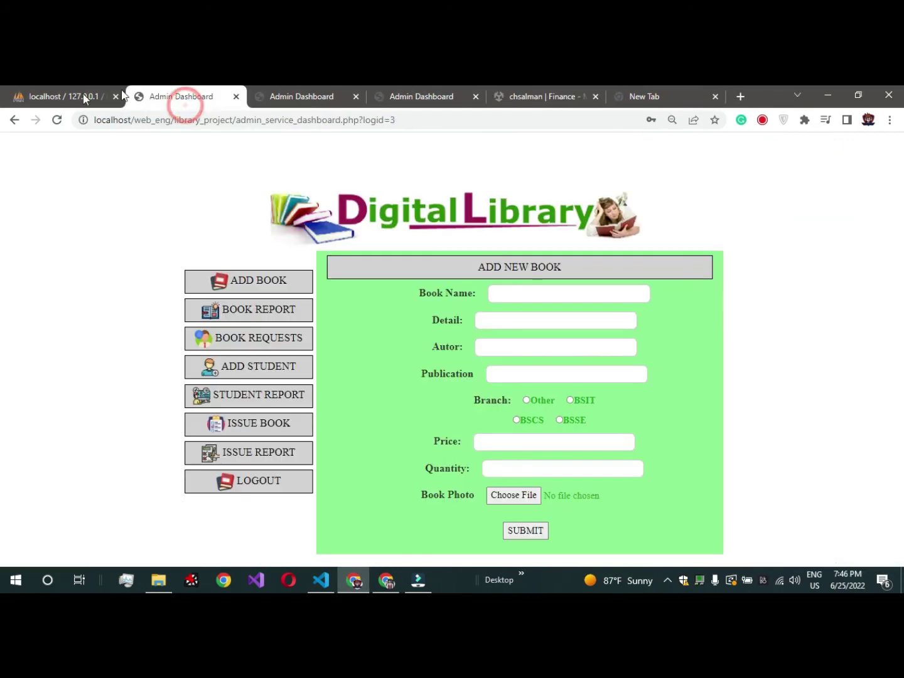
left_click(257, 288)
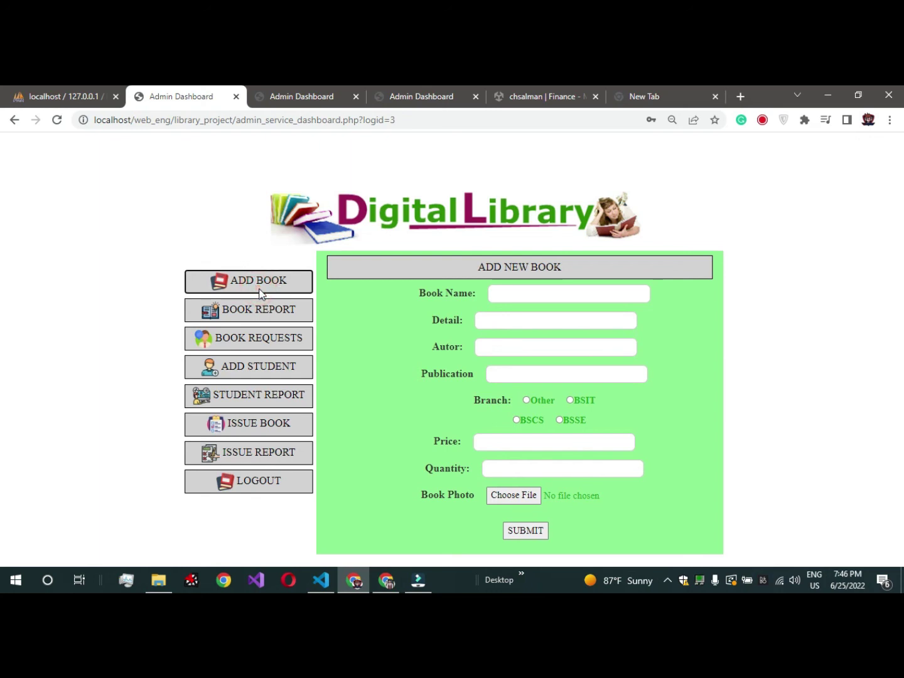
left_click(584, 293)
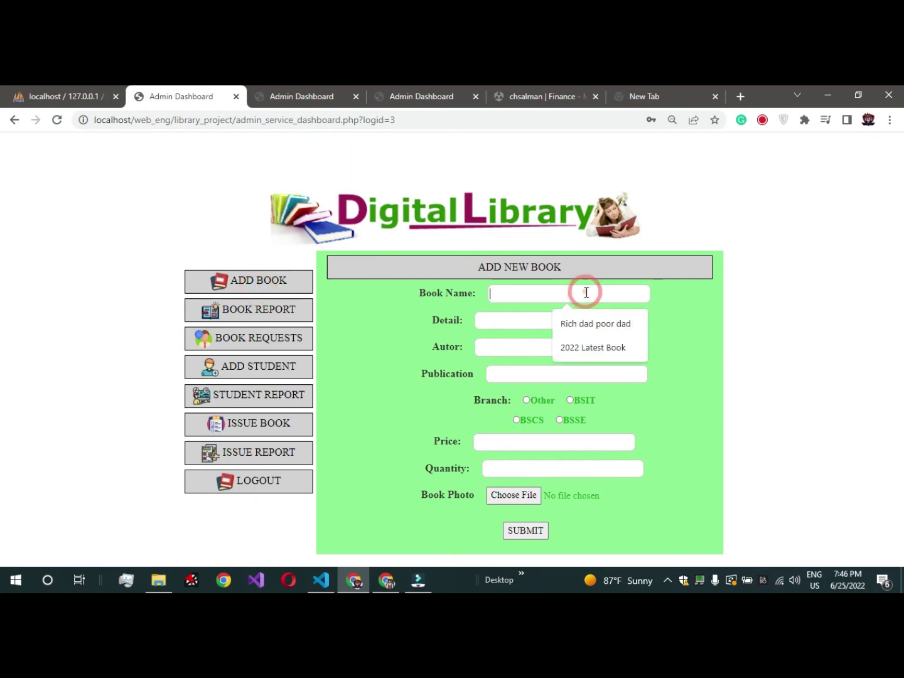
- View the all-books record, then approve a pending student book request
left_click(268, 309)
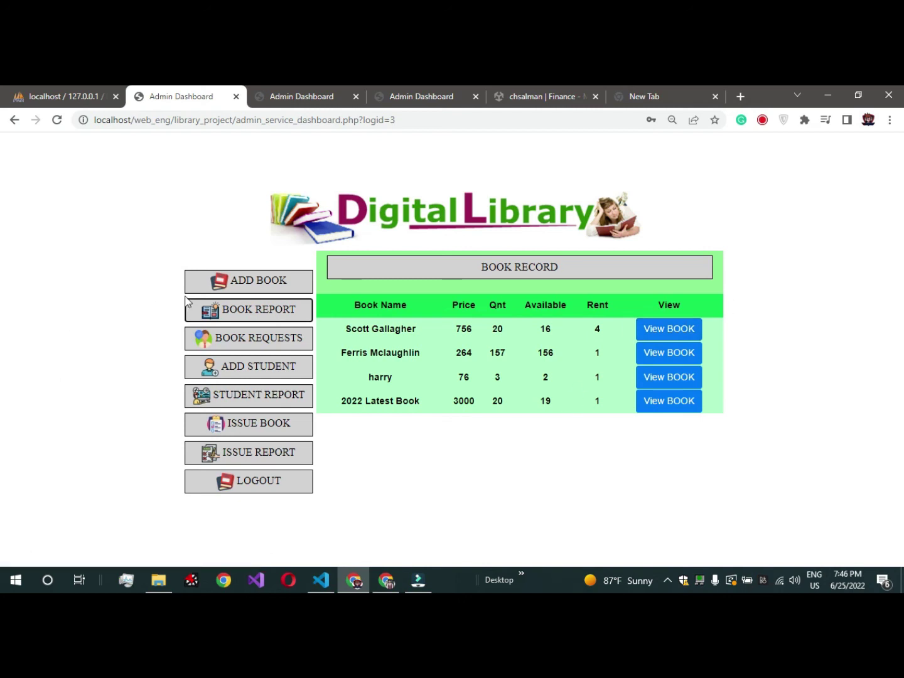
left_click(257, 342)
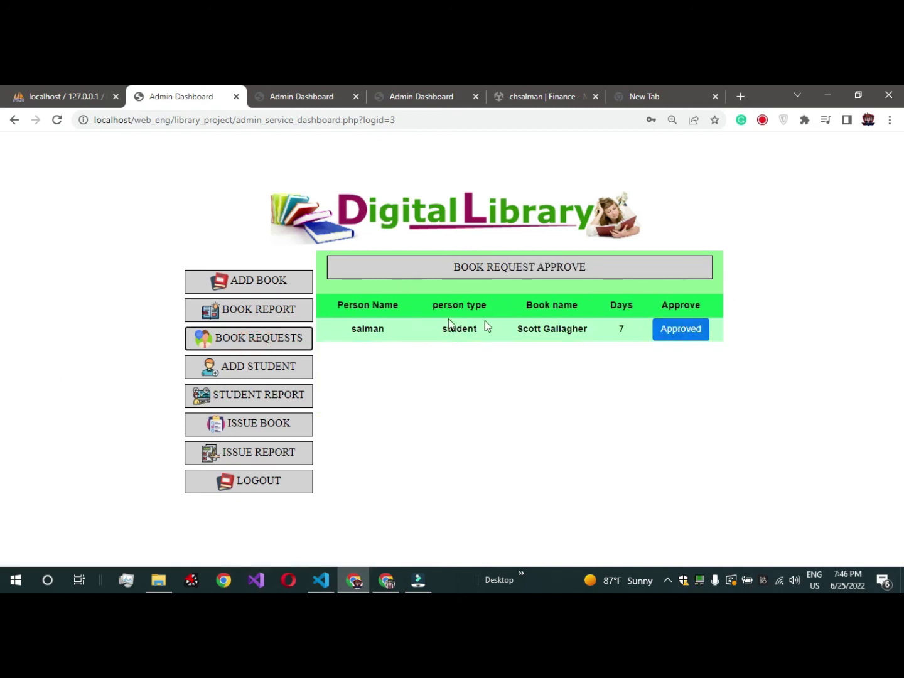
left_click(690, 328)
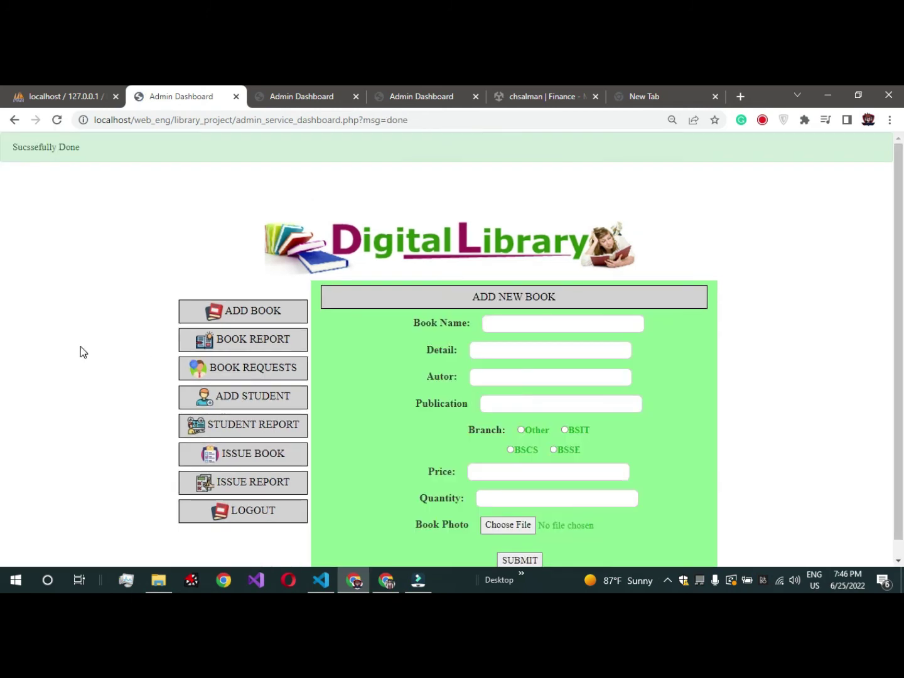
left_click_drag(19, 149, 172, 189)
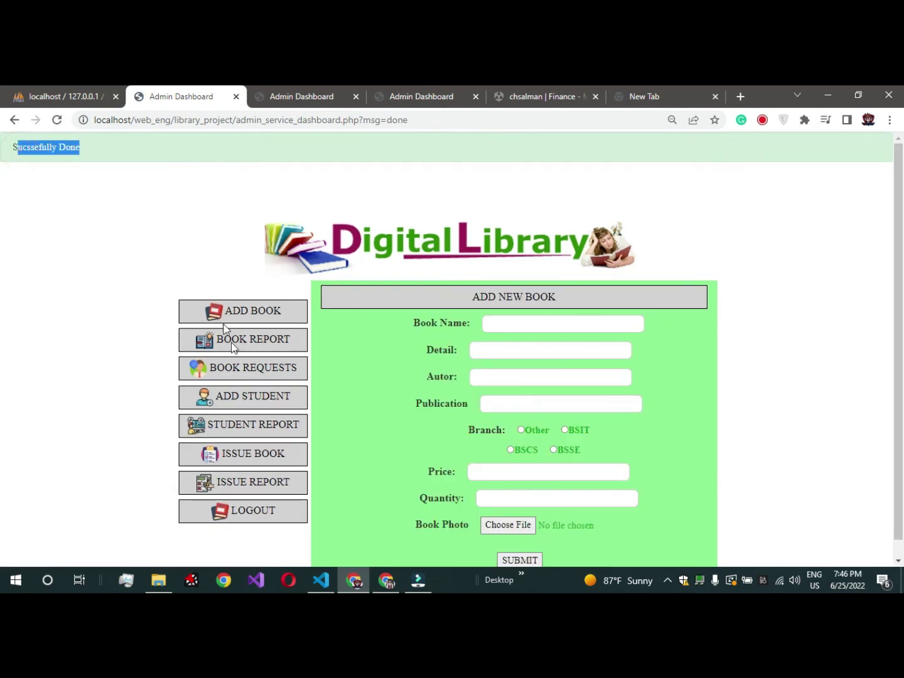
- Show the student record list and highlight its student rows
left_click(251, 427)
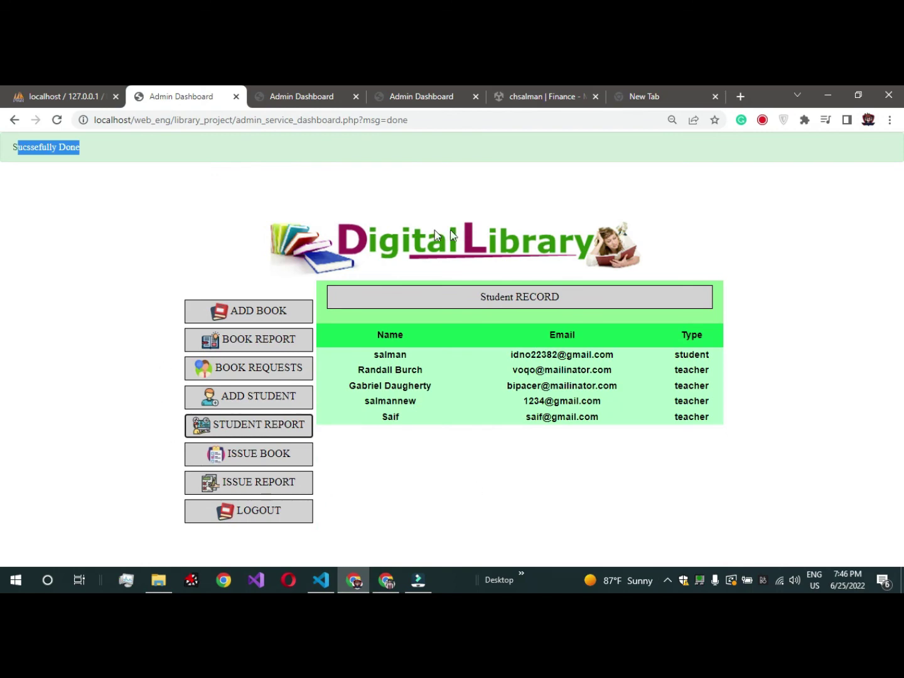
left_click_drag(336, 340, 689, 438)
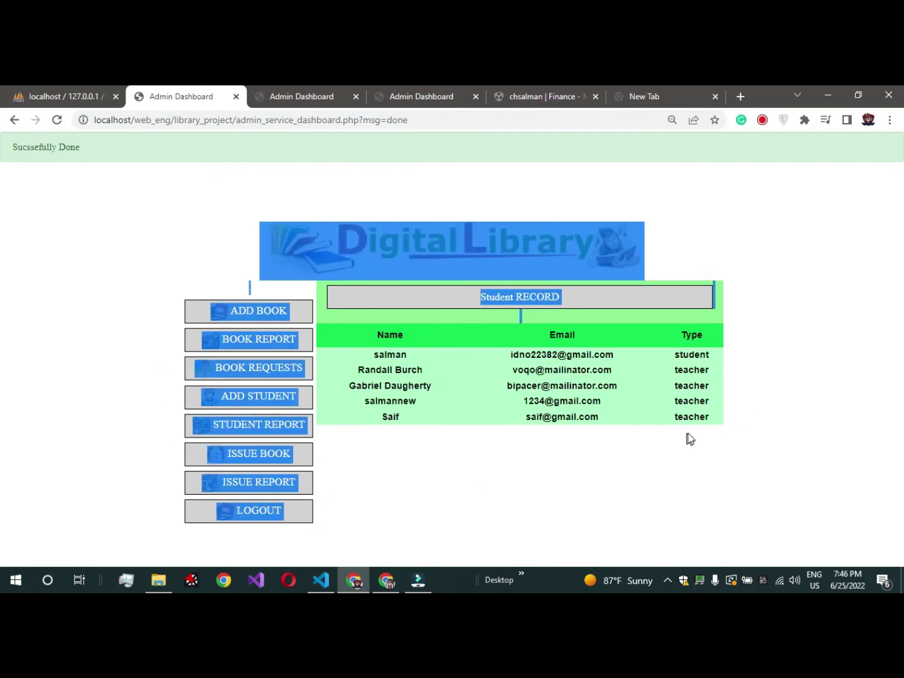
left_click_drag(422, 365, 244, 466)
left_click(244, 465)
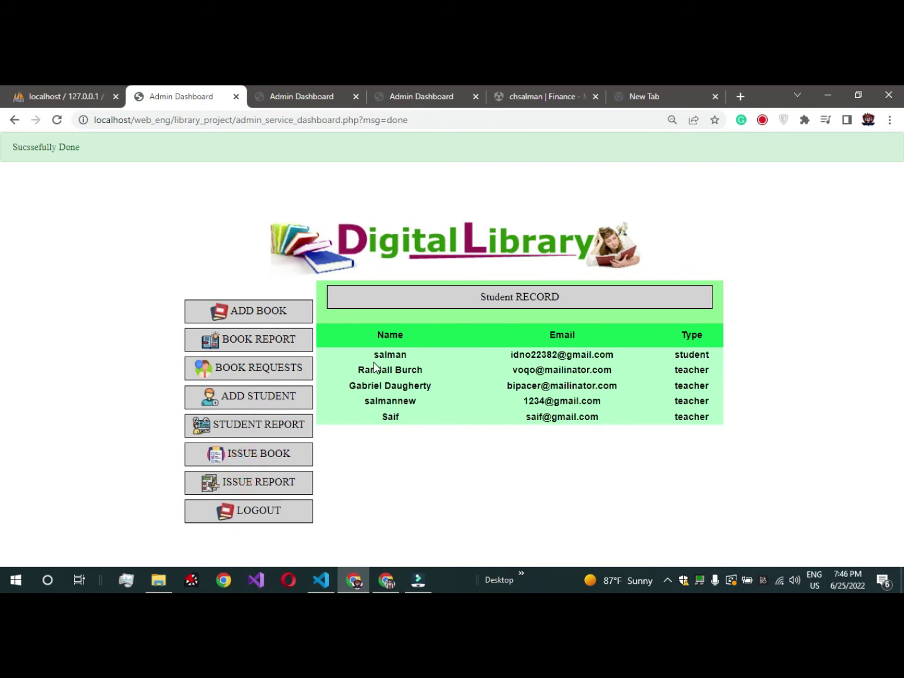
left_click_drag(371, 356, 523, 402)
- View the Issue Book form's book choices and the issued-books record
left_click(287, 461)
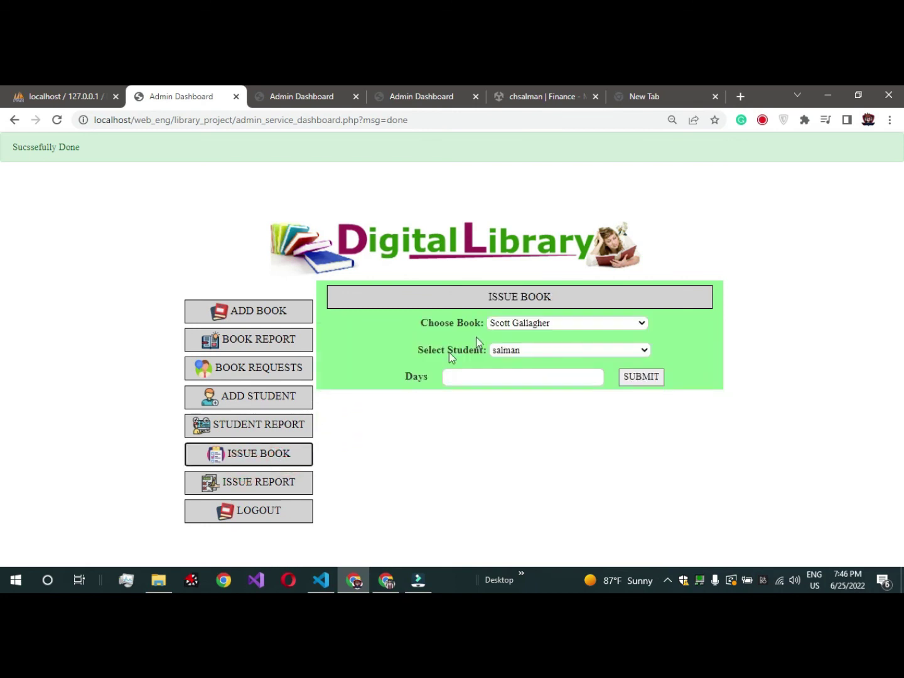
left_click(539, 322)
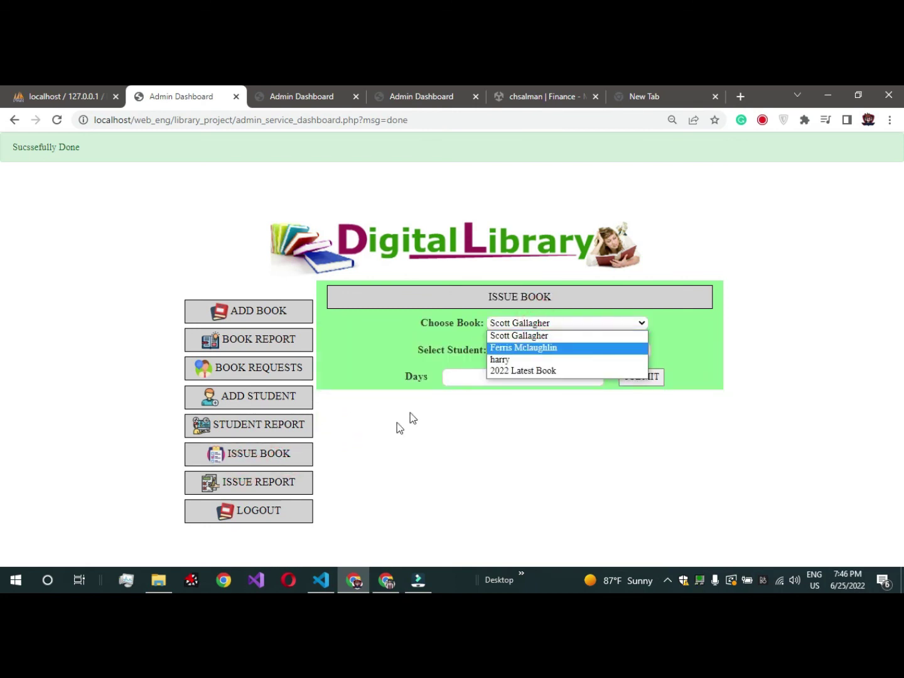
left_click(251, 482)
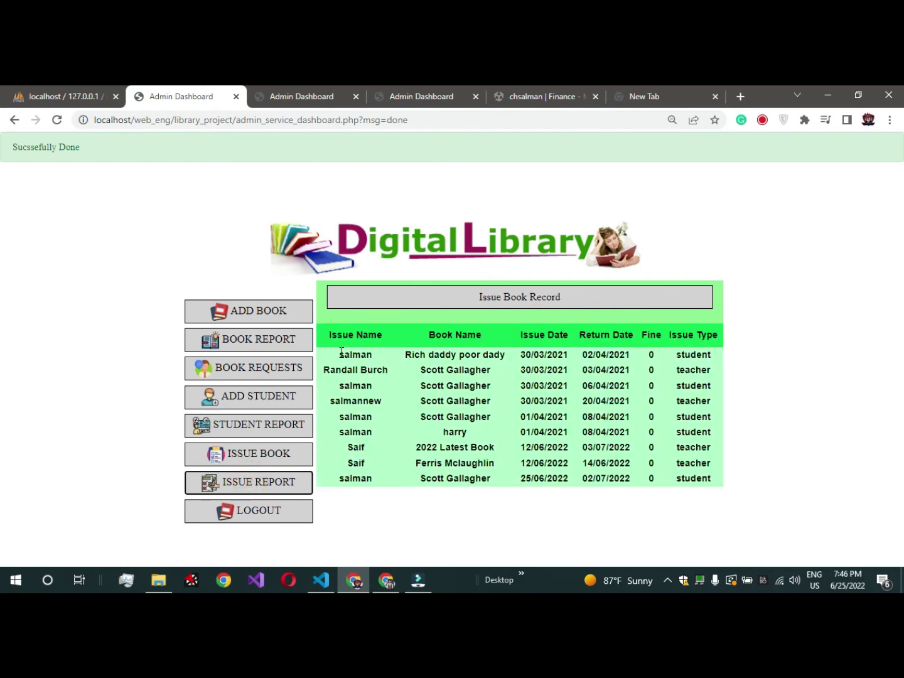
double_click(339, 355)
left_click_drag(496, 369, 525, 386)
left_click(243, 482)
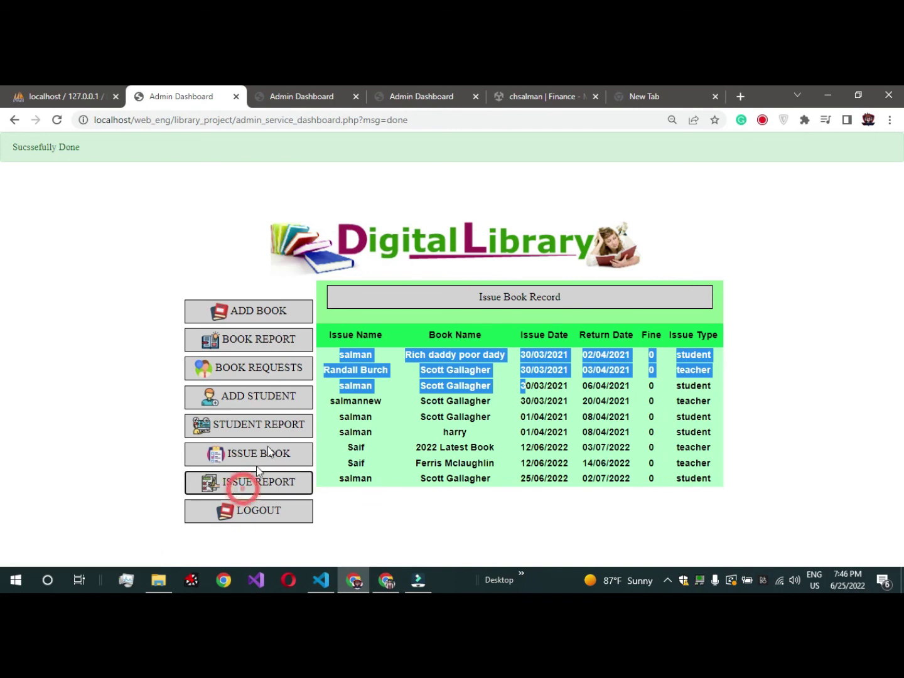
- View the Add Student form's account type choices, then log out of the admin dashboard
left_click(290, 399)
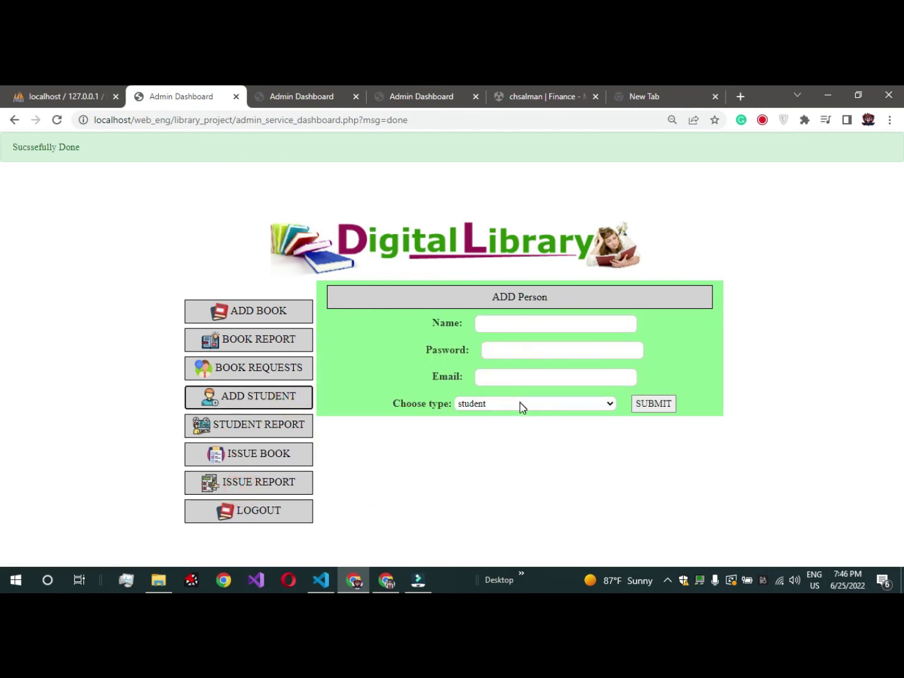
left_click(520, 405)
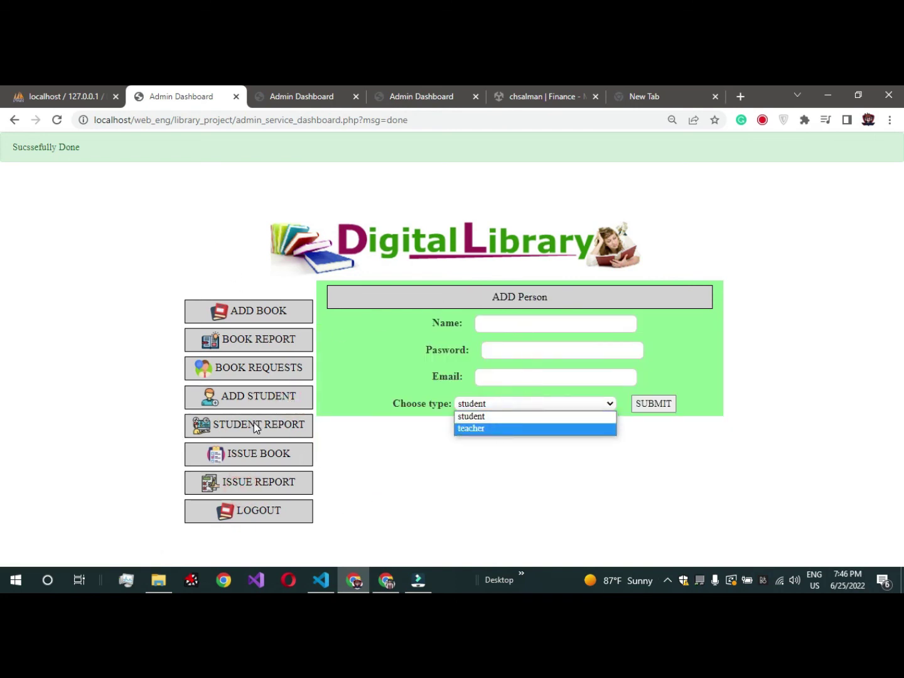
left_click(270, 518)
left_click(273, 515)
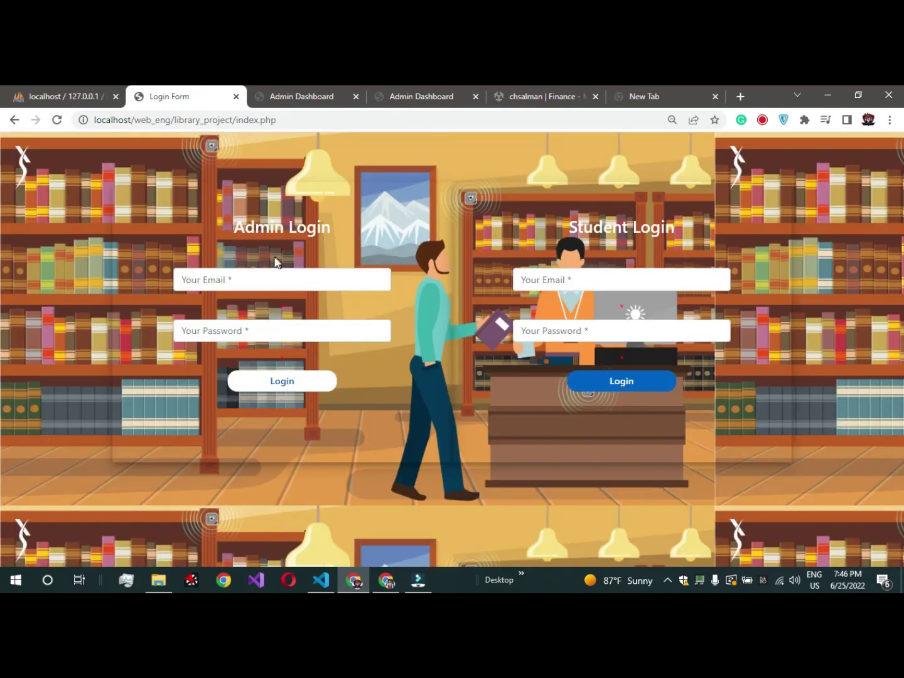
- Log in as a student using a saved email and the account password
left_click(578, 286)
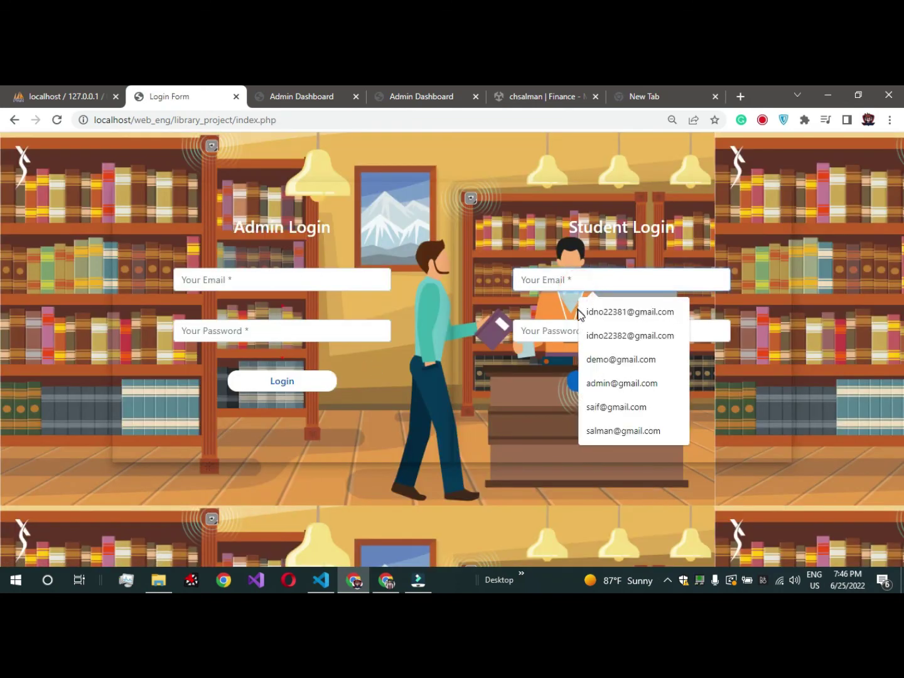
left_click(597, 336)
left_click(584, 324)
type("1")
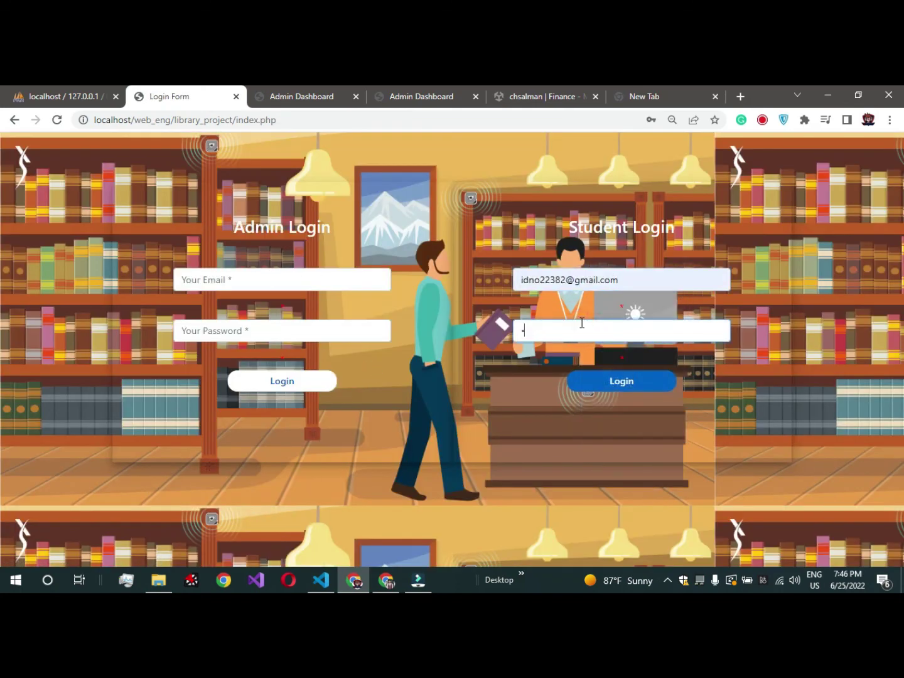
type("23")
key("Return")
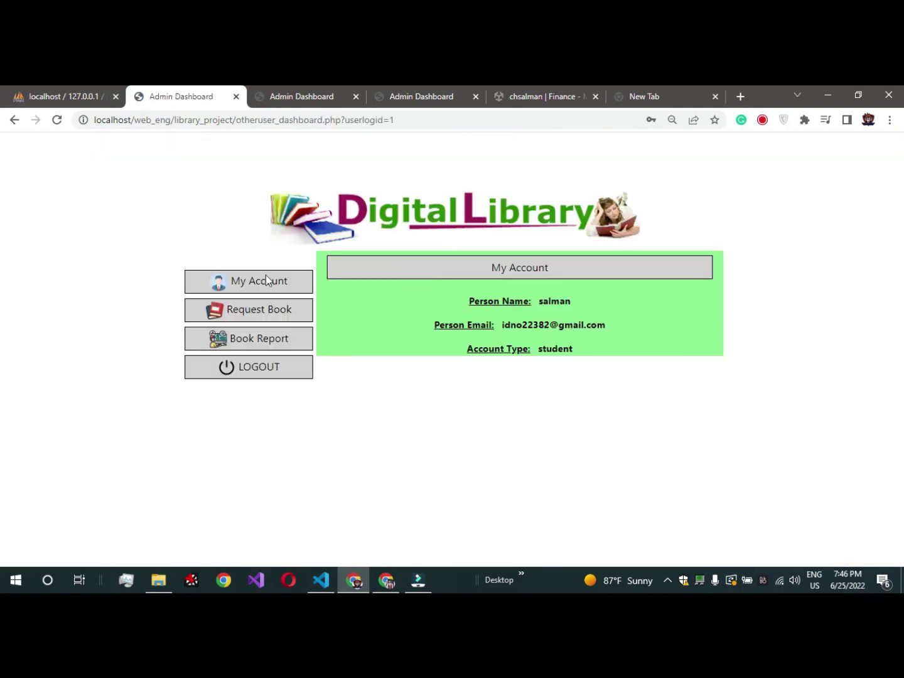
- View the student's account details, requestable books and book record, then log out
left_click_drag(448, 287, 598, 325)
left_click(279, 302)
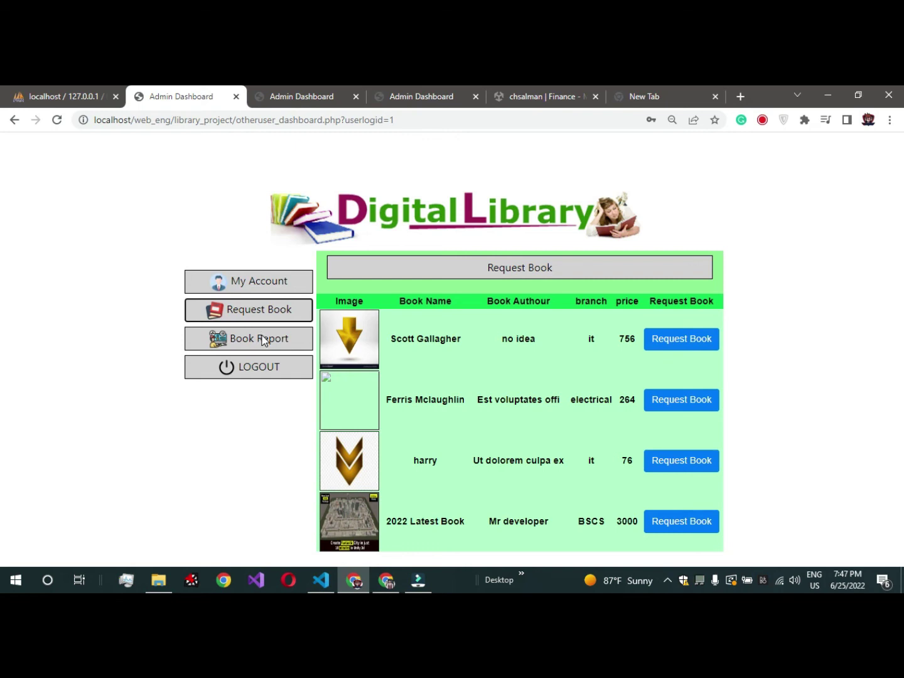
left_click(263, 340)
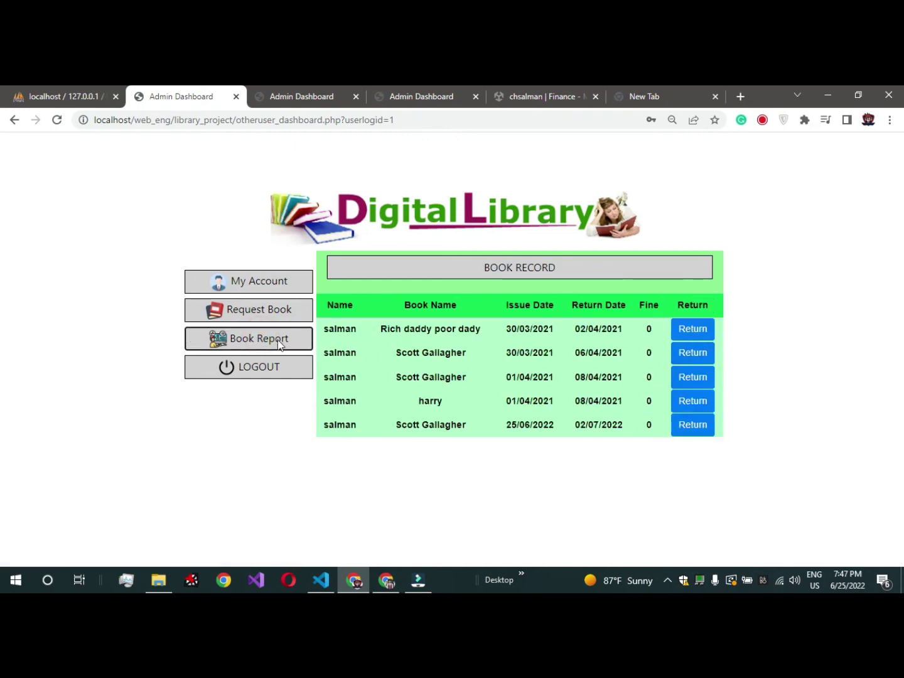
left_click(293, 365)
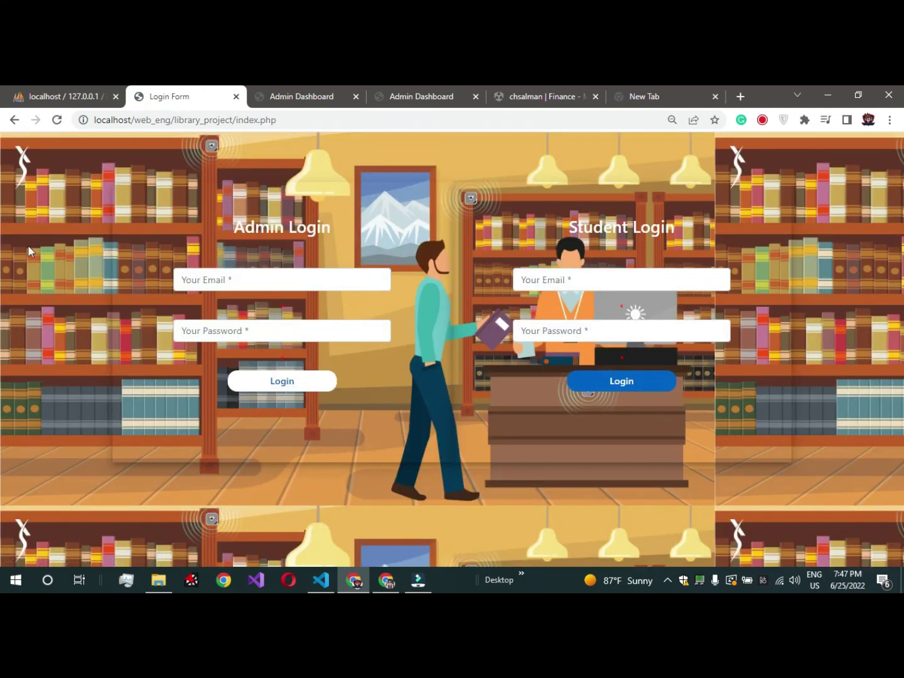
- Highlight the login page's headings and labels, then switch to the GitHub repository window
left_click_drag(19, 214, 597, 429)
left_click_drag(719, 400, 785, 458)
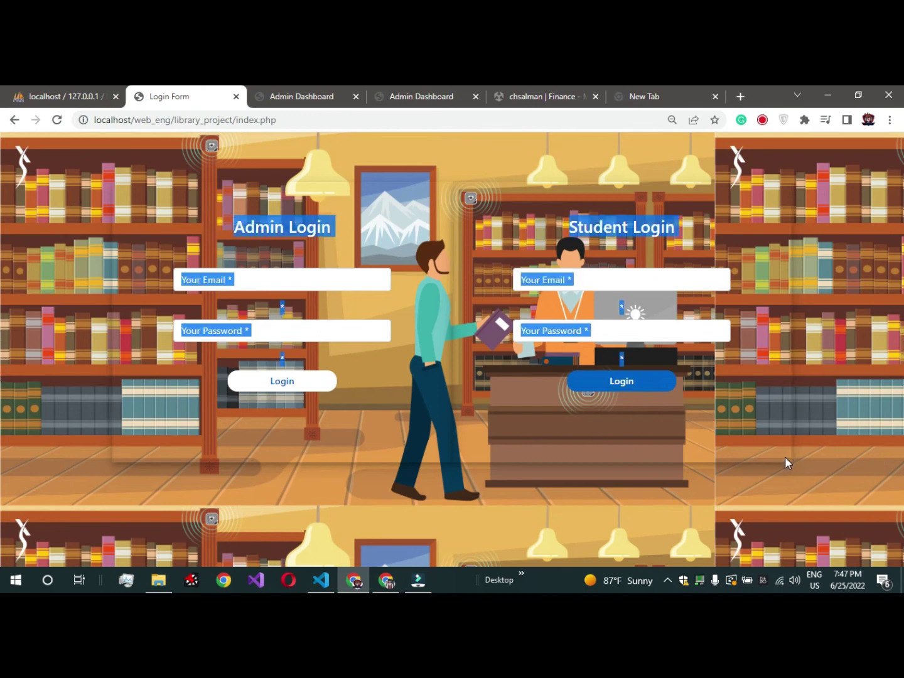
left_click(354, 580)
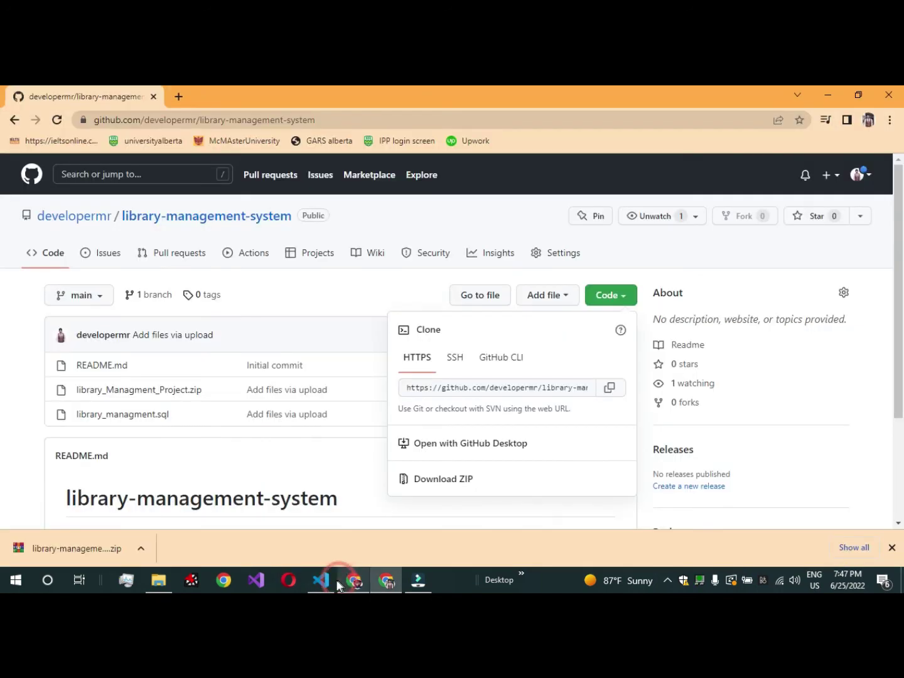
- In VS Code, select the body style rule on lines 78-81 of otheruser_dashboard.php
left_click(329, 581)
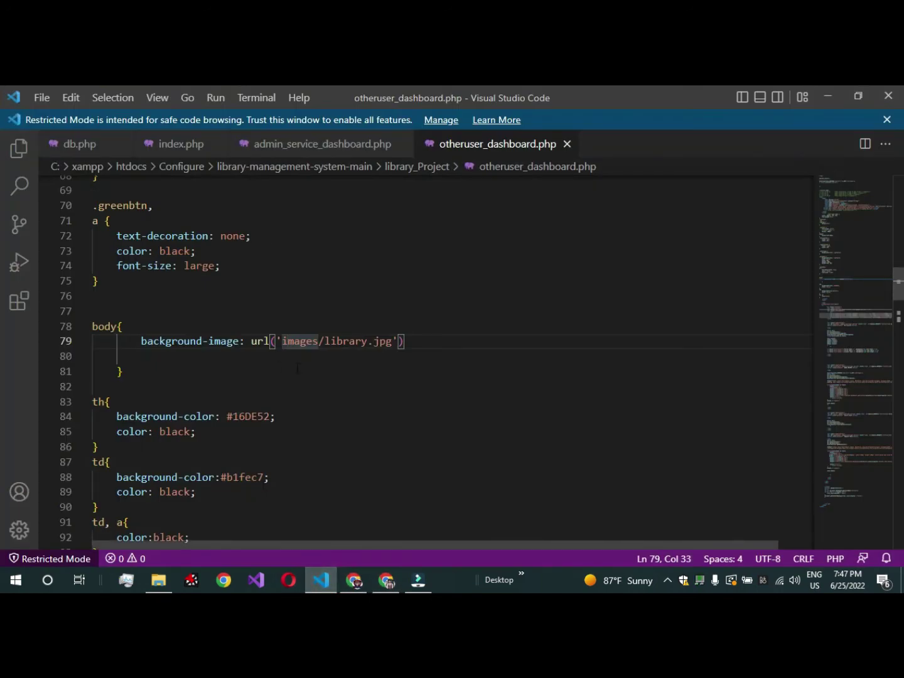
left_click_drag(176, 358, 93, 356)
left_click_drag(144, 376, 9, 317)
left_click(410, 341)
- Scroll through otheruser_dashboard.php, then close the VS Code window
scroll(410, 348, "up", 8)
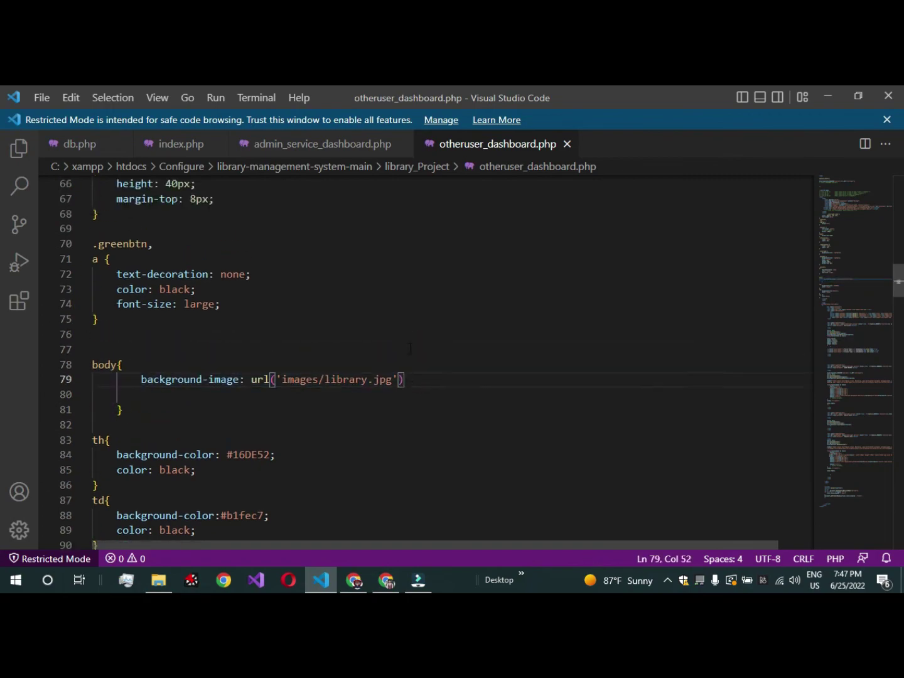
scroll(409, 348, "up", 14)
scroll(410, 348, "down", 20)
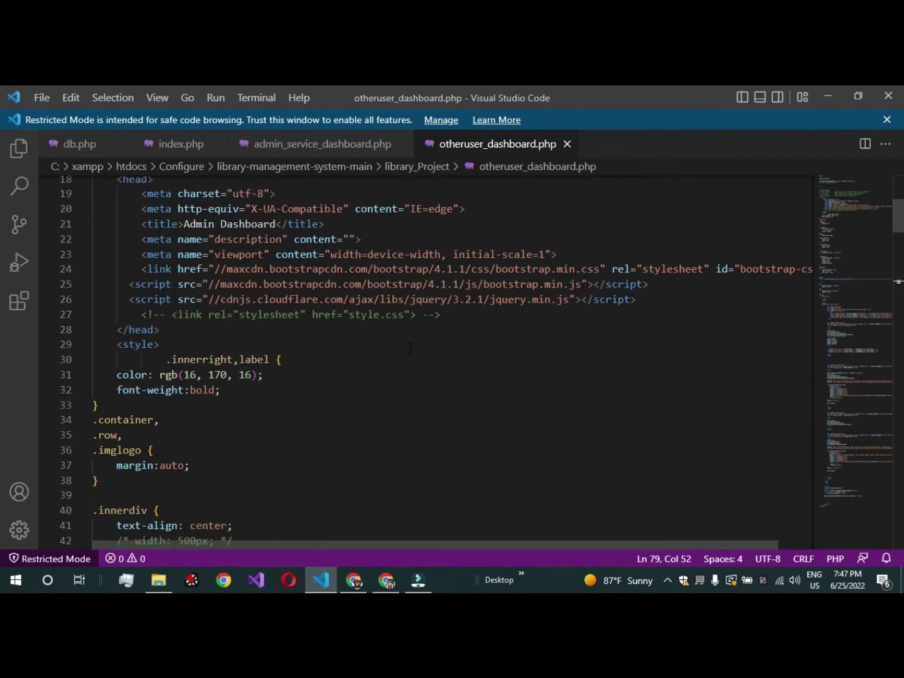
scroll(410, 349, "down", 20)
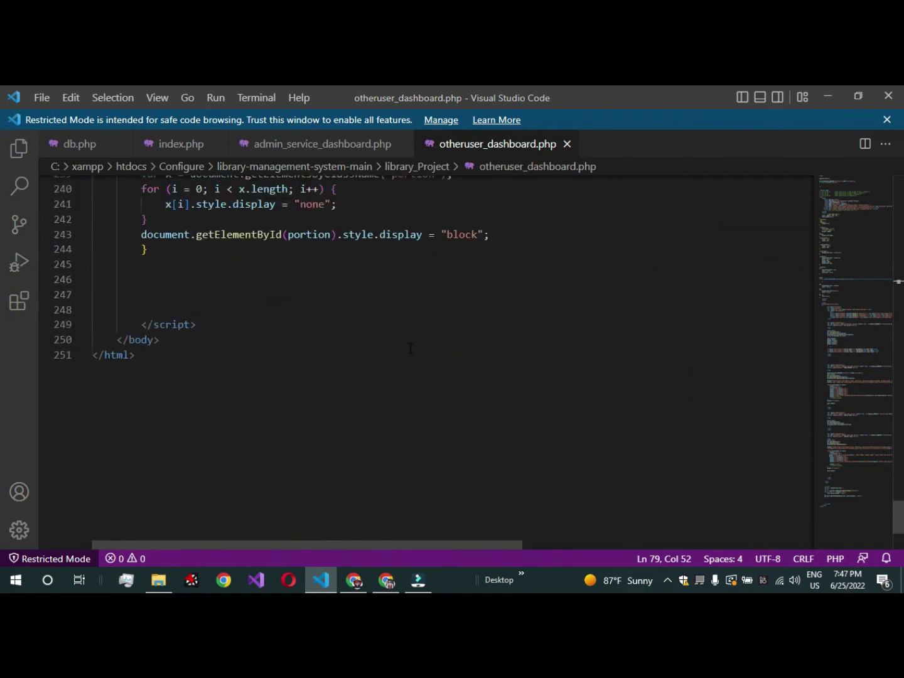
scroll(410, 349, "up", 20)
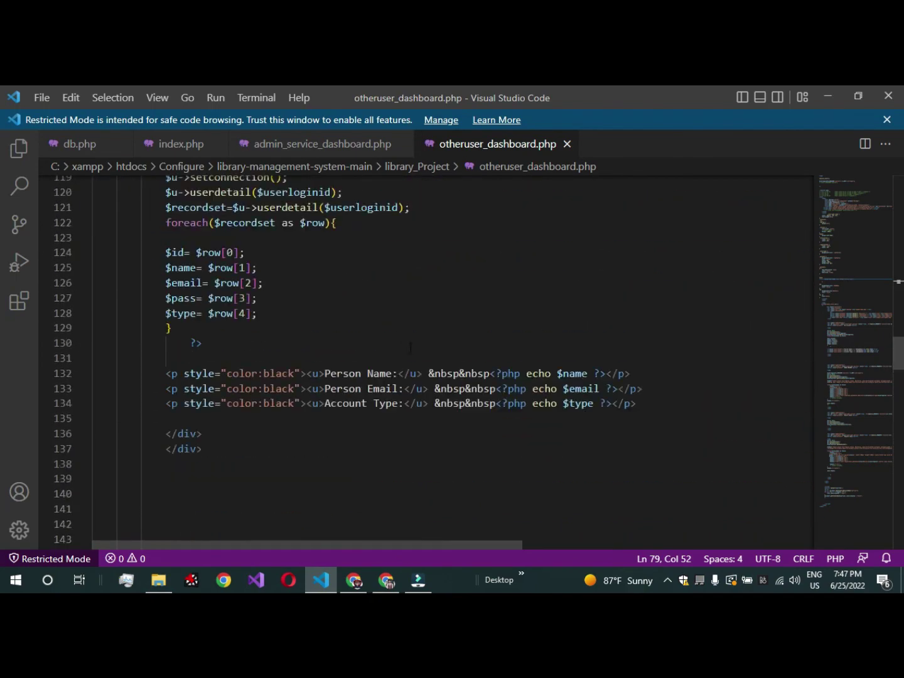
scroll(410, 348, "up", 20)
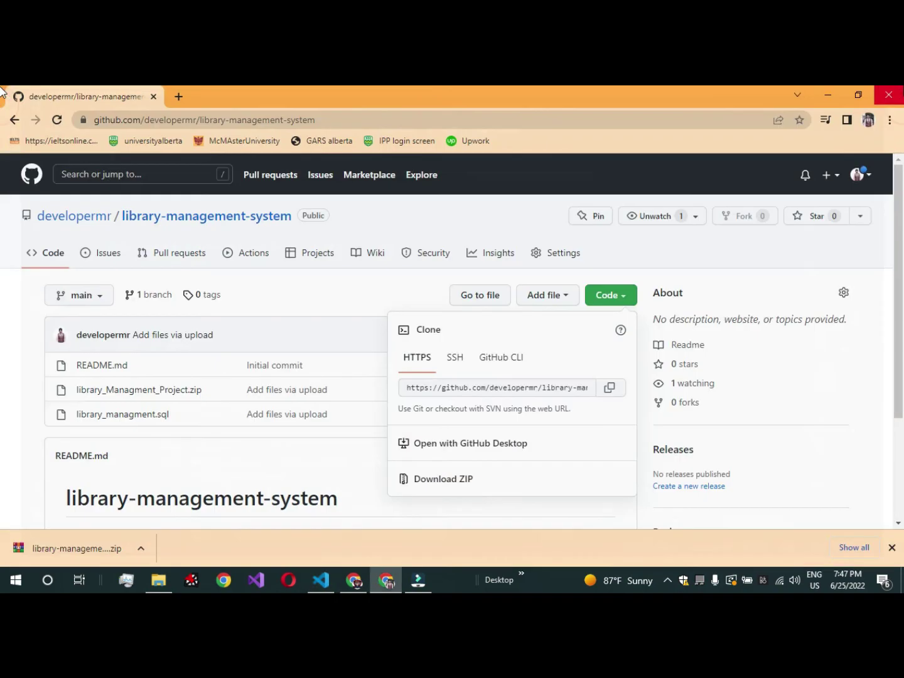
left_click(888, 95)
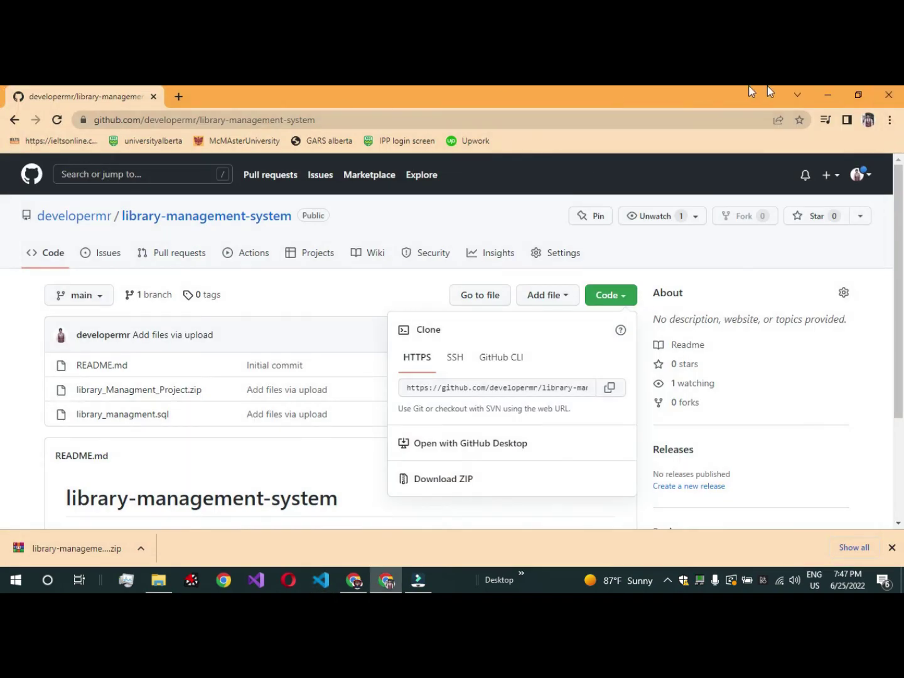
- Minimize GitHub, restore the library browser window, and check phpMyAdmin and Admin Dashboard before the Login Form
left_click(827, 94)
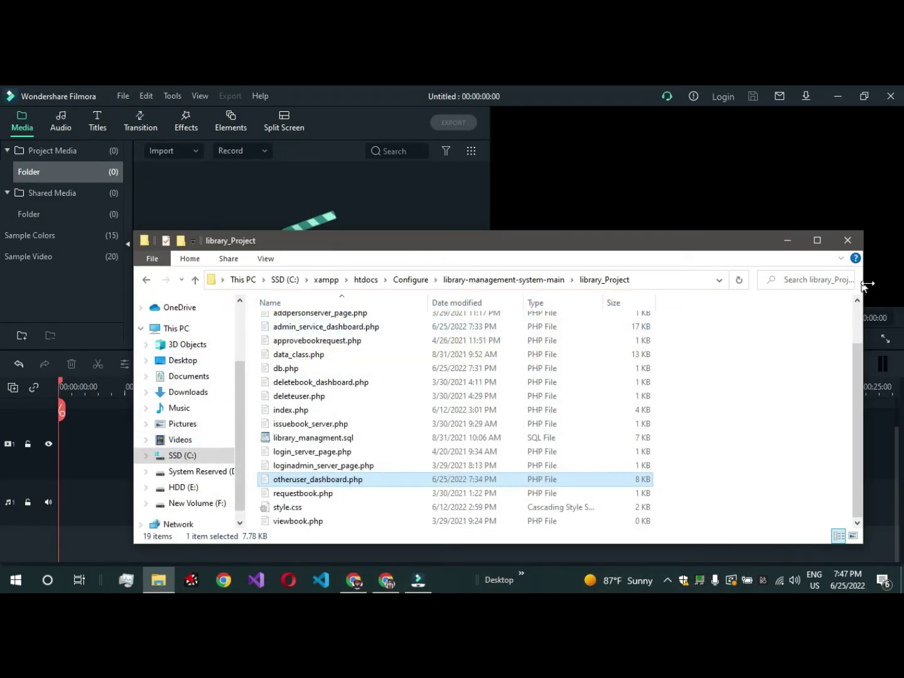
left_click(356, 583)
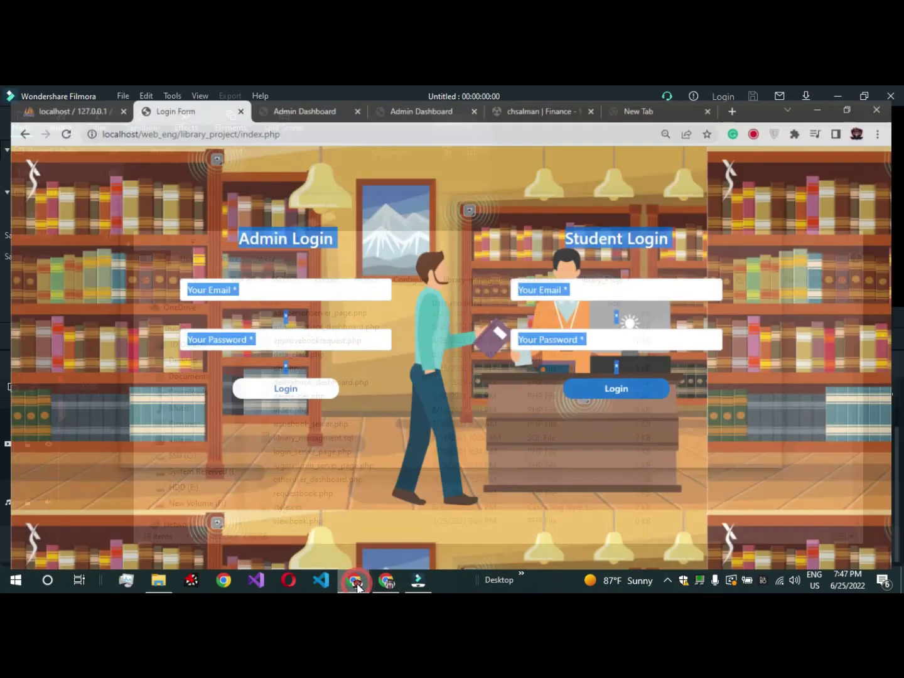
left_click(94, 96)
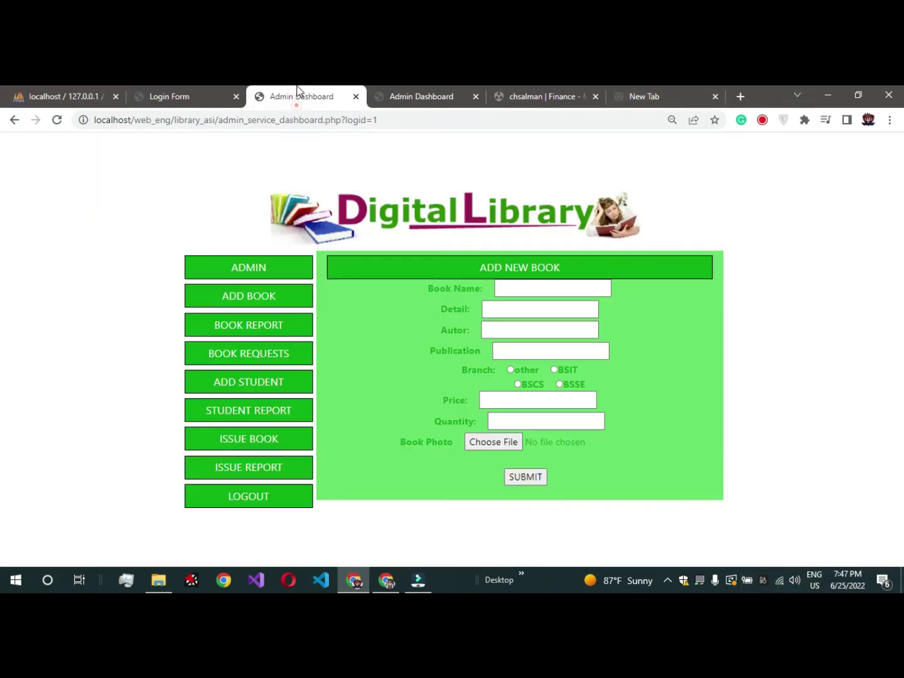
left_click(299, 94)
left_click(182, 95)
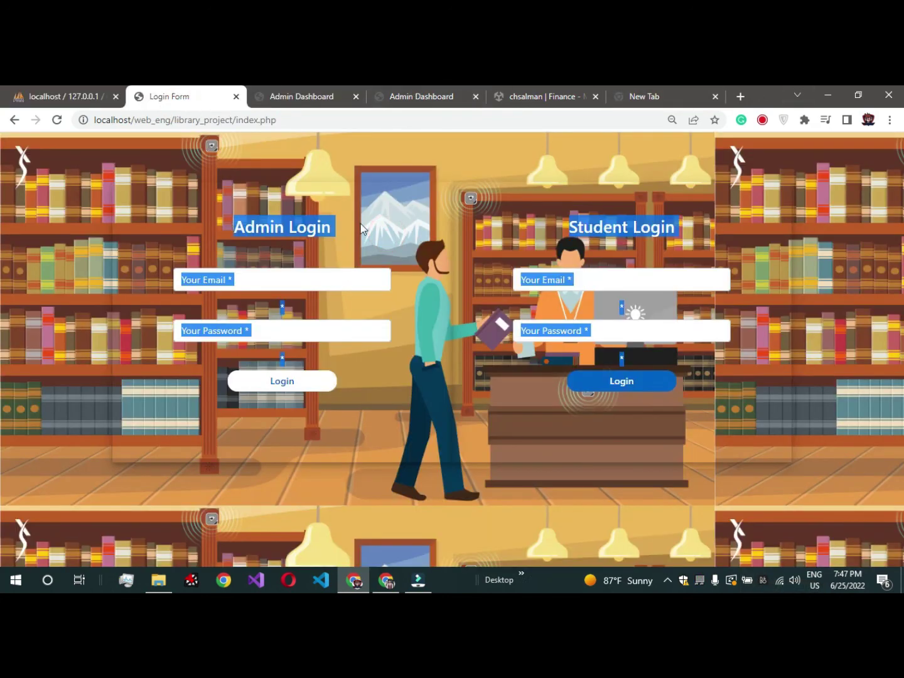
left_click(202, 302)
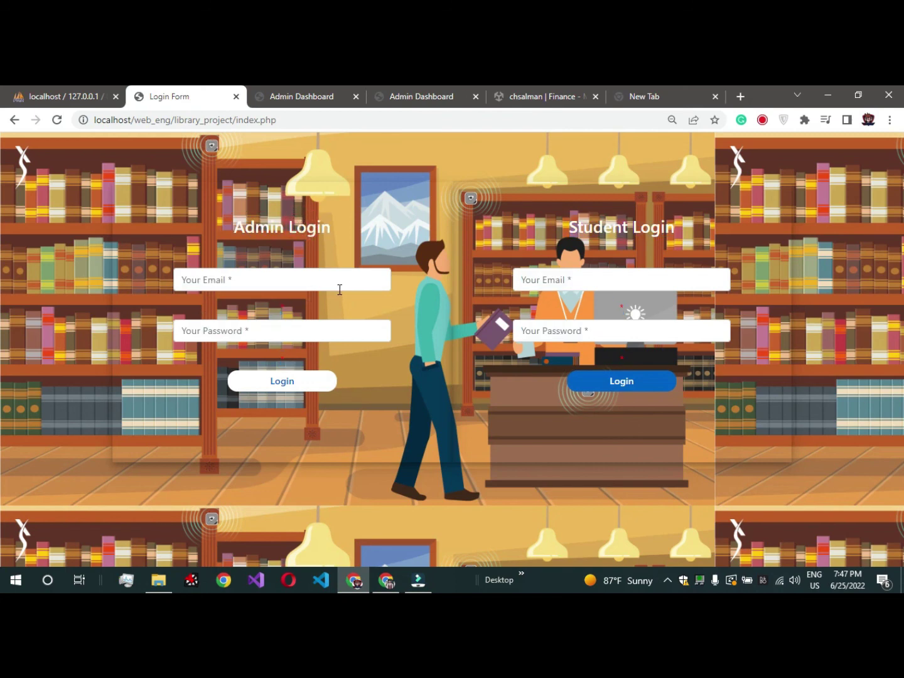